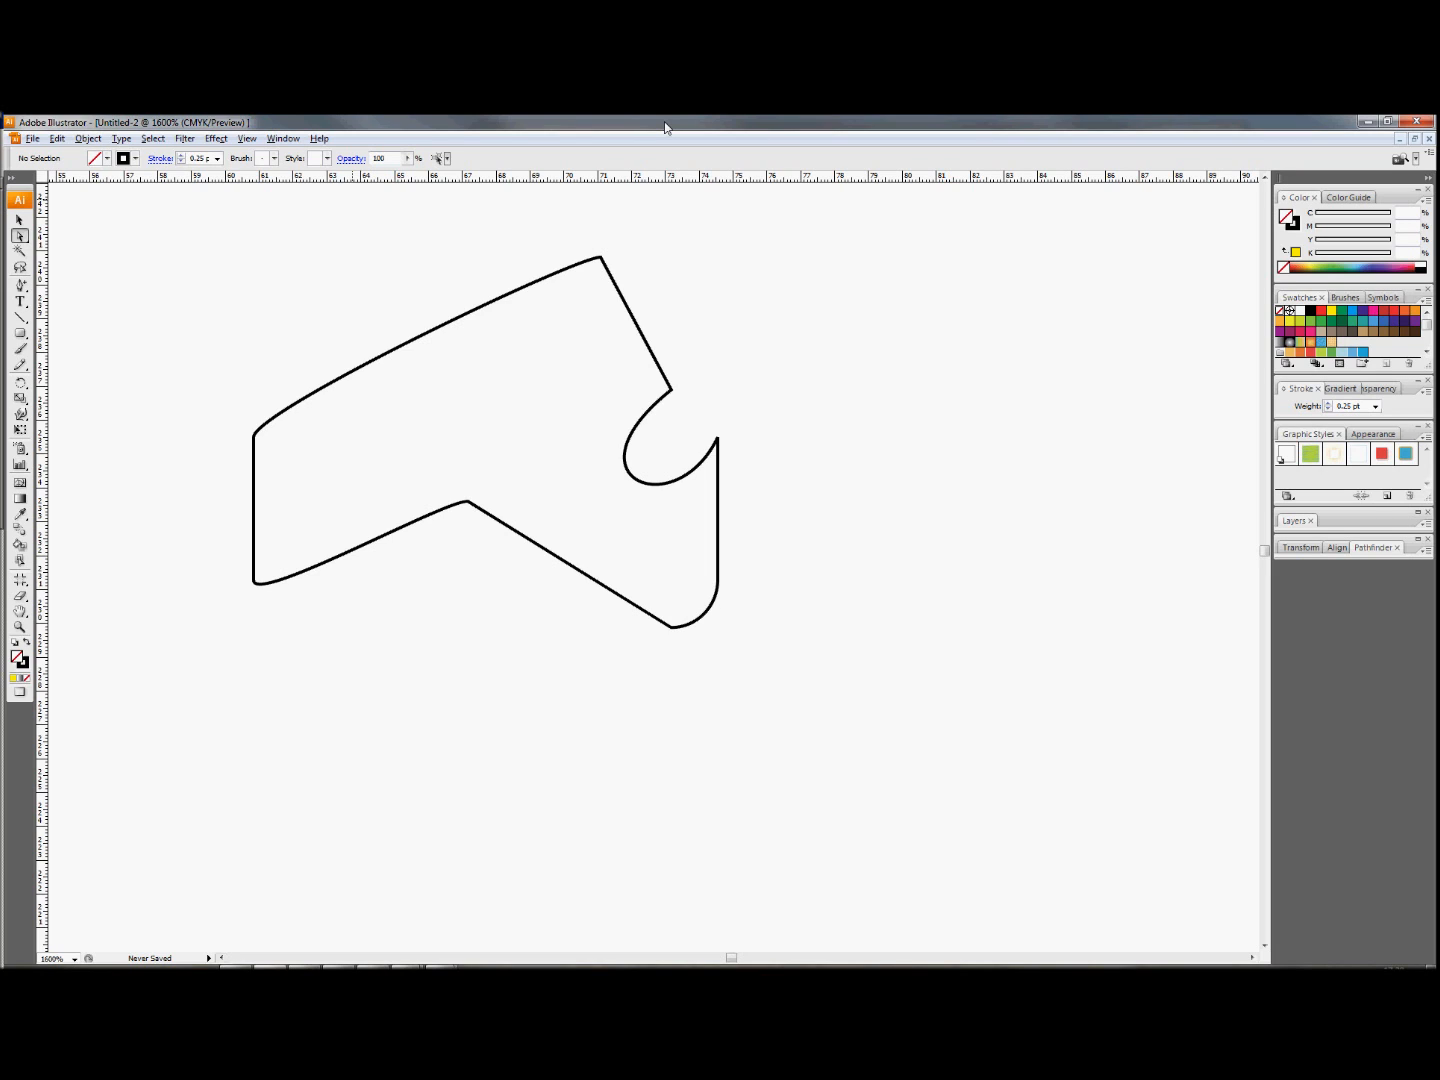
- Delete the existing black-outlined shape with the curved notch
{"action": "left_click", "coordinate": [341, 382]}
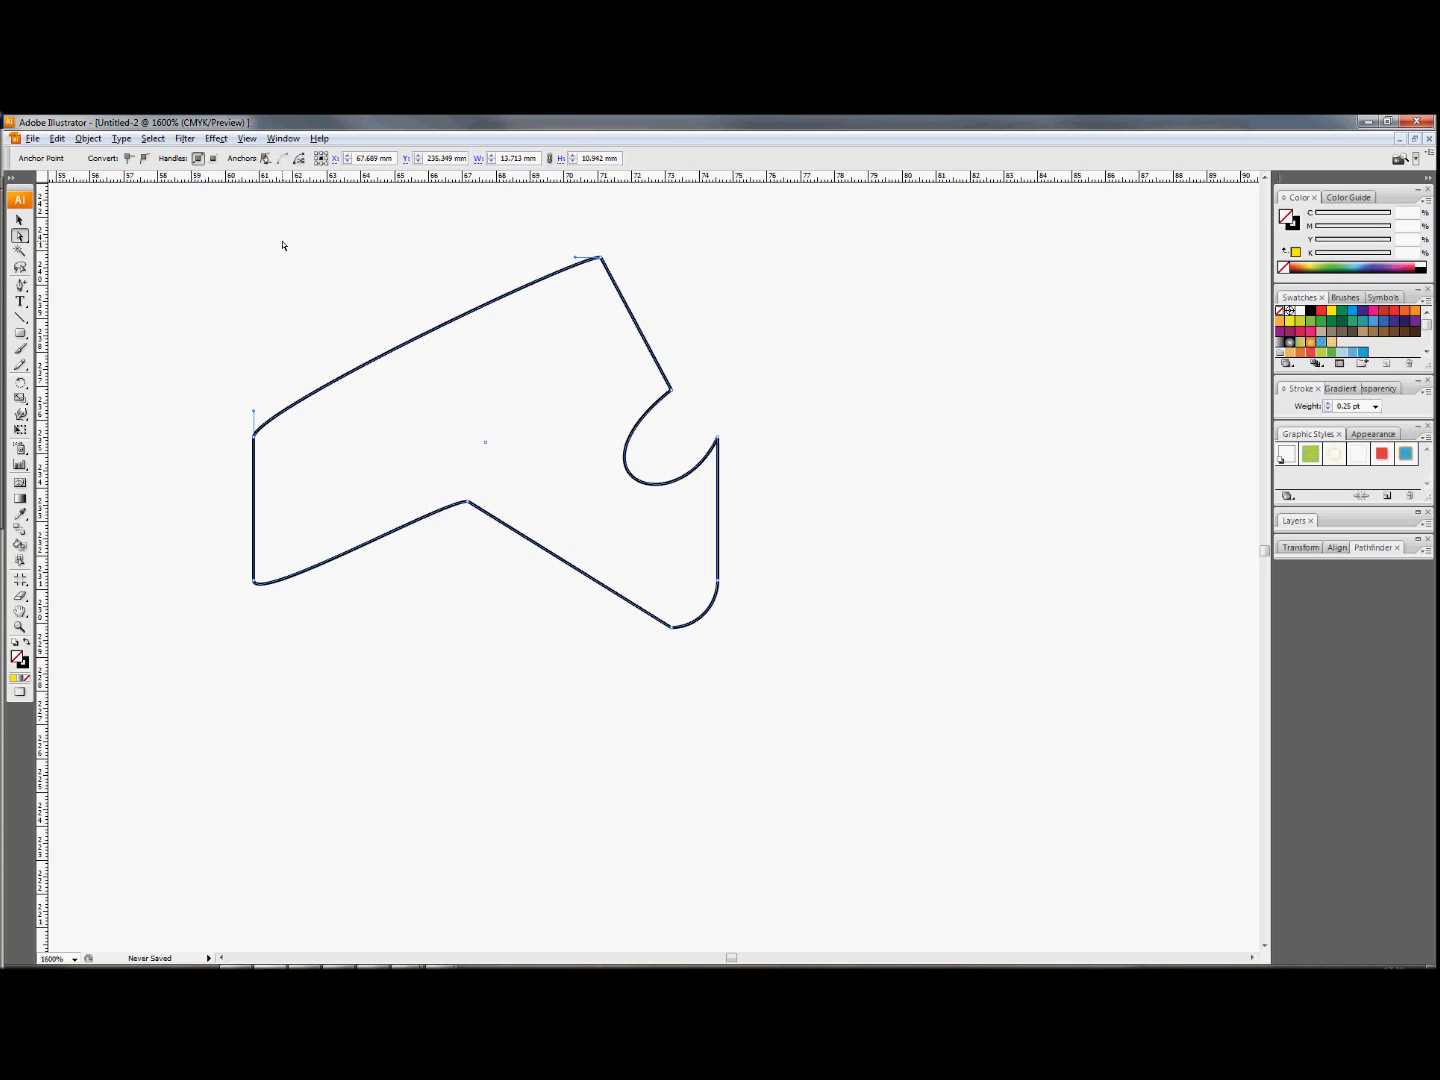
{"action": "left_click", "coordinate": [20, 219]}
{"action": "left_click_drag", "start_coordinate": [198, 224], "coordinate": [775, 694]}
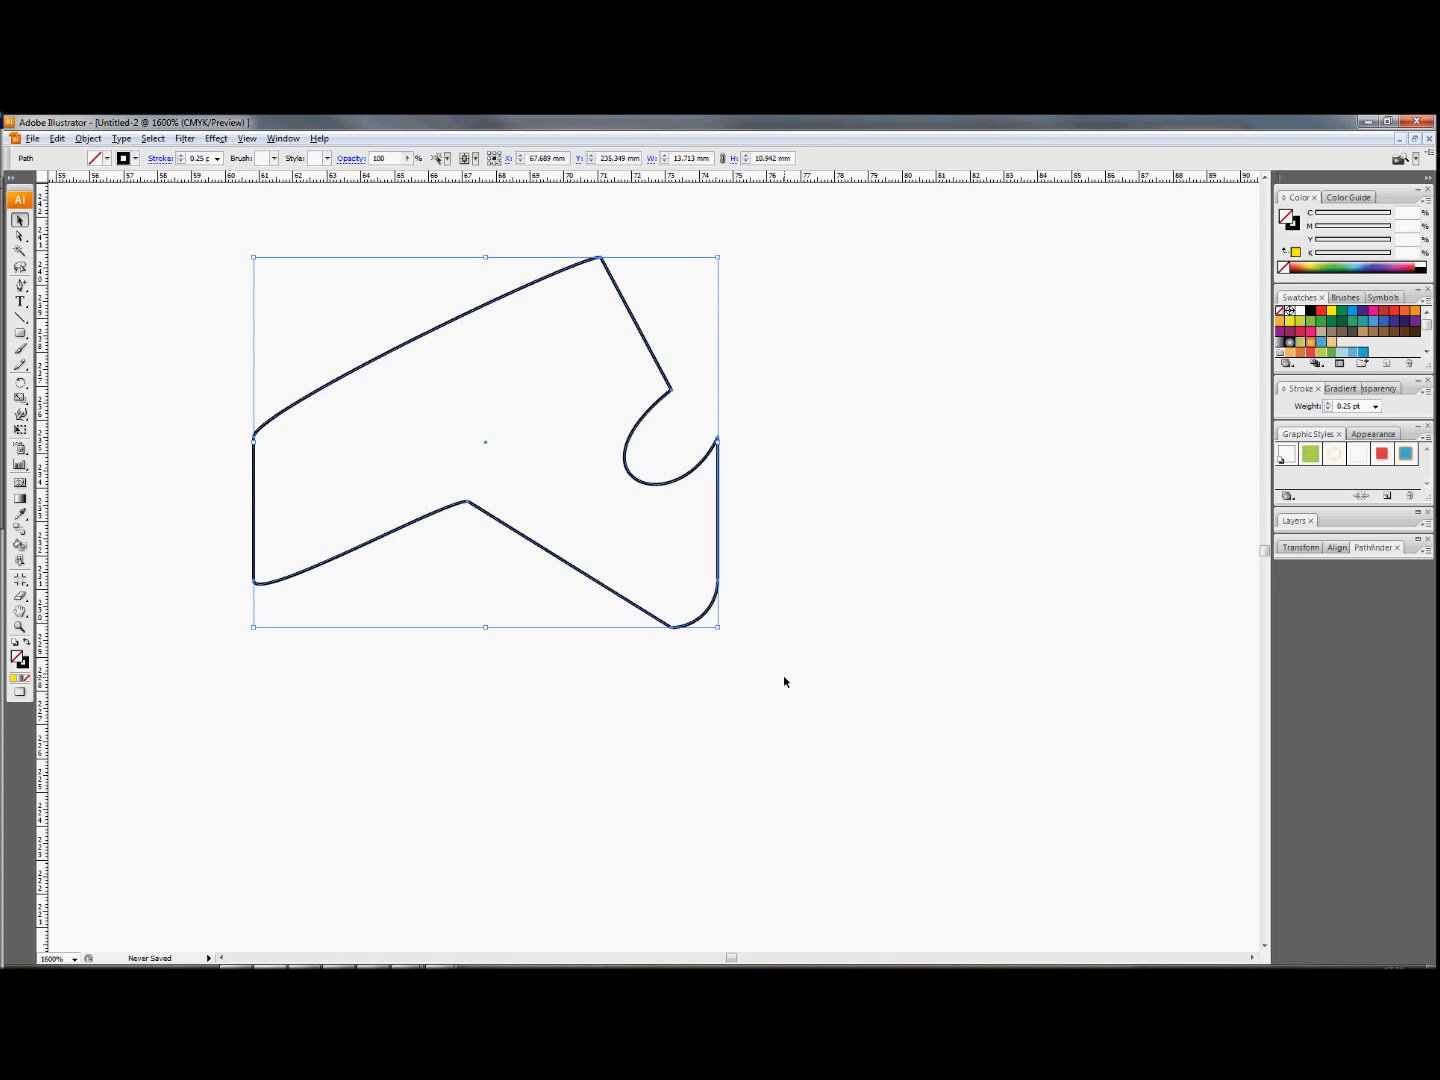
{"action": "key", "text": "Delete"}
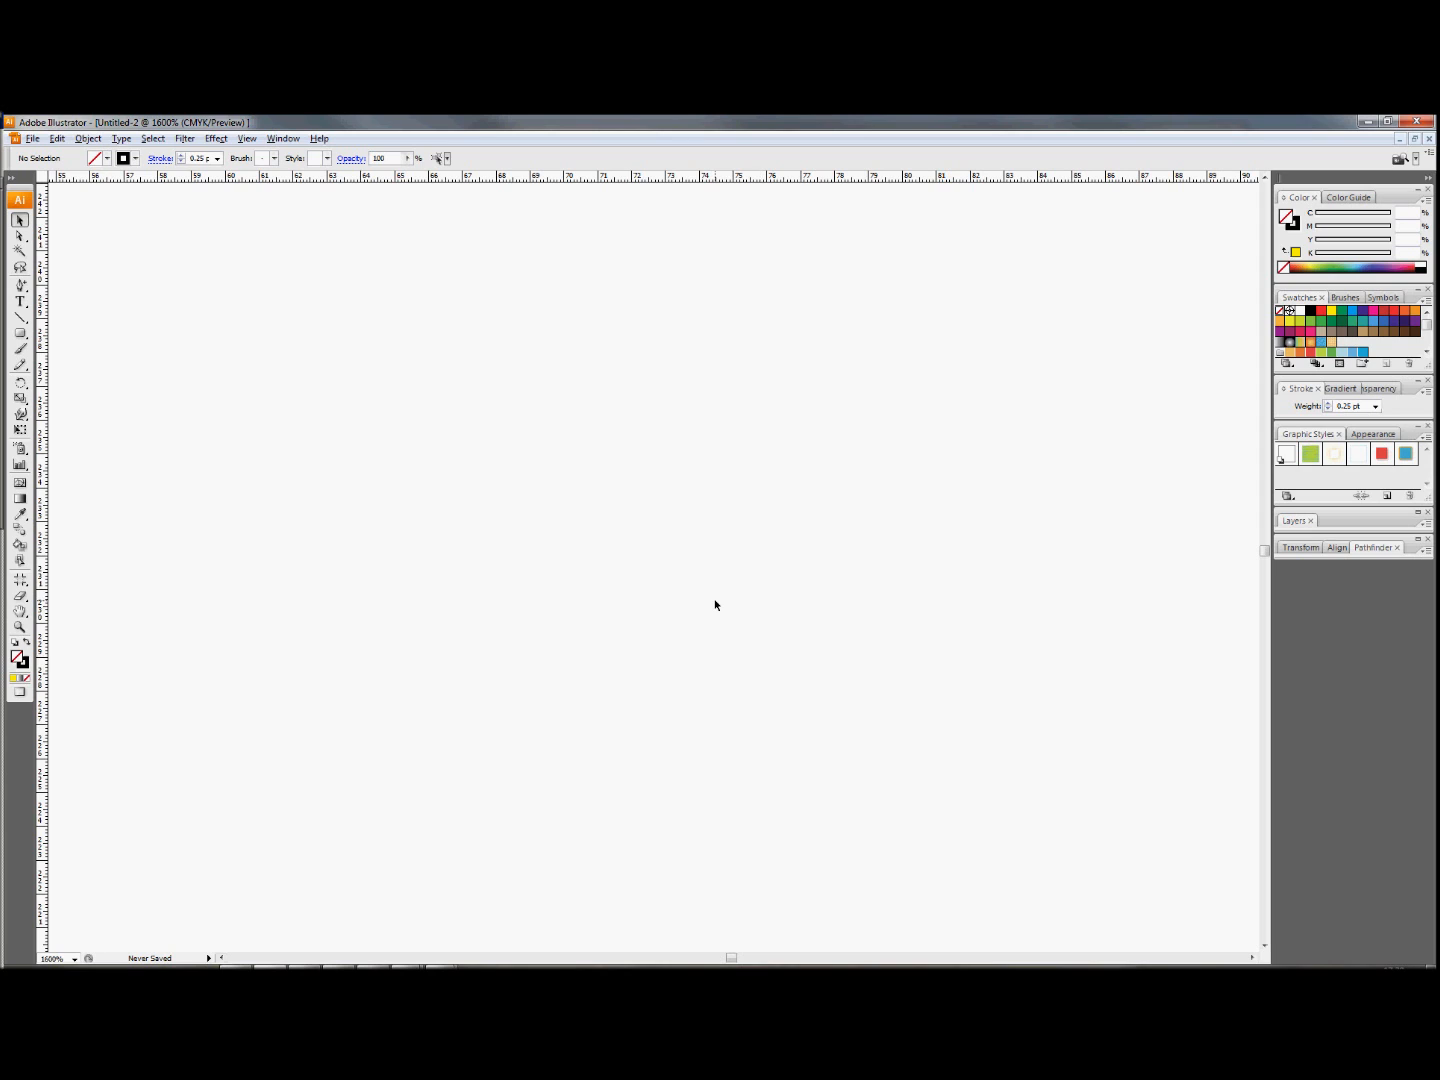
- Add the text TEST at 90 pt near the upper edge of the page
{"action": "scroll", "coordinate": [714, 604], "scroll_direction": "down", "scroll_amount": 5}
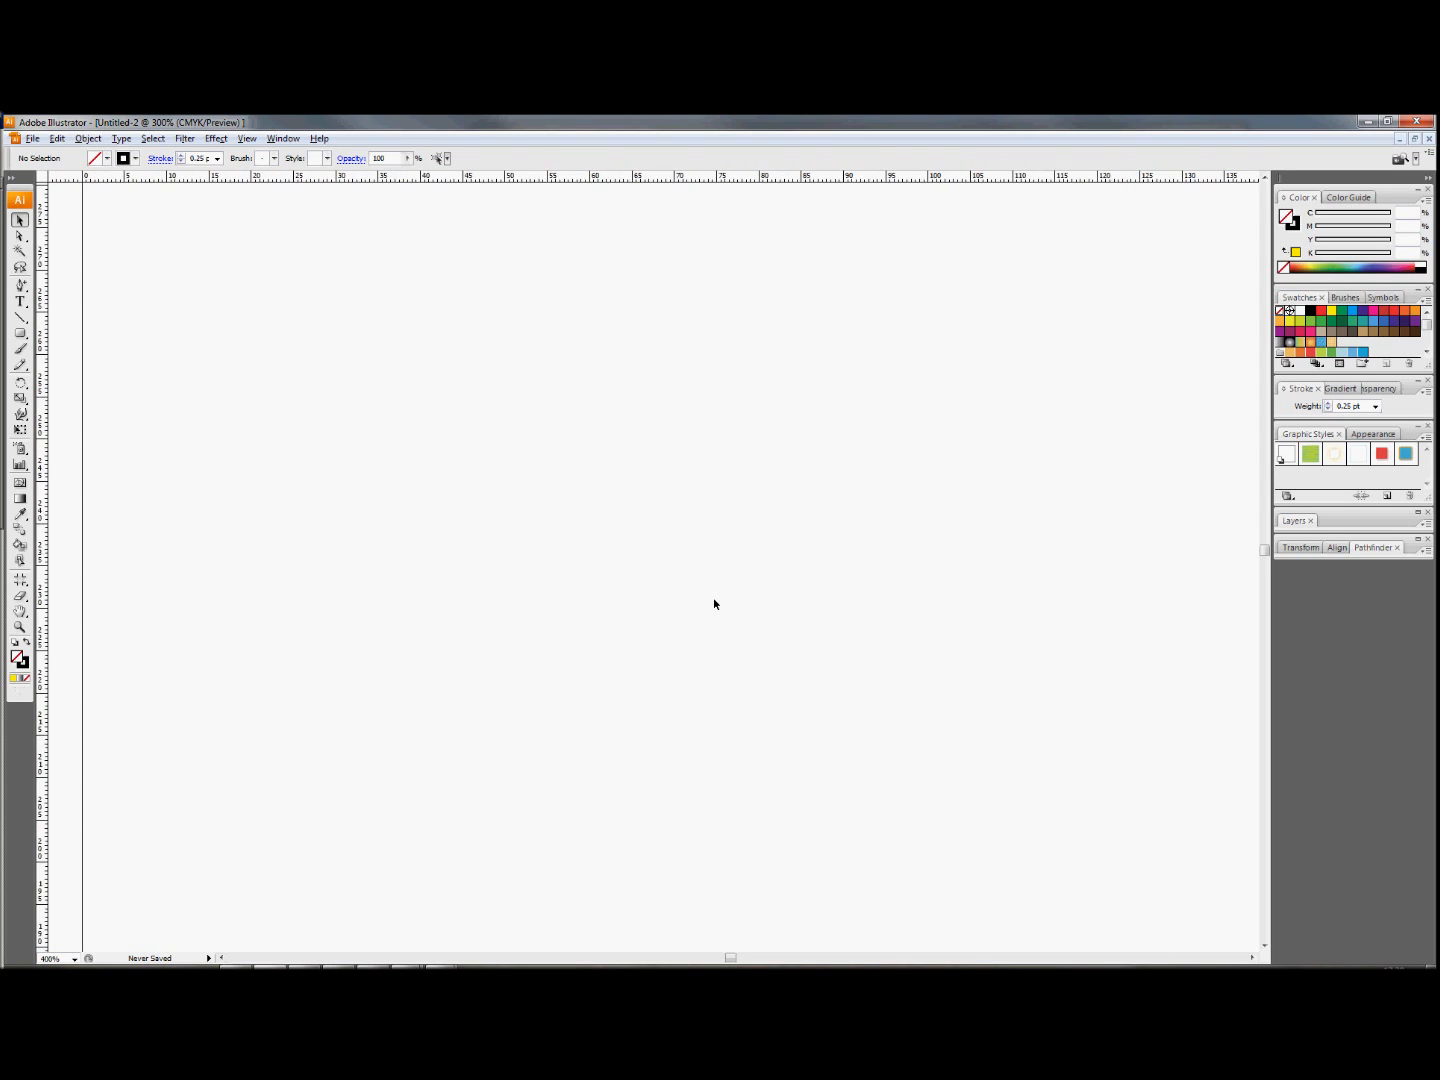
{"action": "scroll", "coordinate": [715, 605], "scroll_direction": "down", "scroll_amount": 2}
{"action": "scroll", "coordinate": [740, 648], "scroll_direction": "down", "scroll_amount": 5}
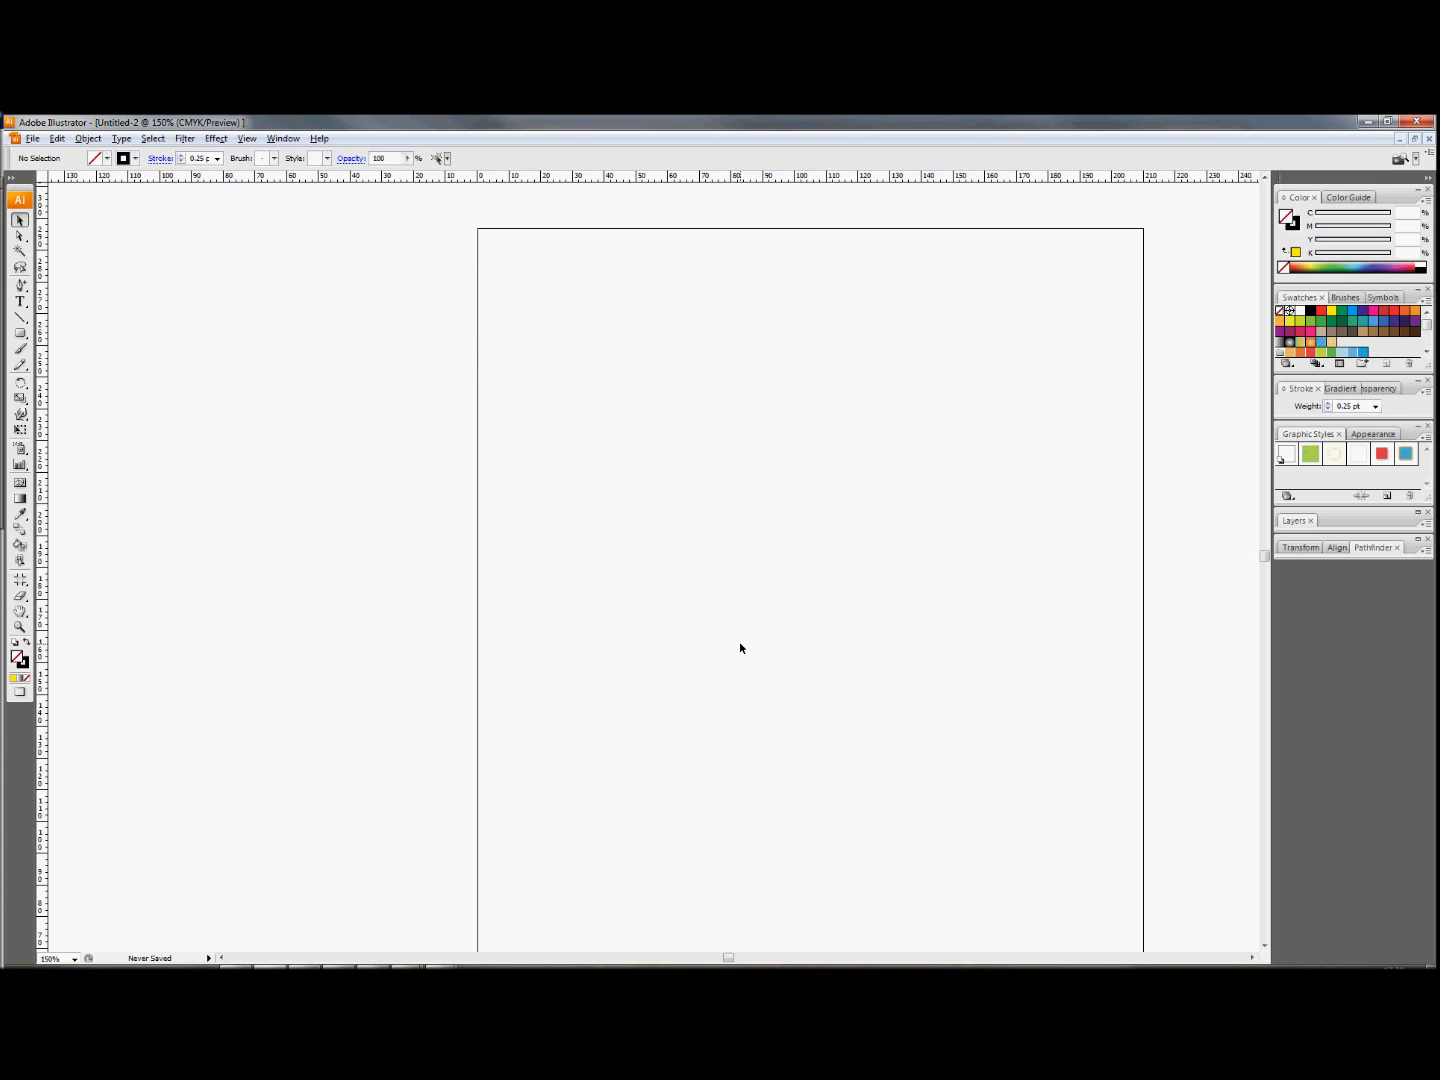
{"action": "scroll", "coordinate": [740, 648], "scroll_direction": "right", "scroll_amount": 5}
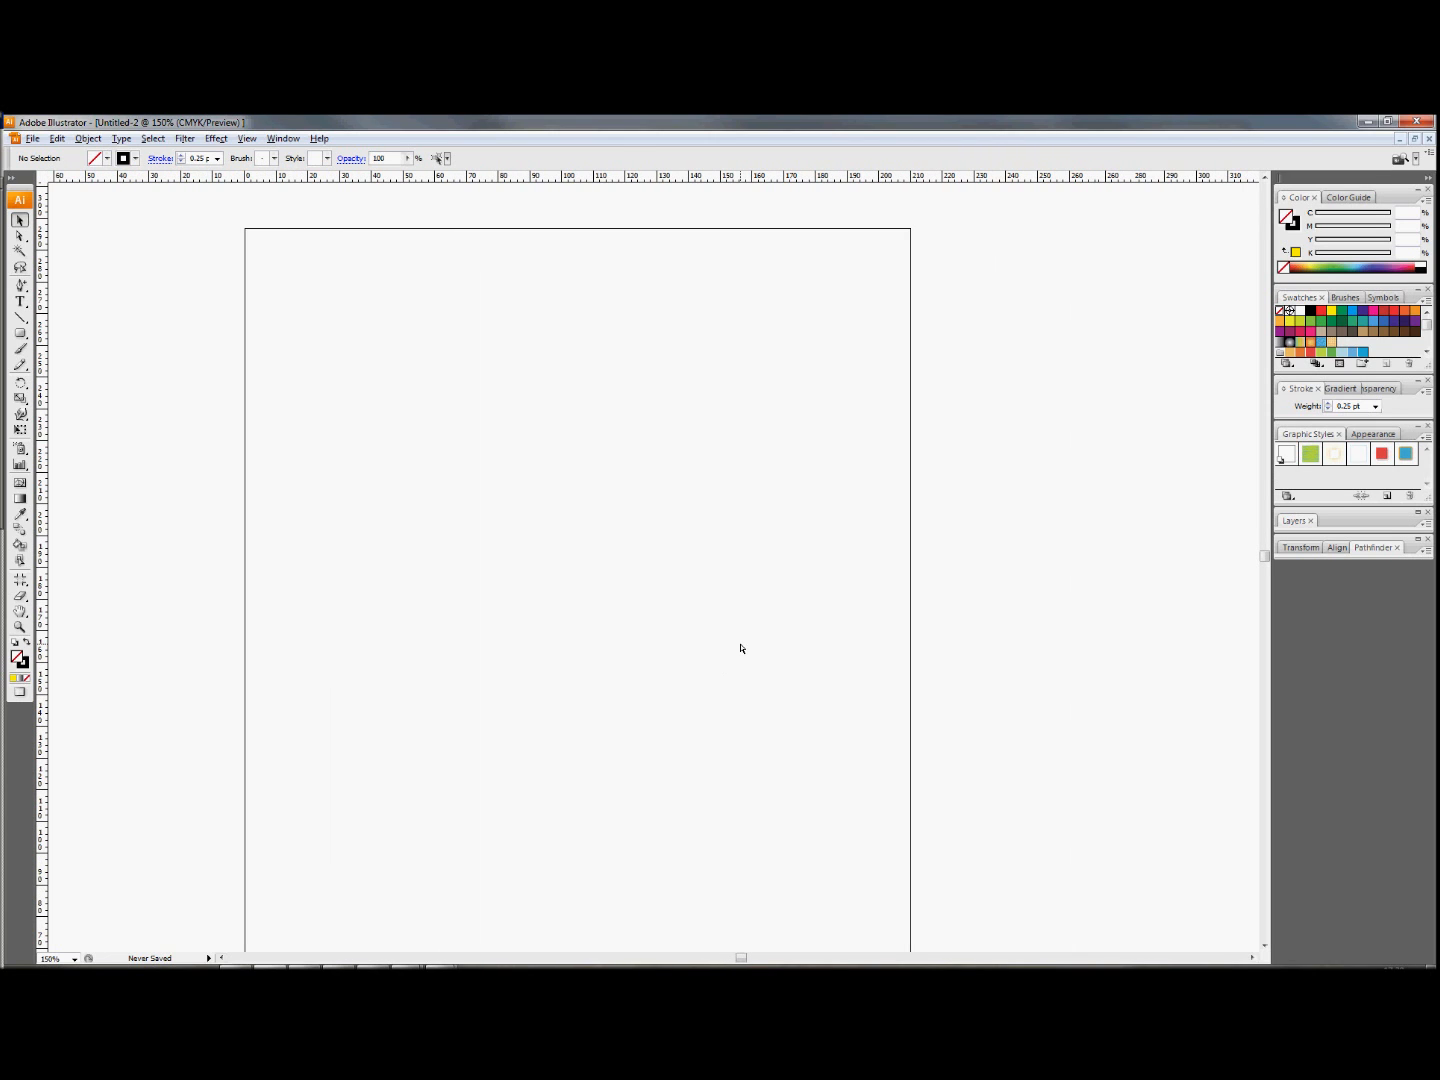
{"action": "left_click", "coordinate": [21, 301]}
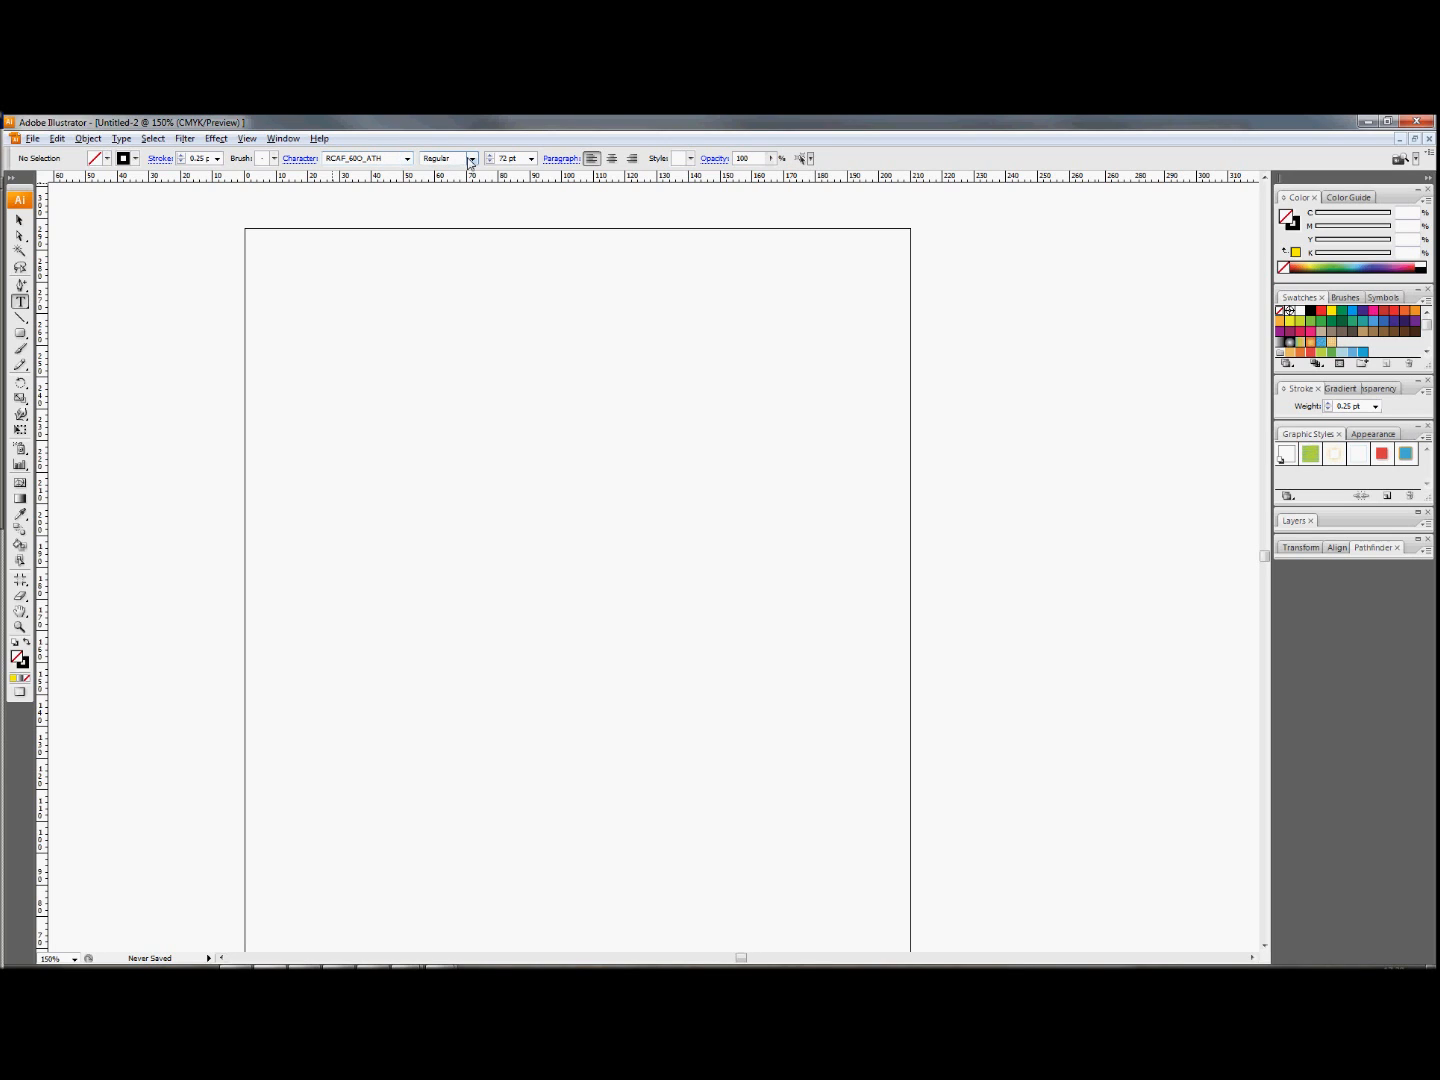
{"action": "left_click", "coordinate": [532, 160]}
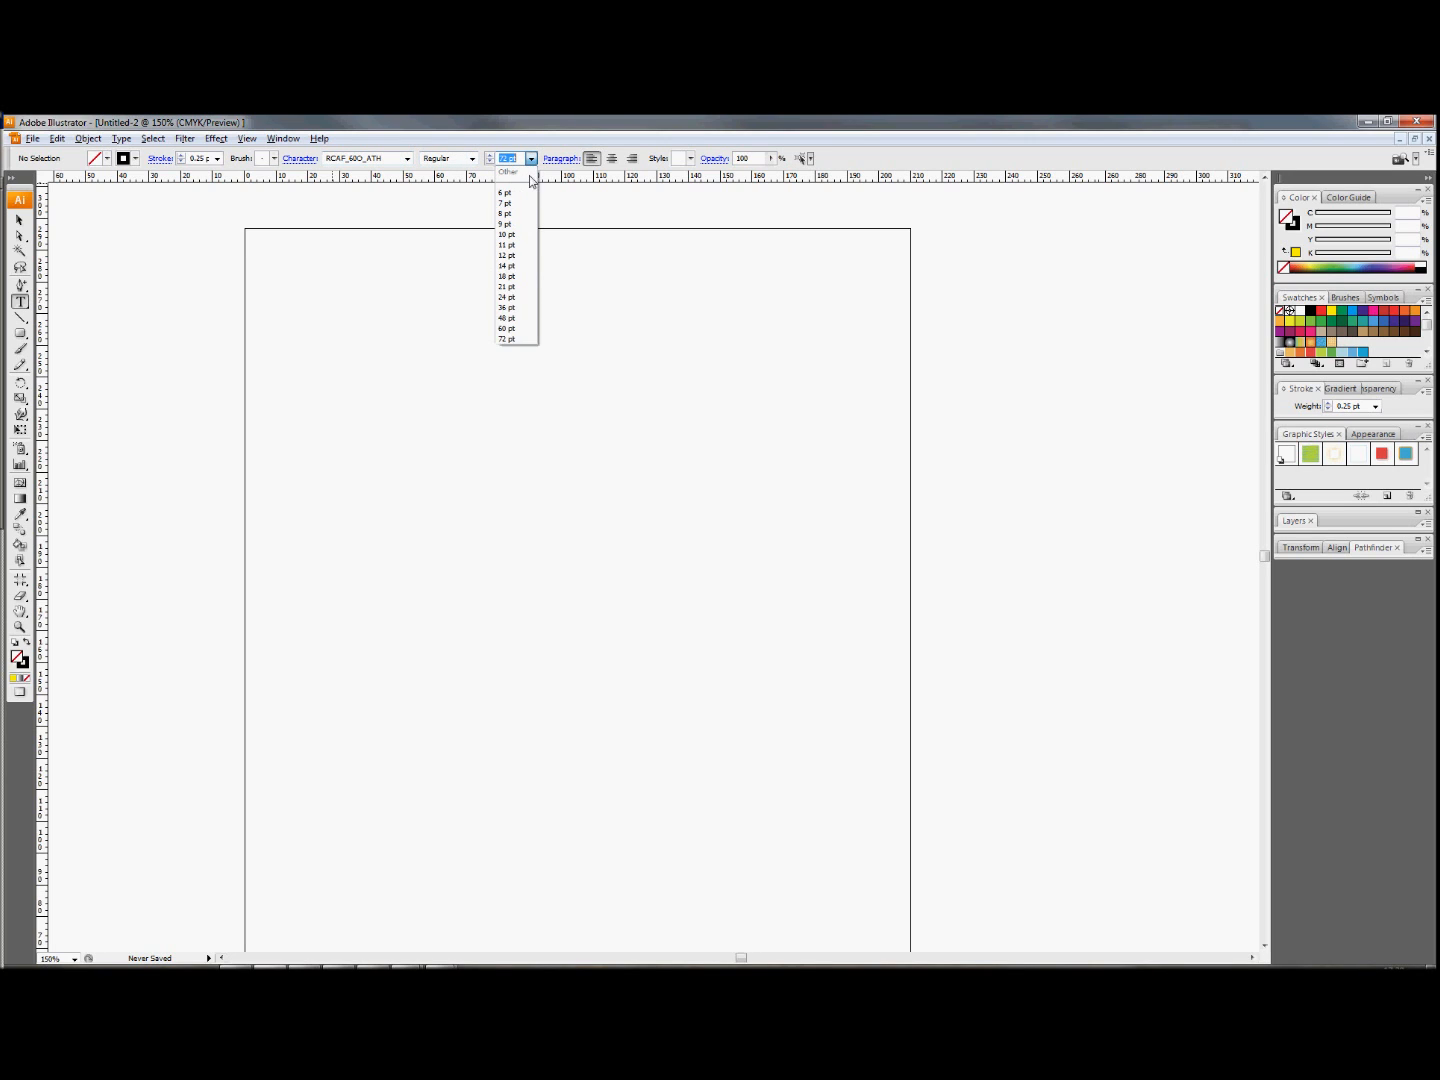
{"action": "left_click", "coordinate": [506, 340]}
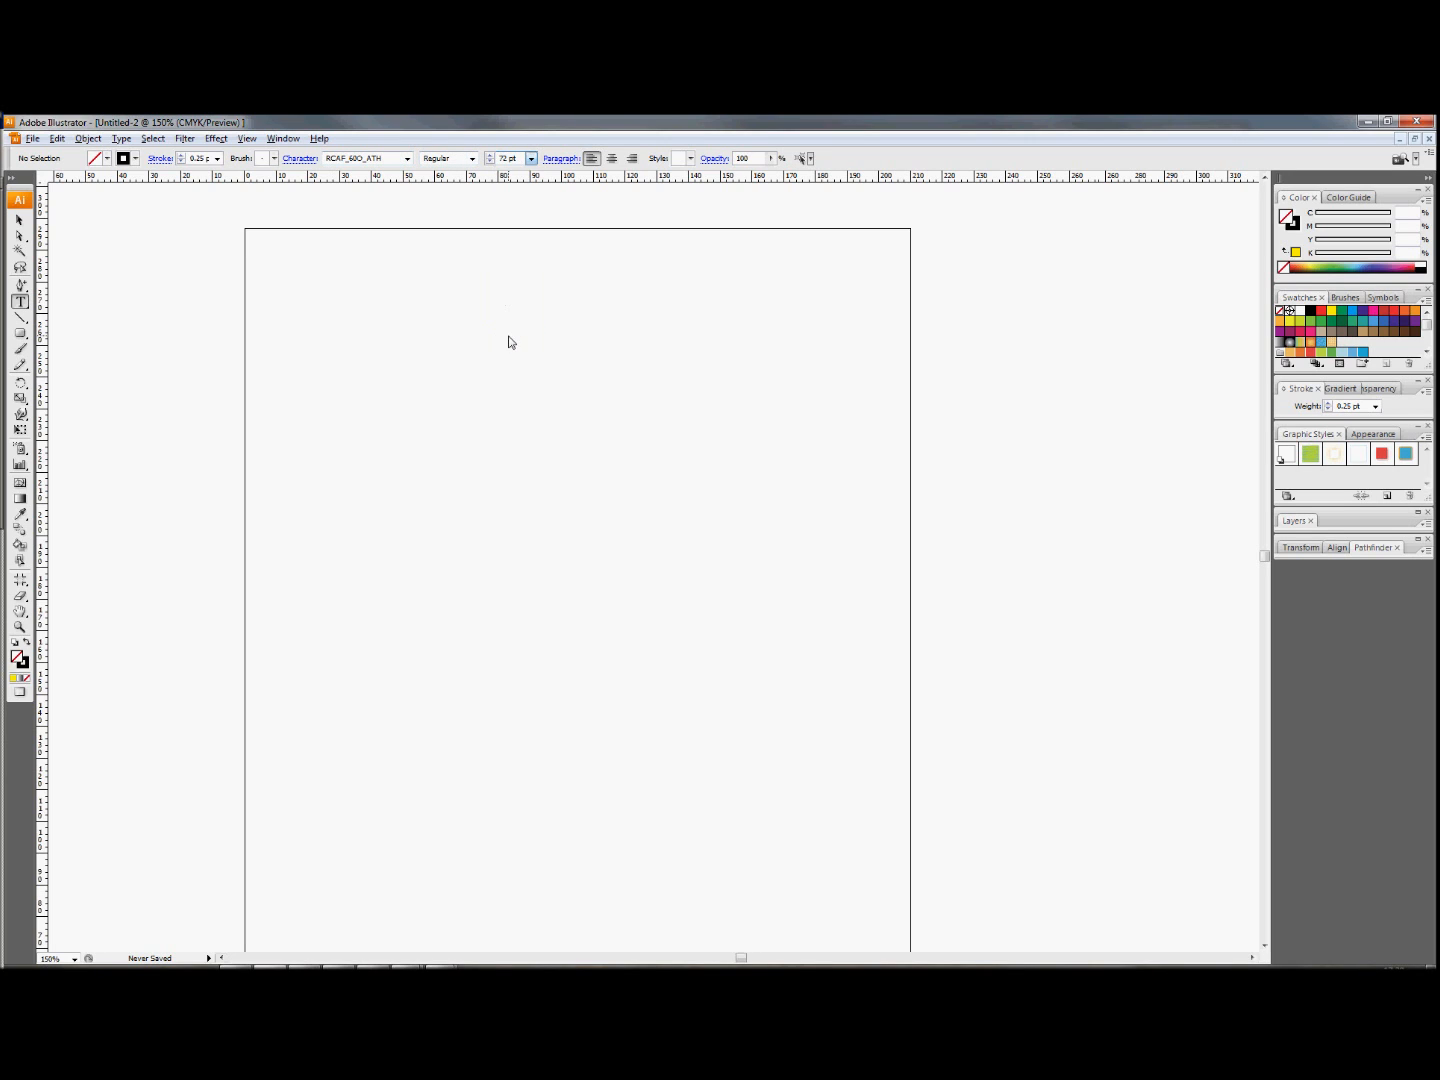
{"action": "double_click", "coordinate": [503, 160]}
{"action": "type", "text": "3"}
{"action": "key", "text": "Return"}
{"action": "left_click", "coordinate": [392, 317]}
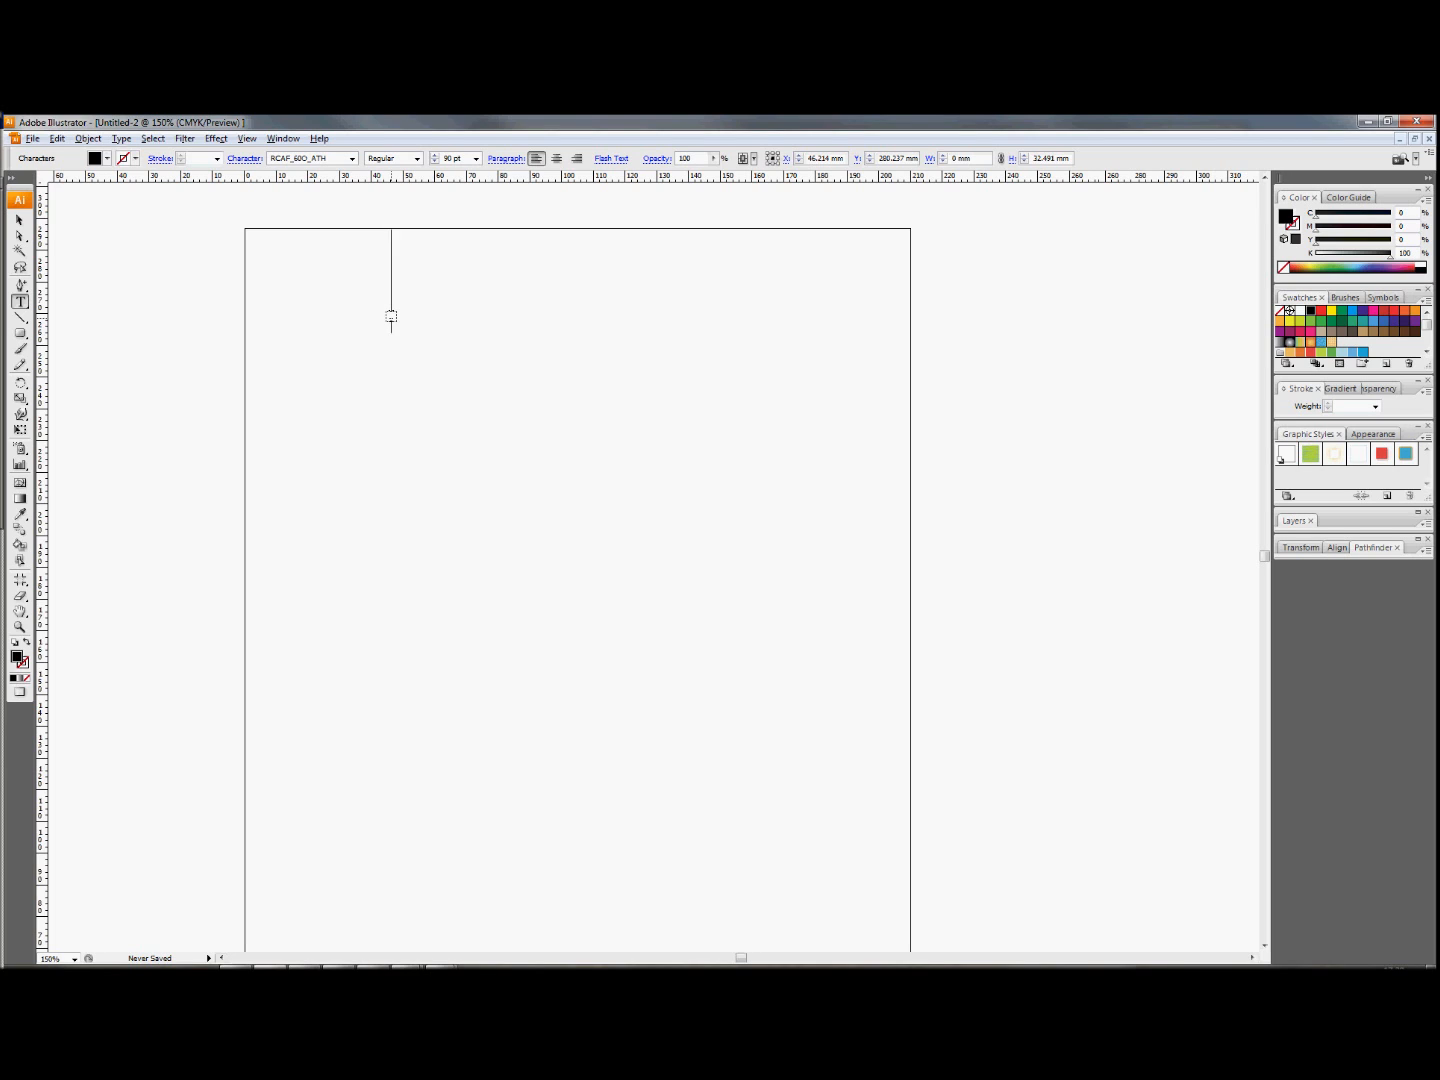
{"action": "type", "text": "TEST"}
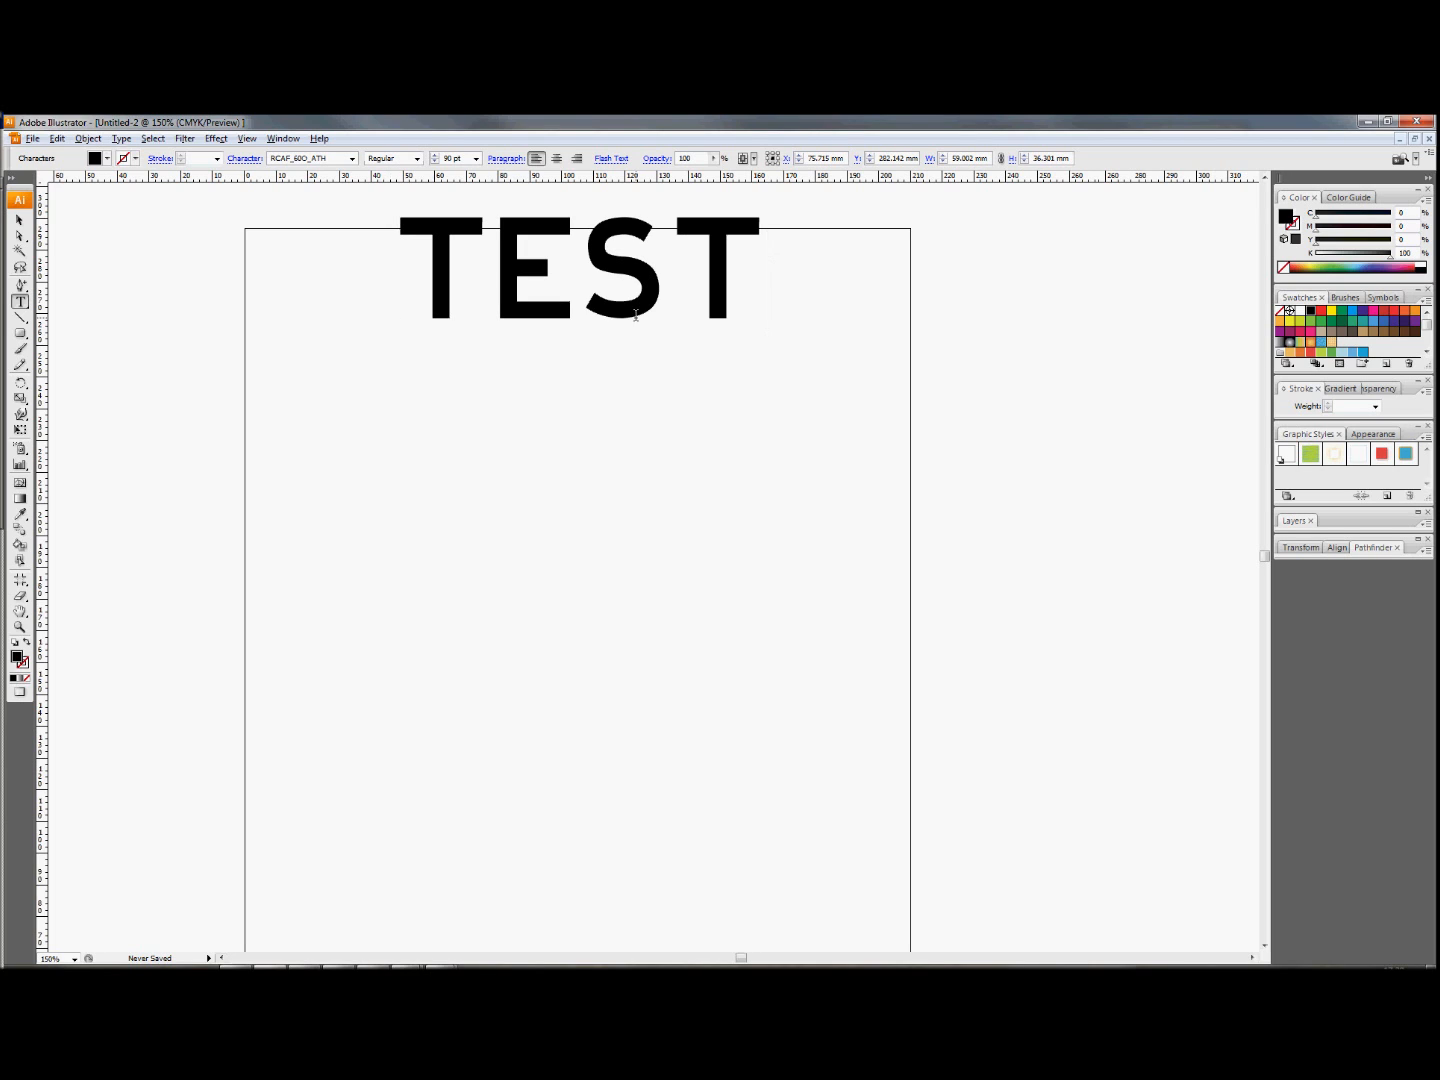
- Move the TEST text down into the page, to about X 99.8 mm, Y 227.2 mm
{"action": "left_click", "coordinate": [20, 222]}
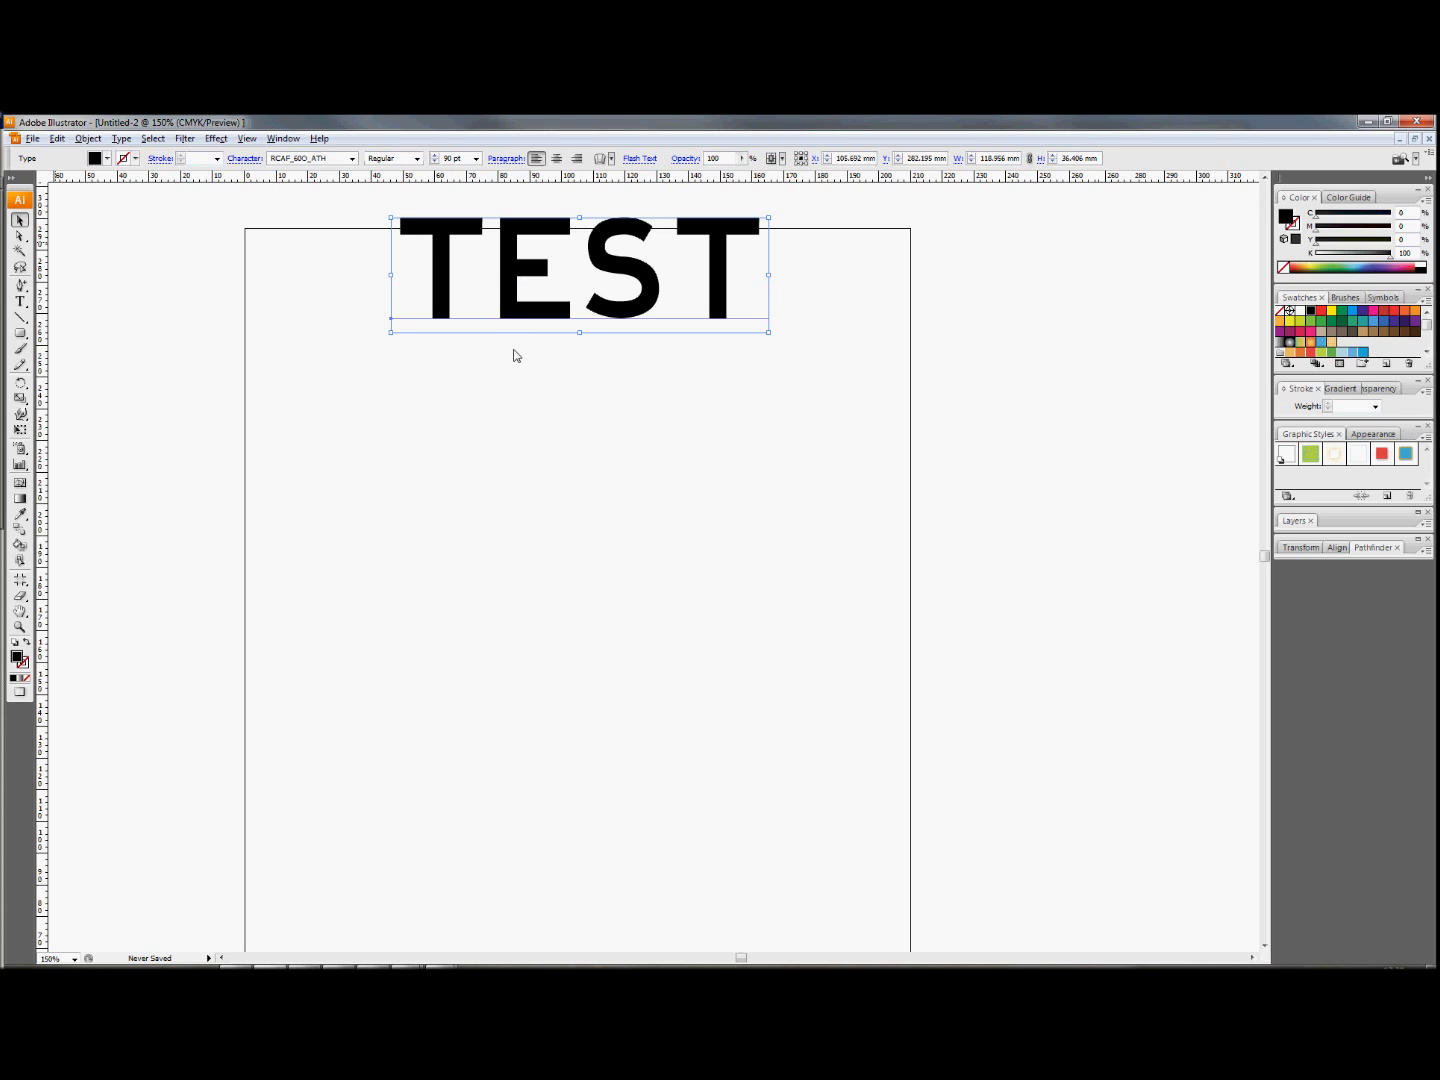
{"action": "key", "text": "Tab"}
{"action": "key", "text": "Tab"}
{"action": "left_click_drag", "start_coordinate": [422, 334], "coordinate": [410, 500]}
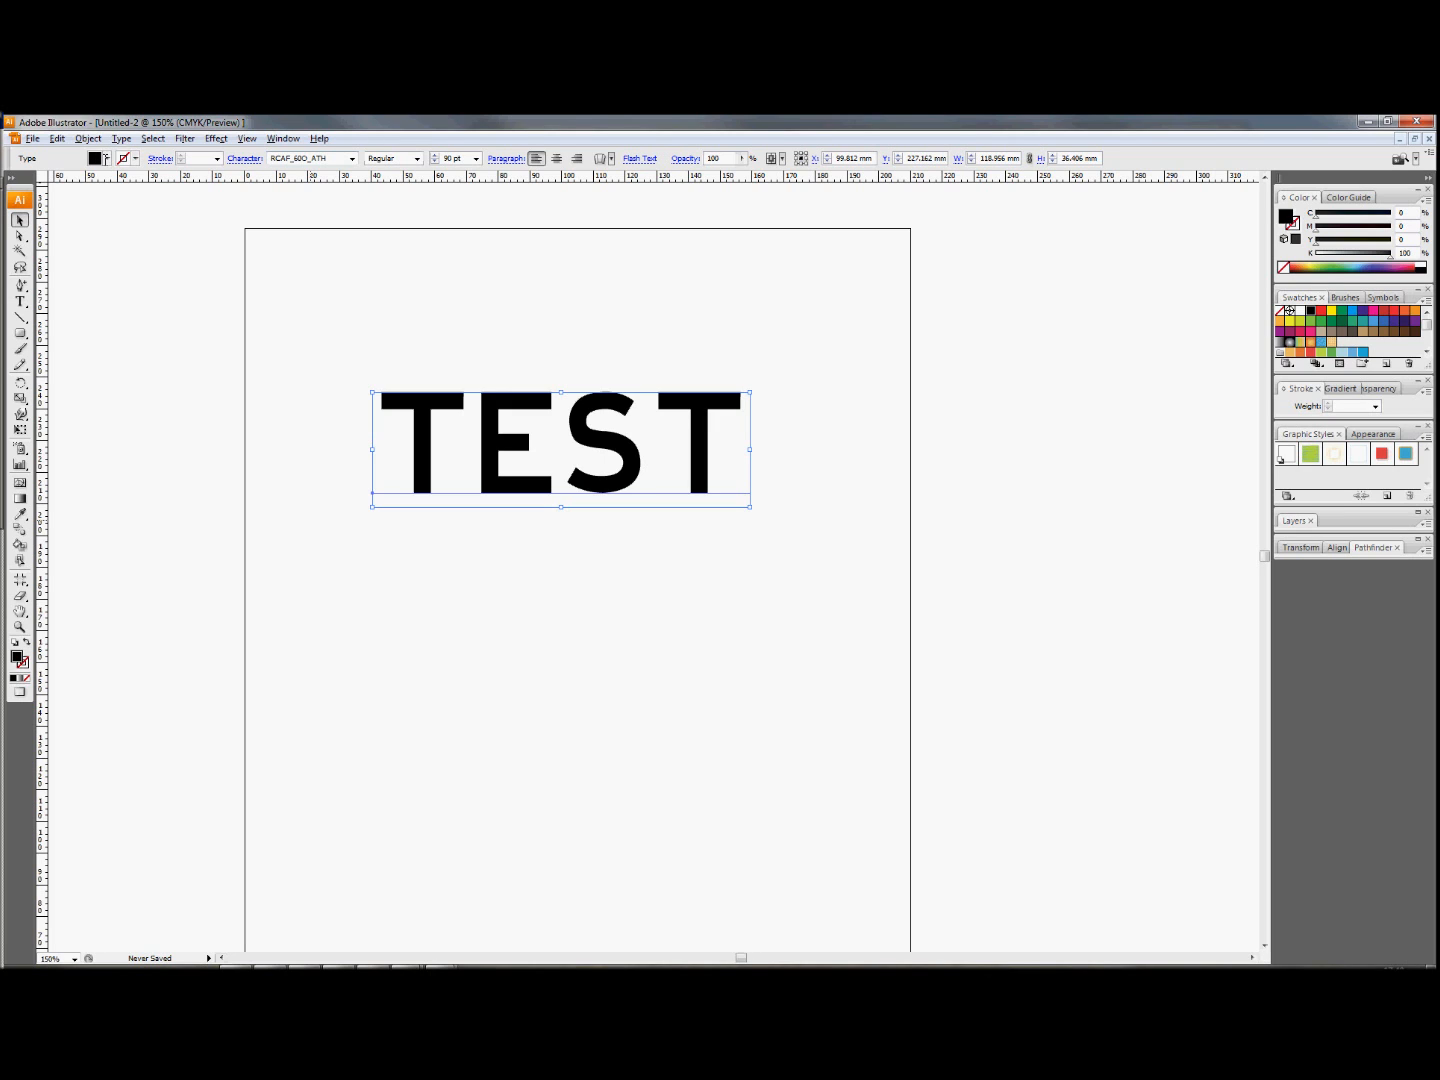
- Remove the TEST text's fill and give it a black 1 pt stroke
{"action": "left_click", "coordinate": [106, 158]}
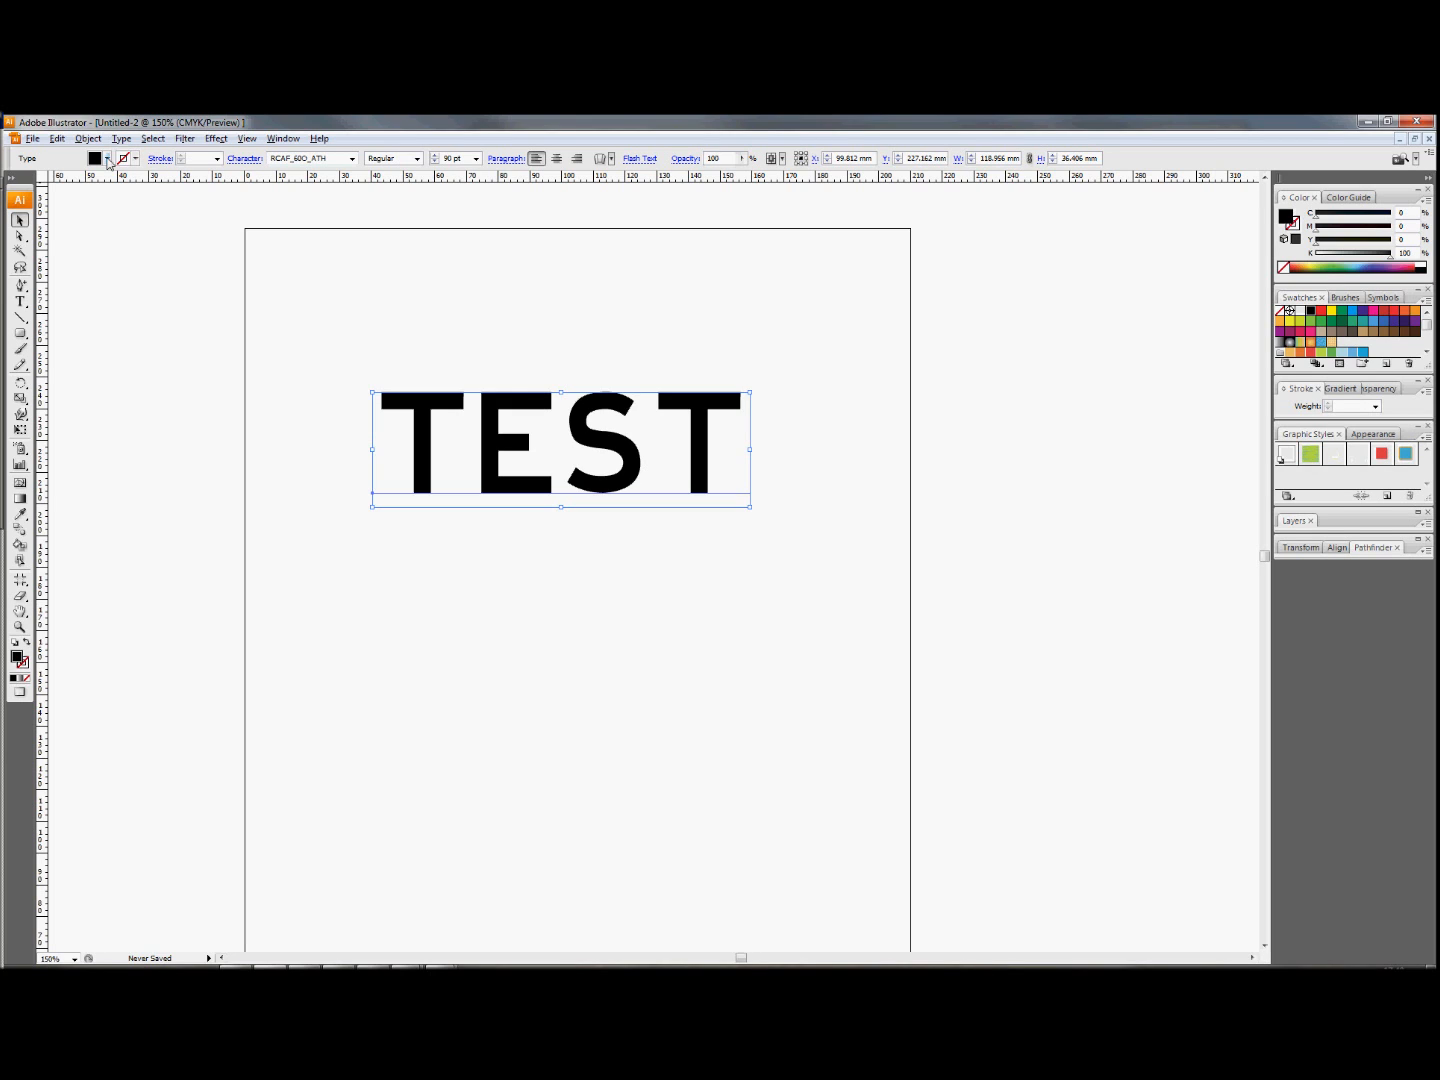
{"action": "left_click", "coordinate": [107, 158]}
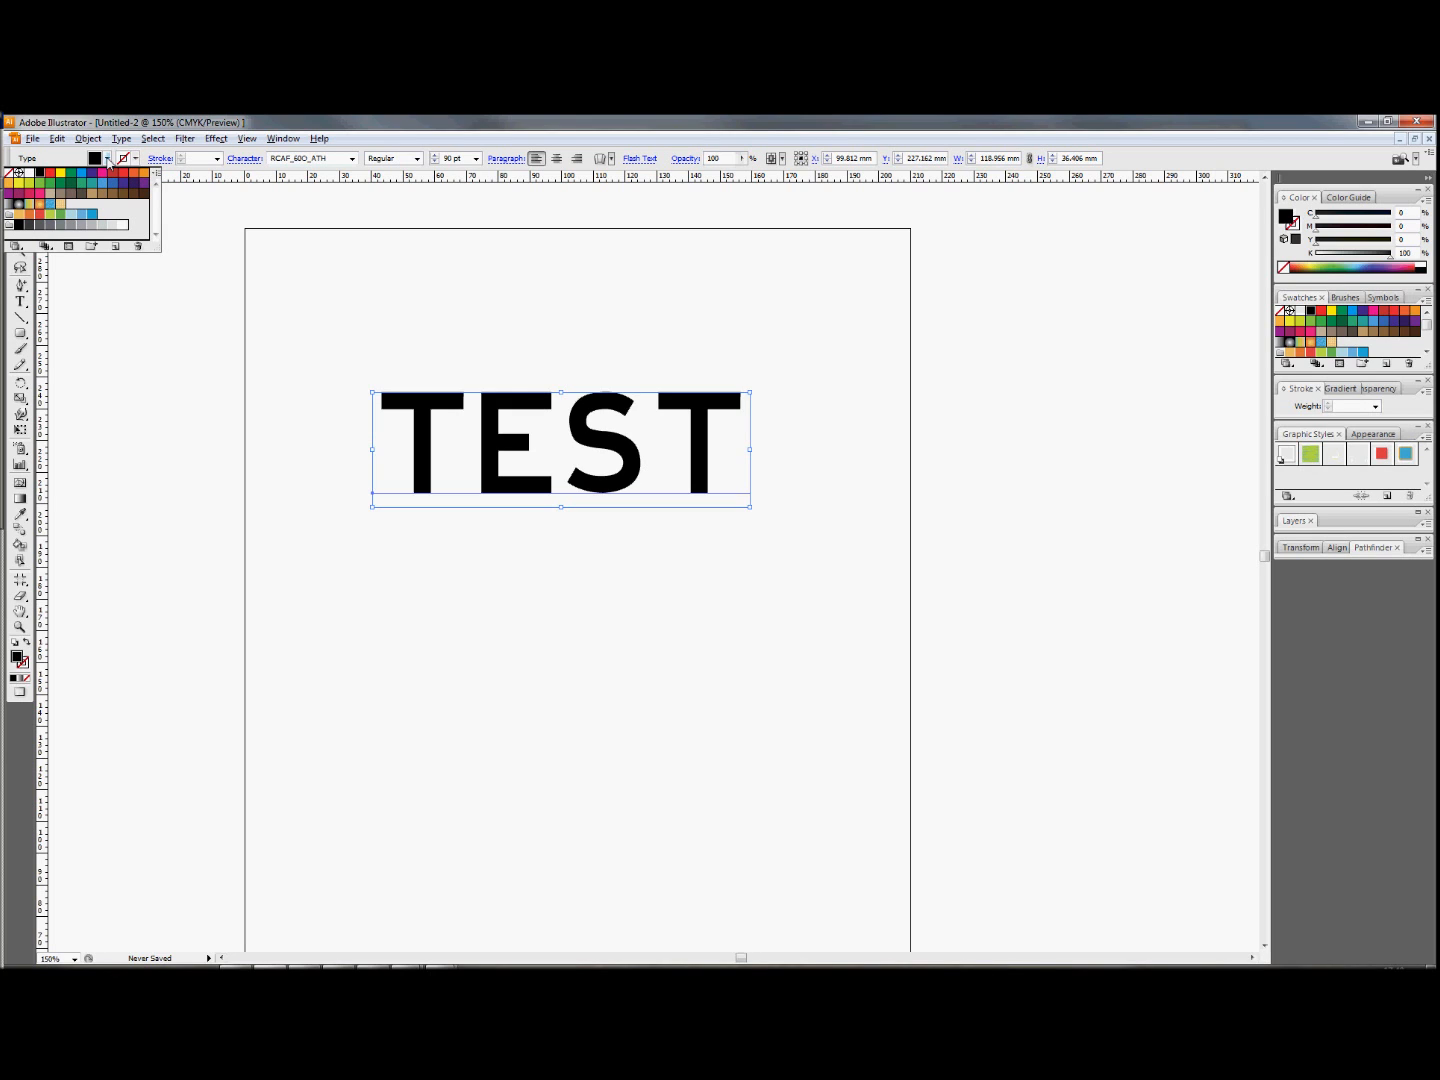
{"action": "left_click", "coordinate": [9, 175]}
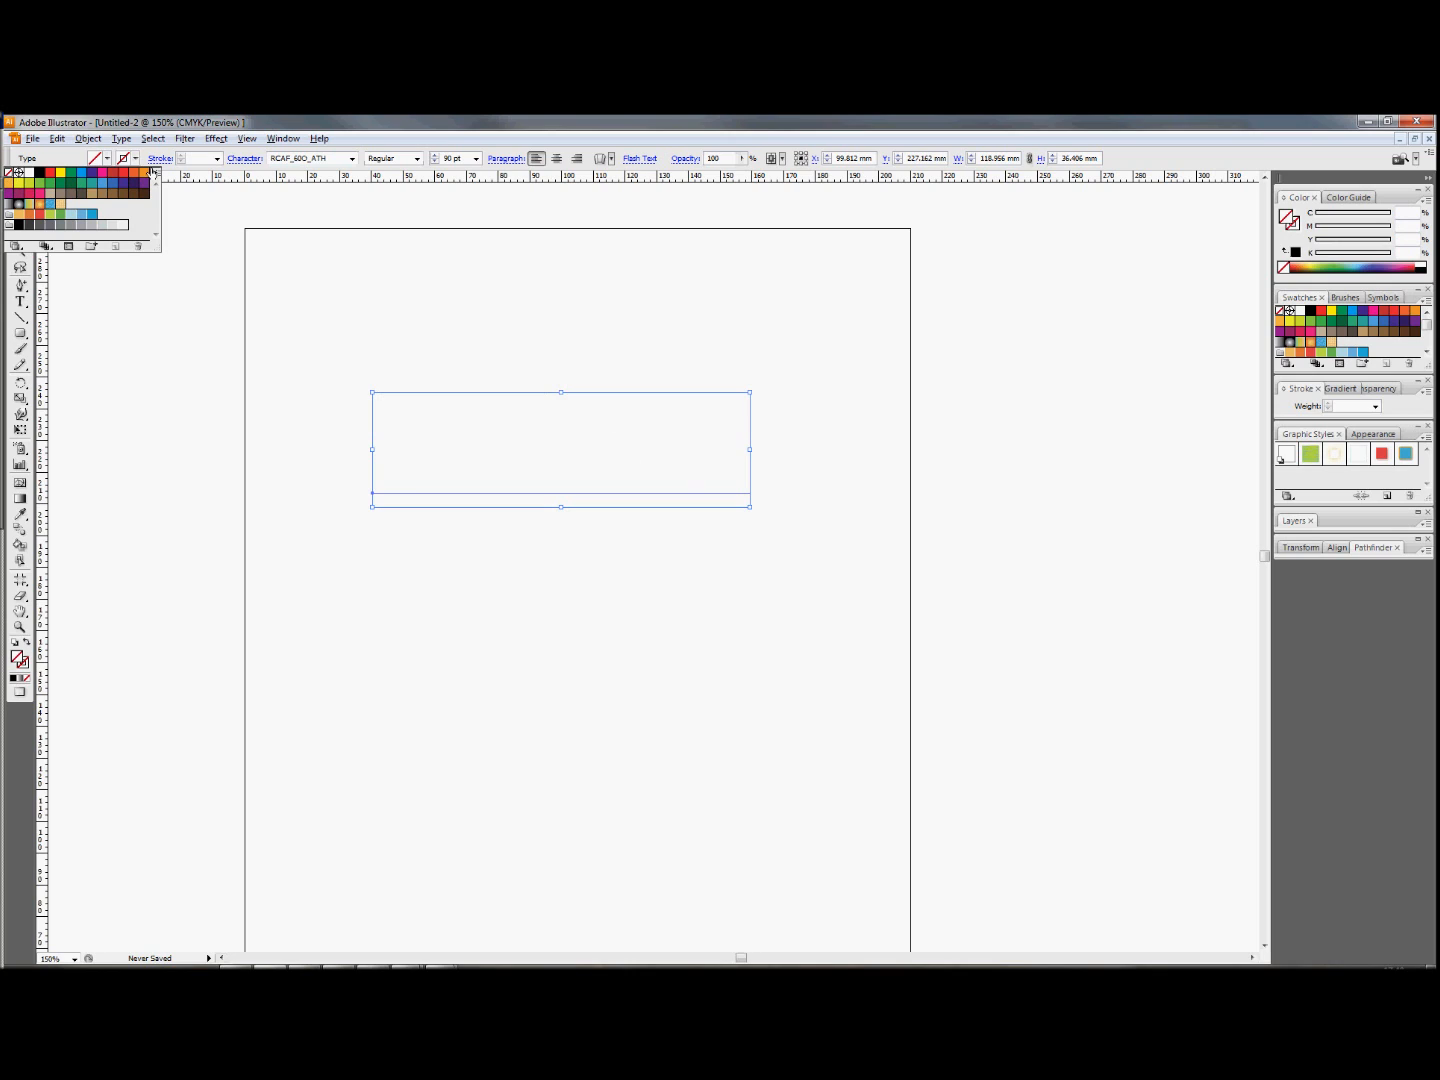
{"action": "left_click", "coordinate": [39, 173]}
{"action": "left_click", "coordinate": [772, 605]}
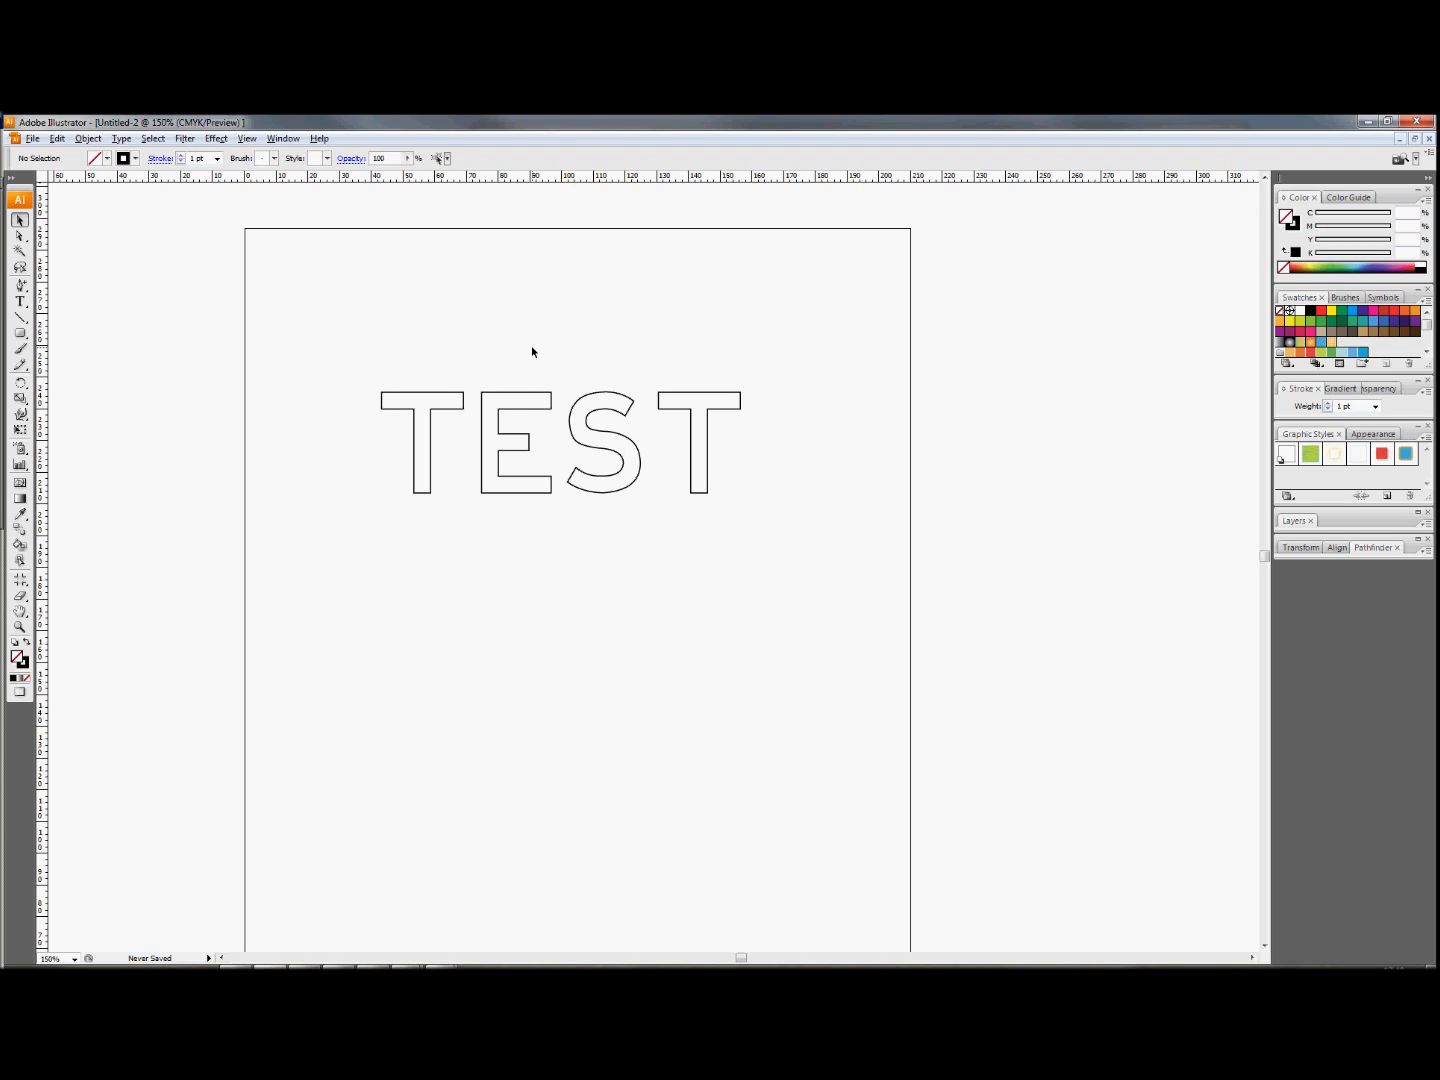
- Preview the selected TEST text in Cutting Master Robo 2's Cut/Plot, placing it at about 2.76 cm and 3.86 cm, and close without sending
{"action": "left_click_drag", "start_coordinate": [342, 348], "coordinate": [836, 549]}
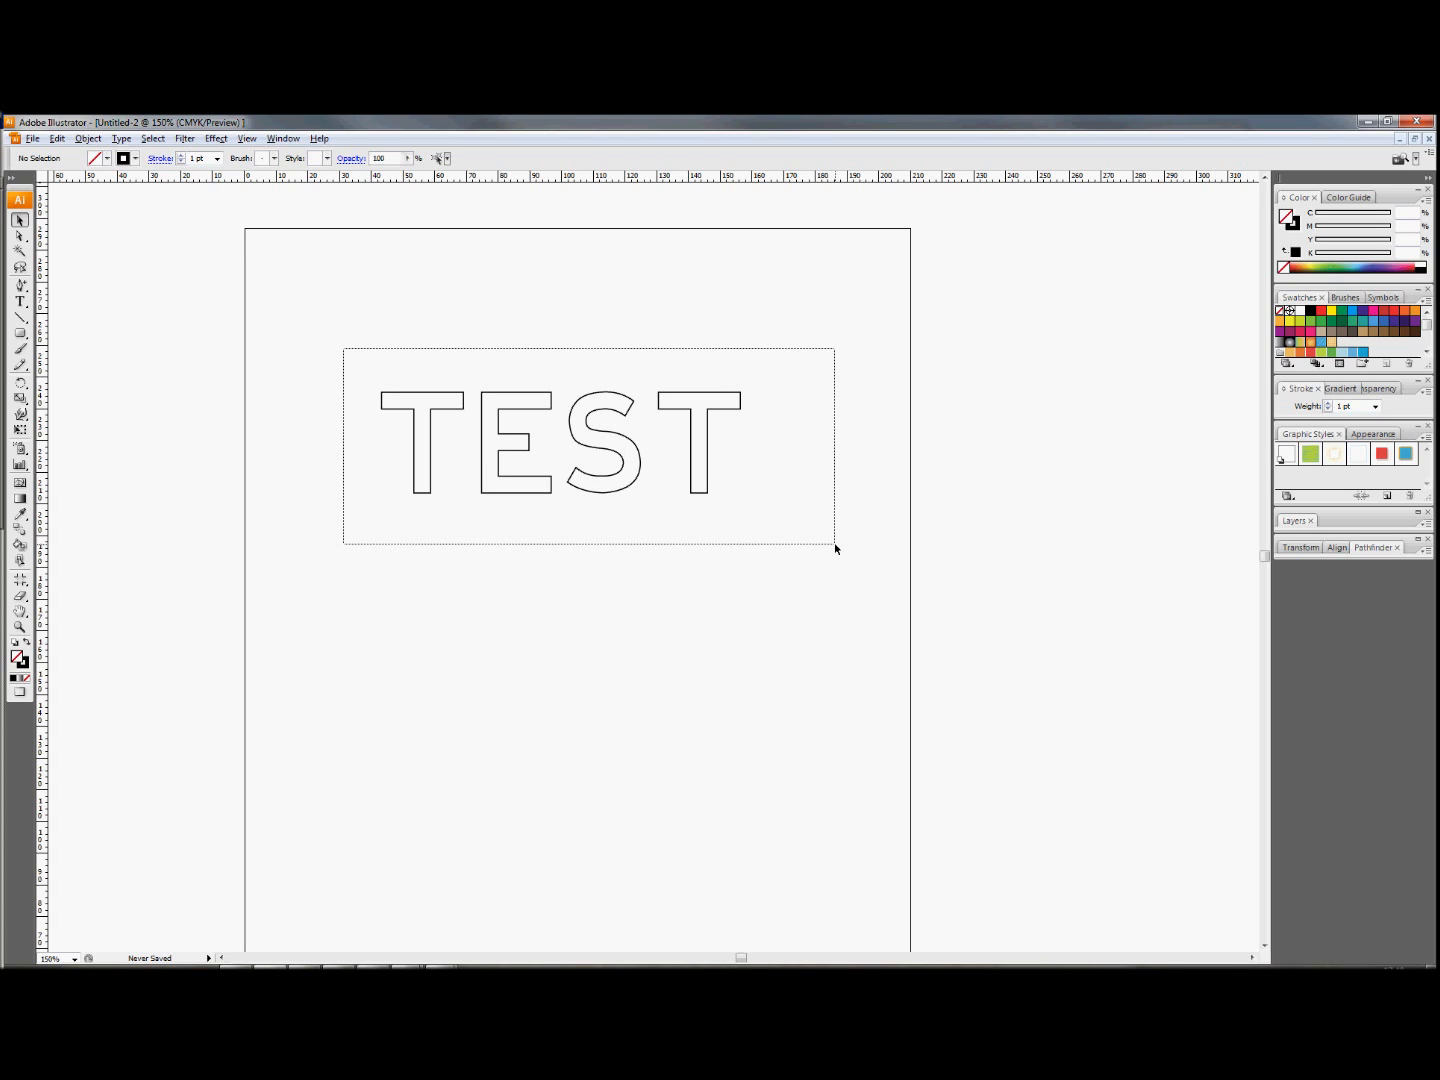
{"action": "left_click_drag", "start_coordinate": [836, 549], "coordinate": [836, 549]}
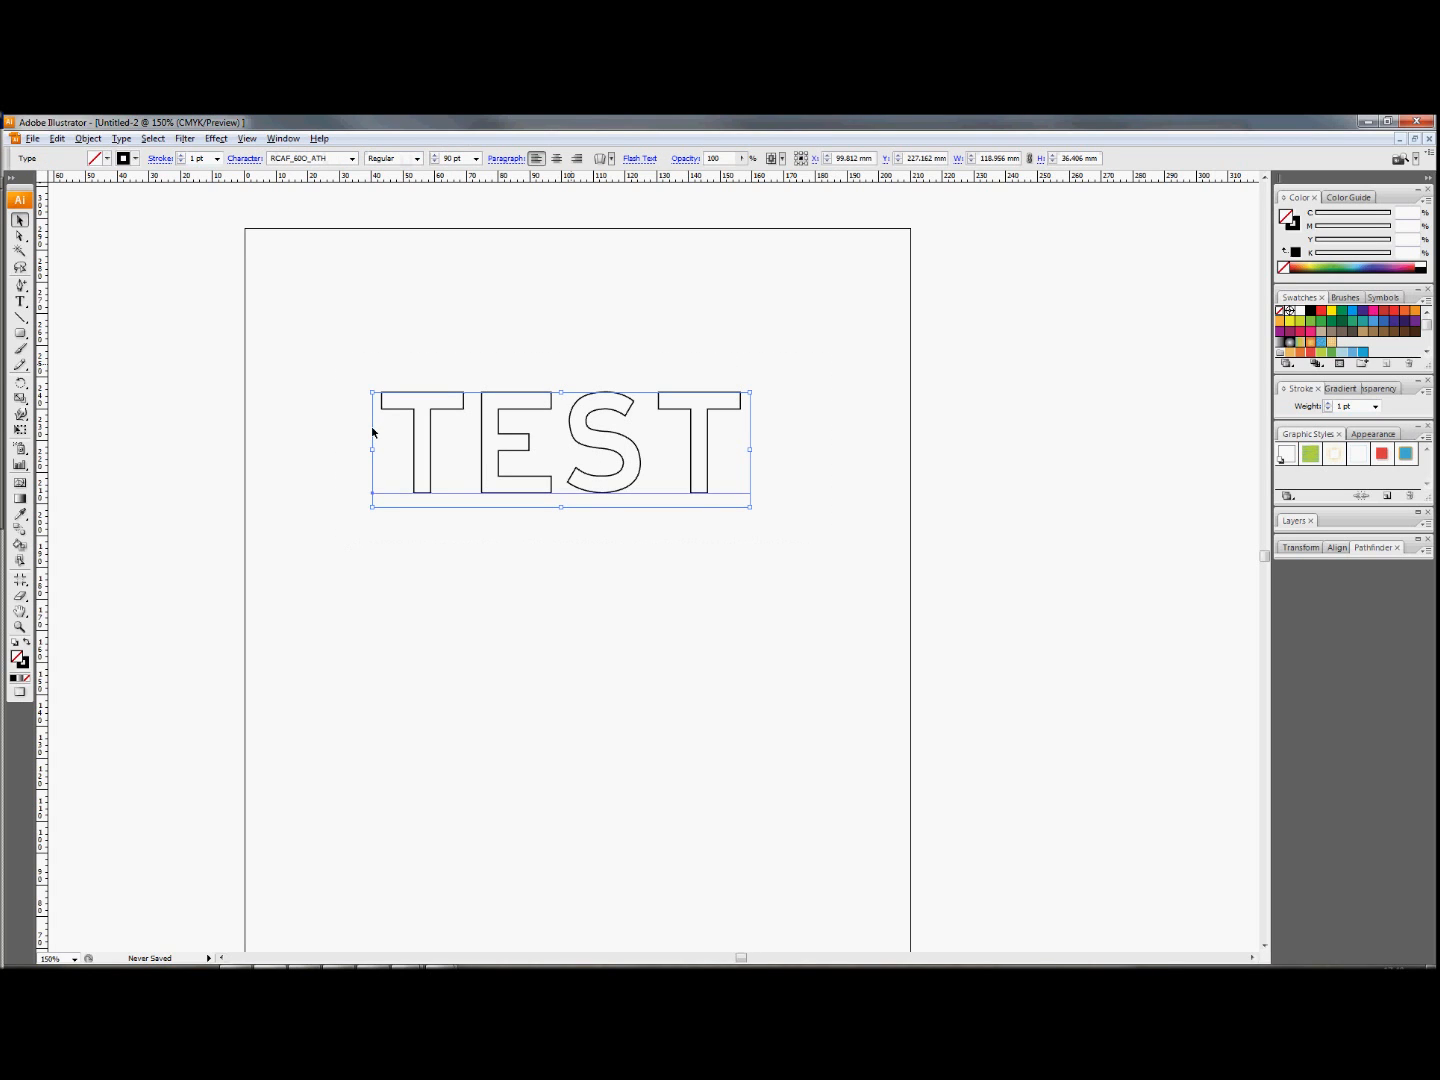
{"action": "left_click", "coordinate": [32, 142]}
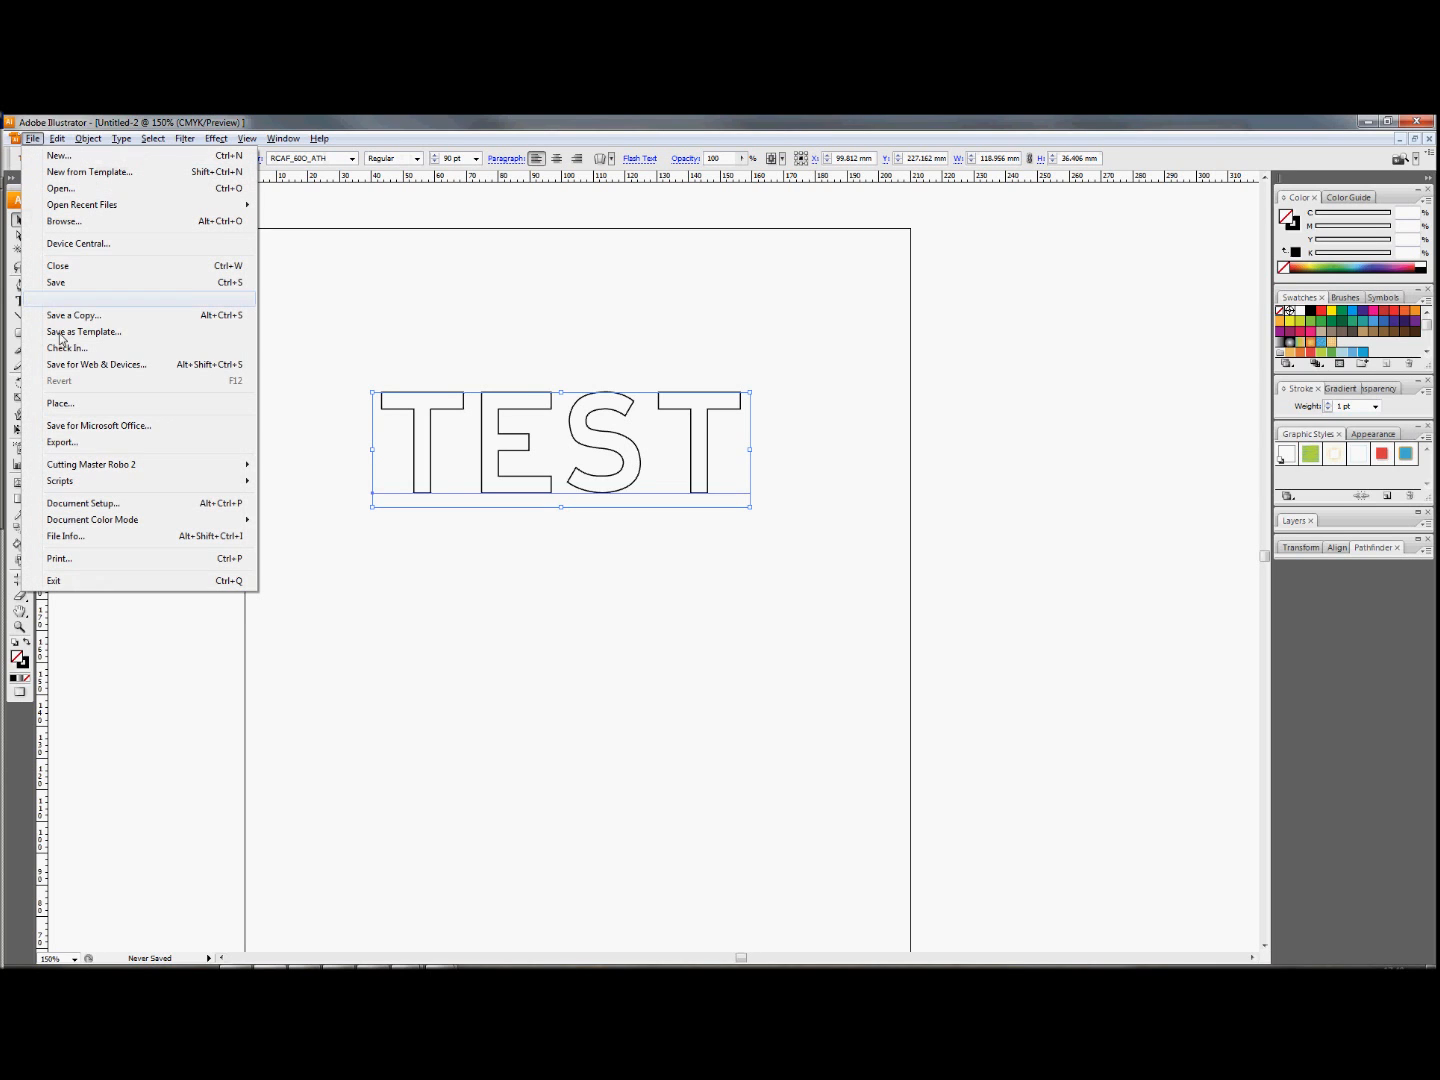
{"action": "mouse_move", "coordinate": [77, 468]}
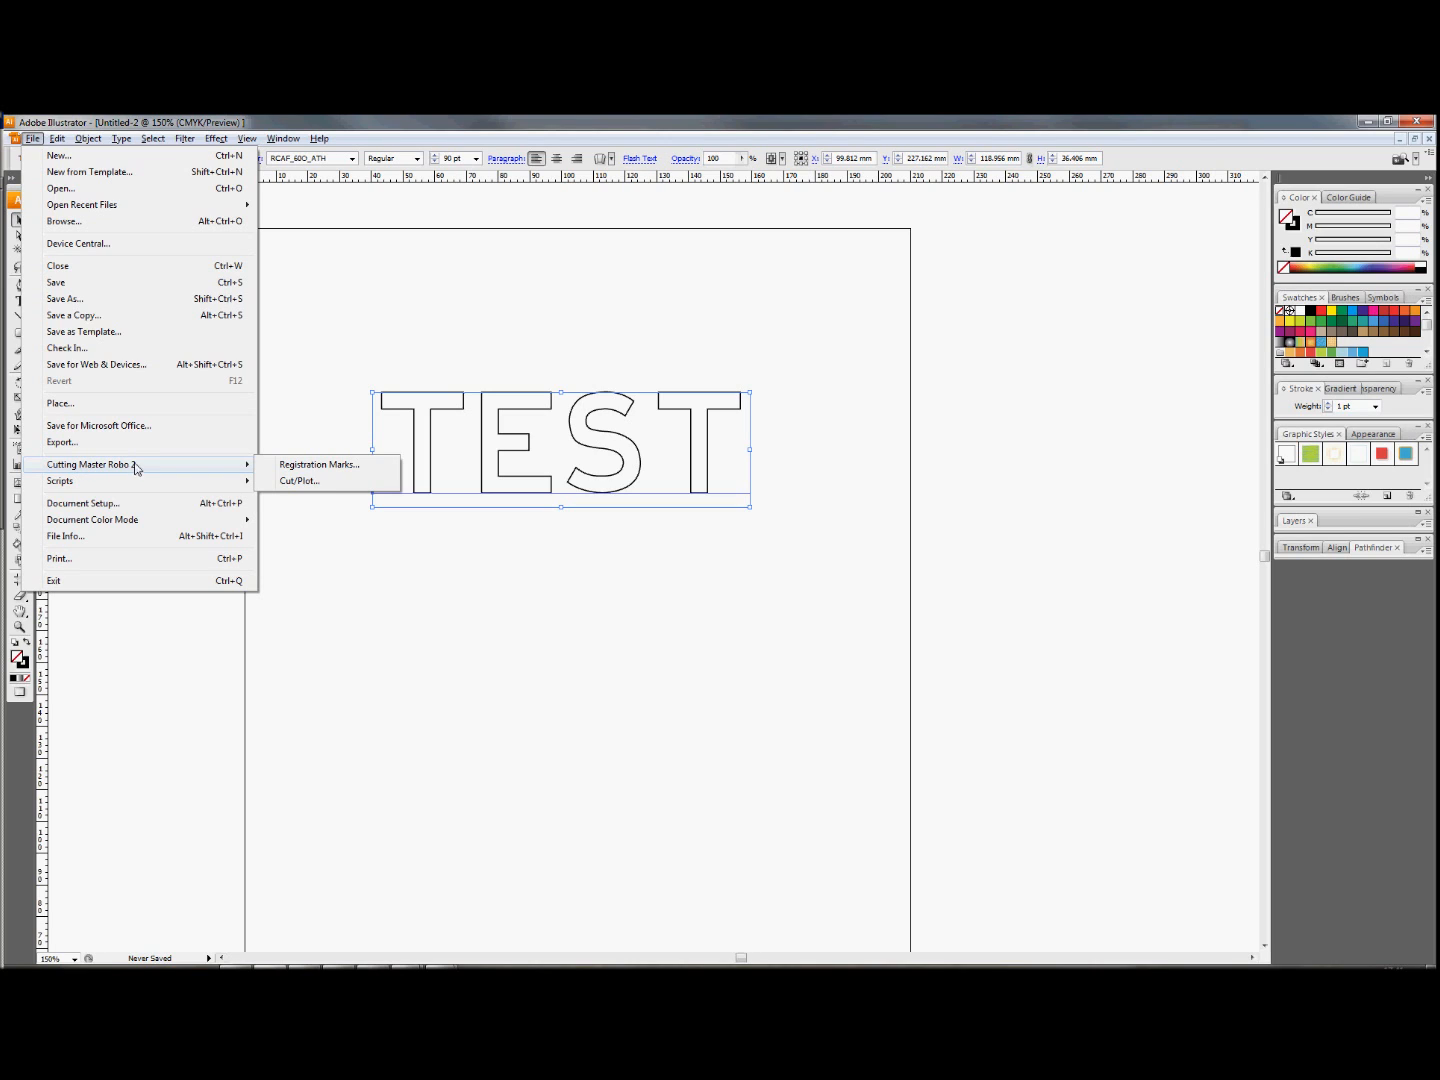
{"action": "left_click", "coordinate": [301, 482]}
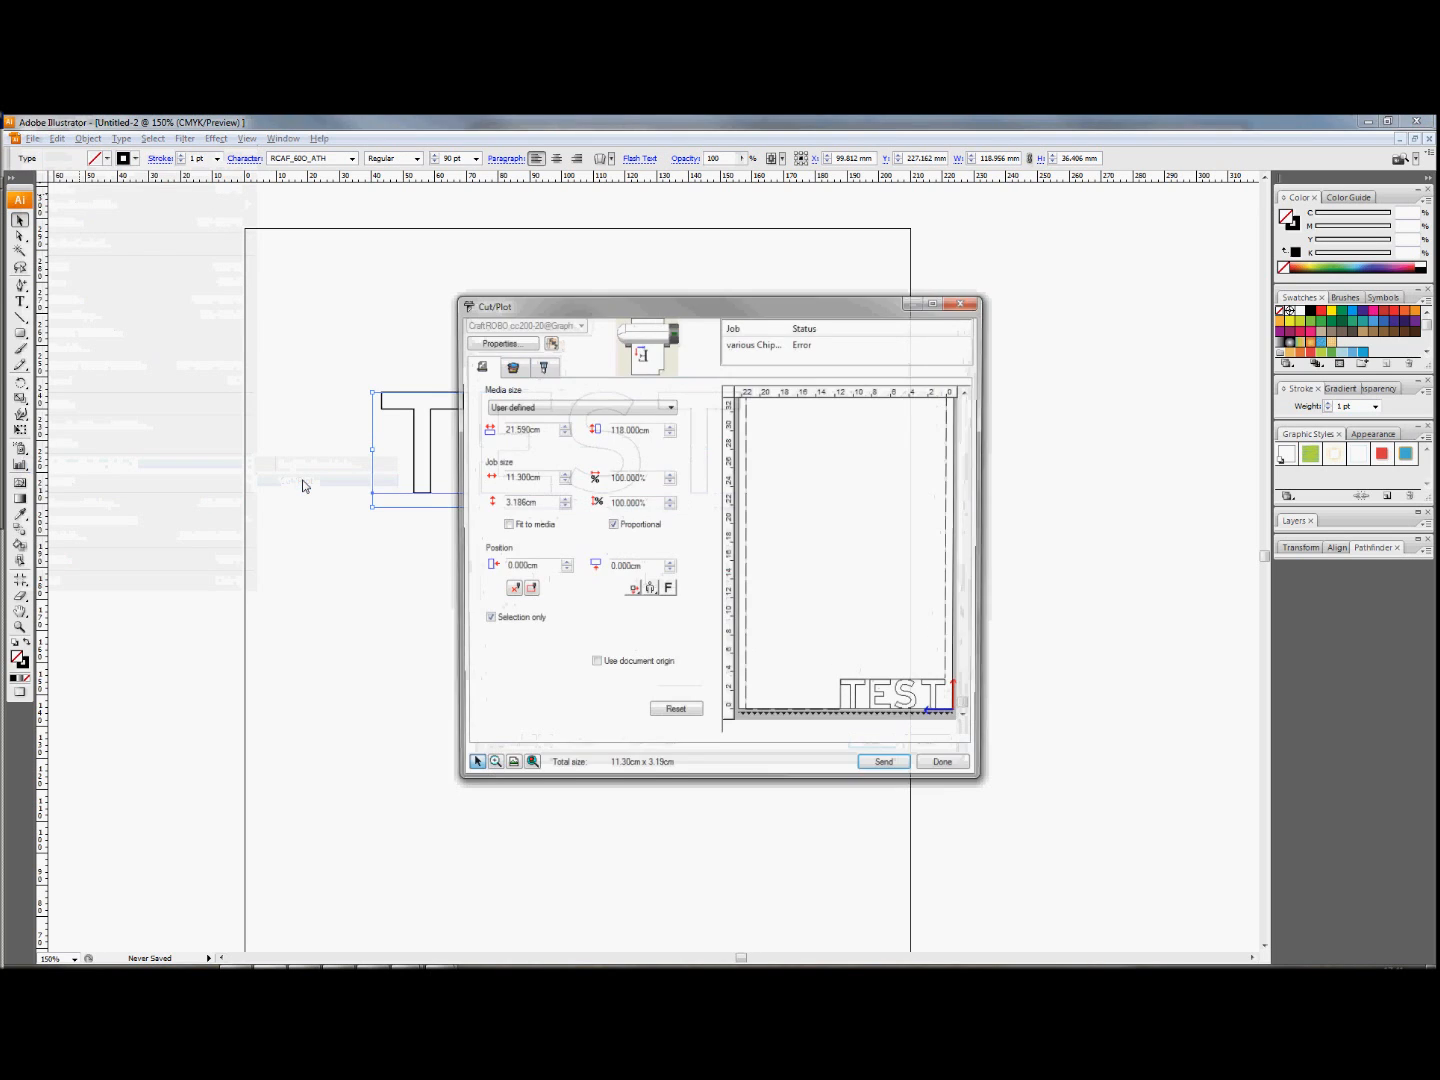
{"action": "left_click_drag", "start_coordinate": [775, 301], "coordinate": [679, 259]}
{"action": "left_click_drag", "start_coordinate": [789, 656], "coordinate": [763, 616]}
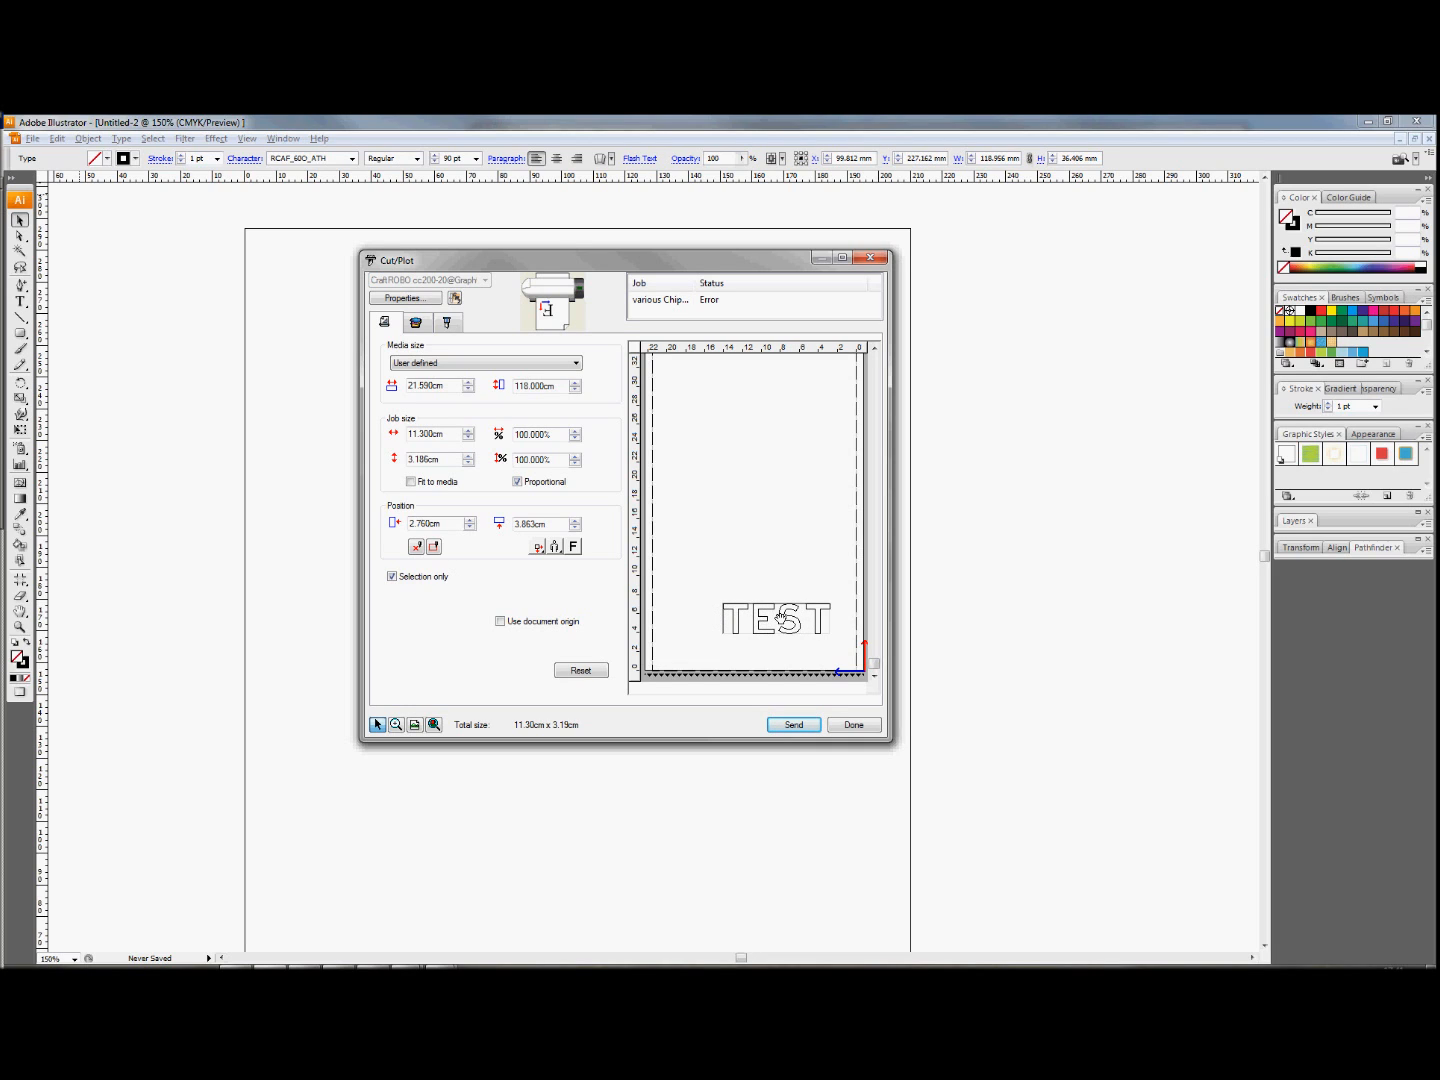
{"action": "left_click", "coordinate": [850, 724]}
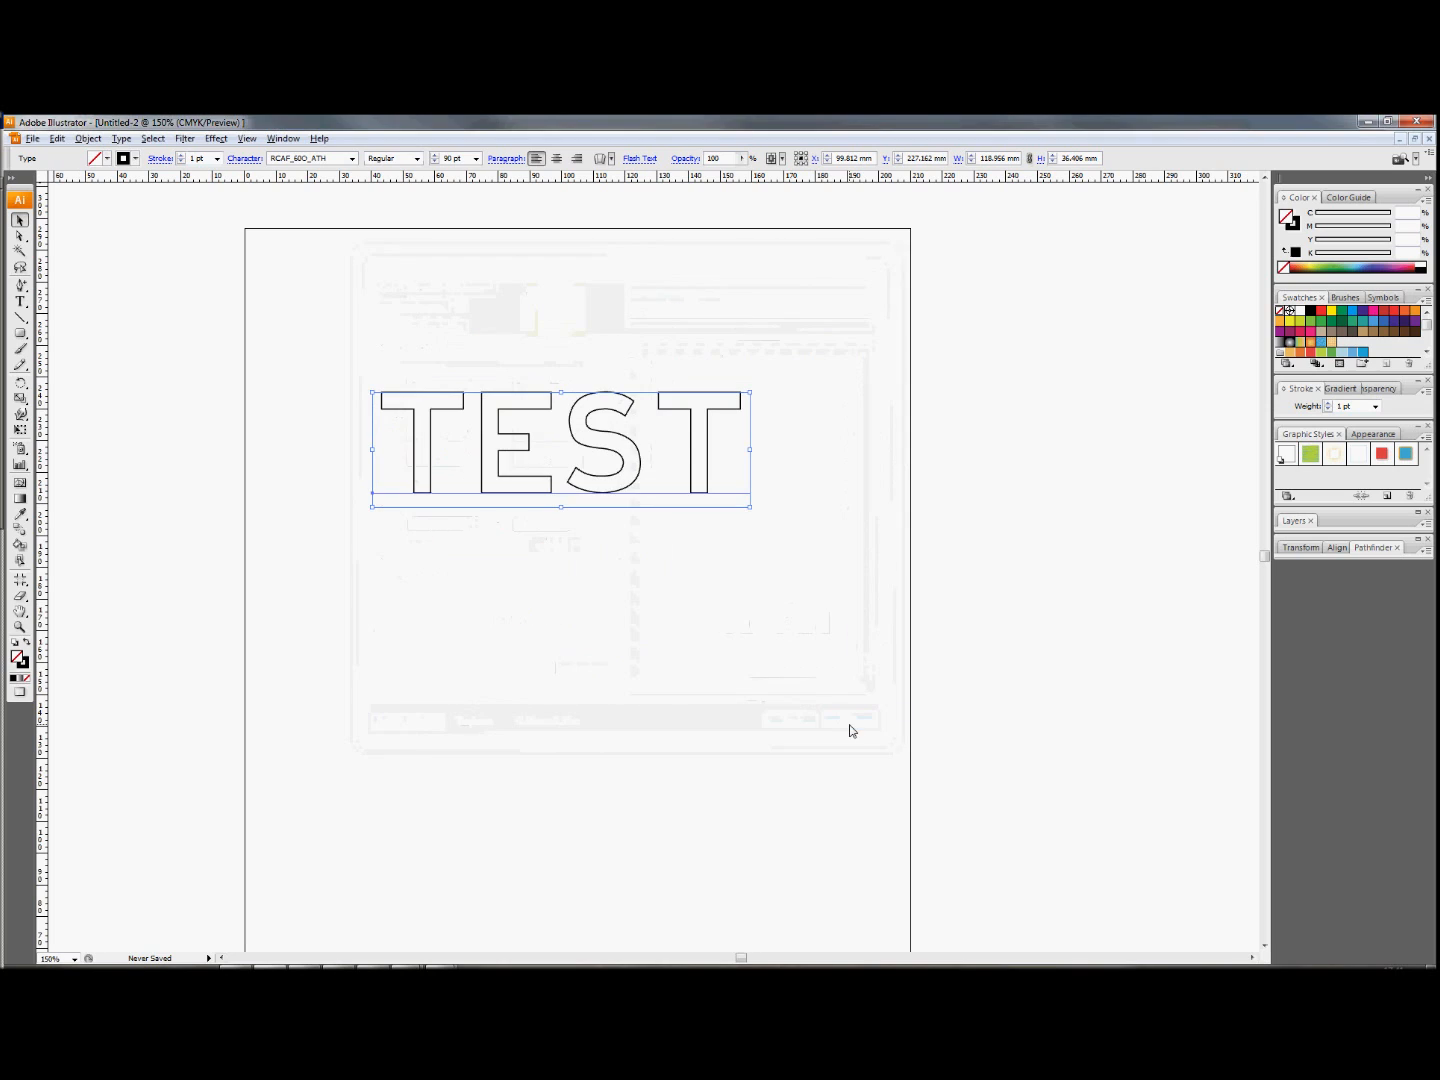
{"action": "left_click", "coordinate": [680, 574]}
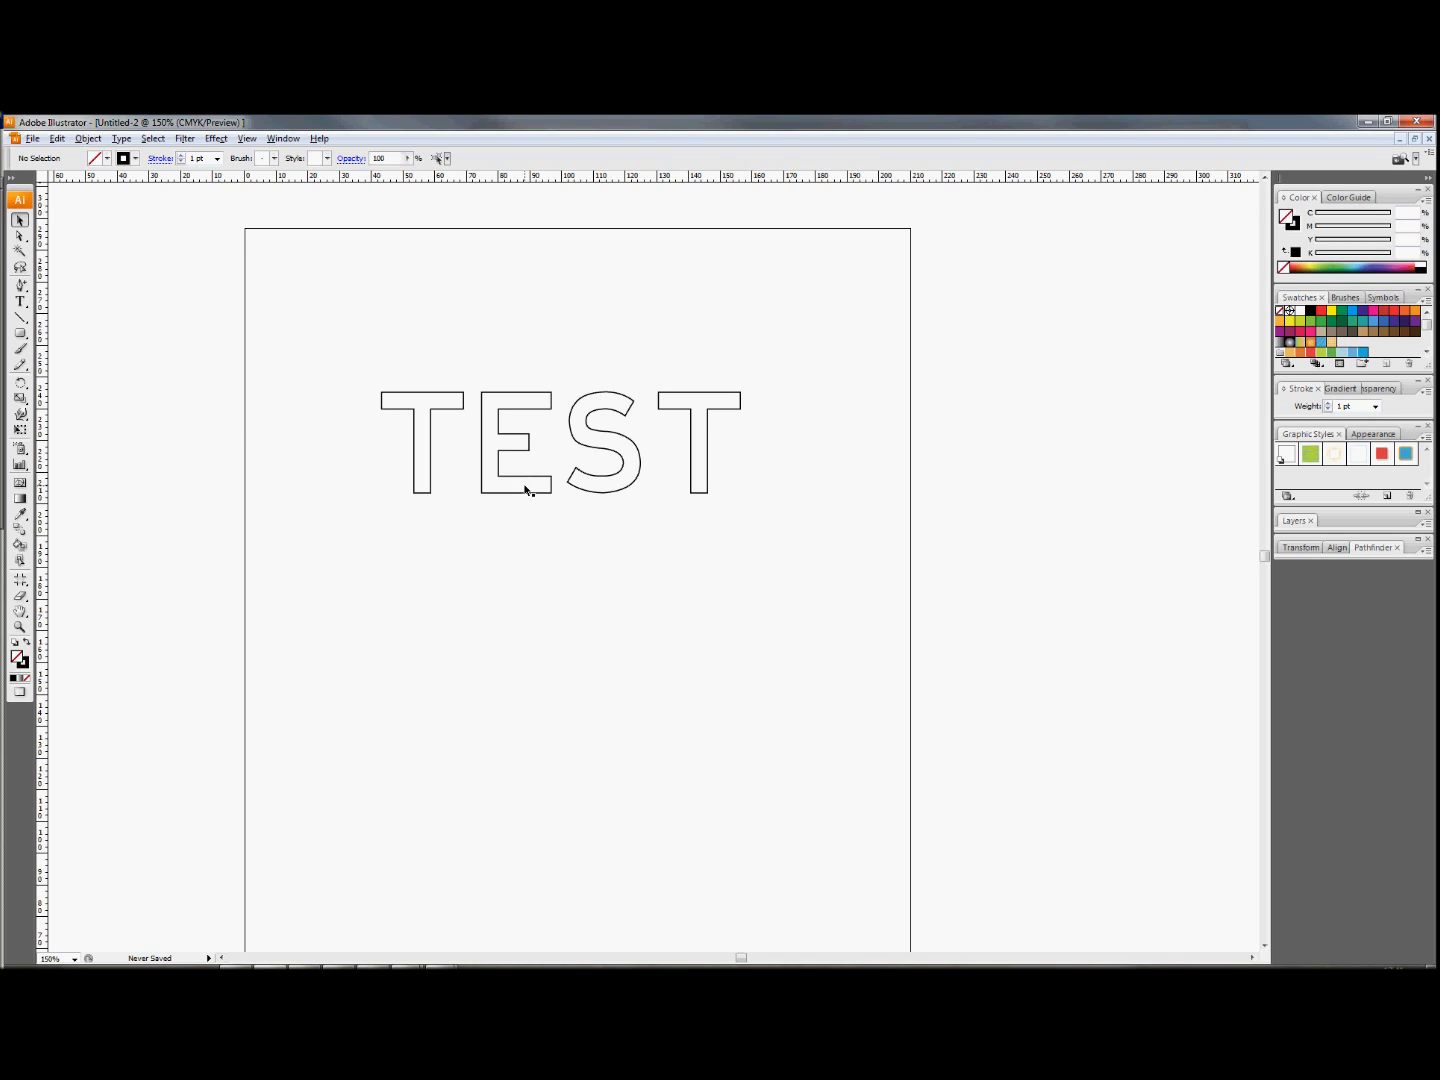
- Inspect the letters of the TEST text for editable anchor points with the Direct Selection tool
{"action": "left_click", "coordinate": [20, 236]}
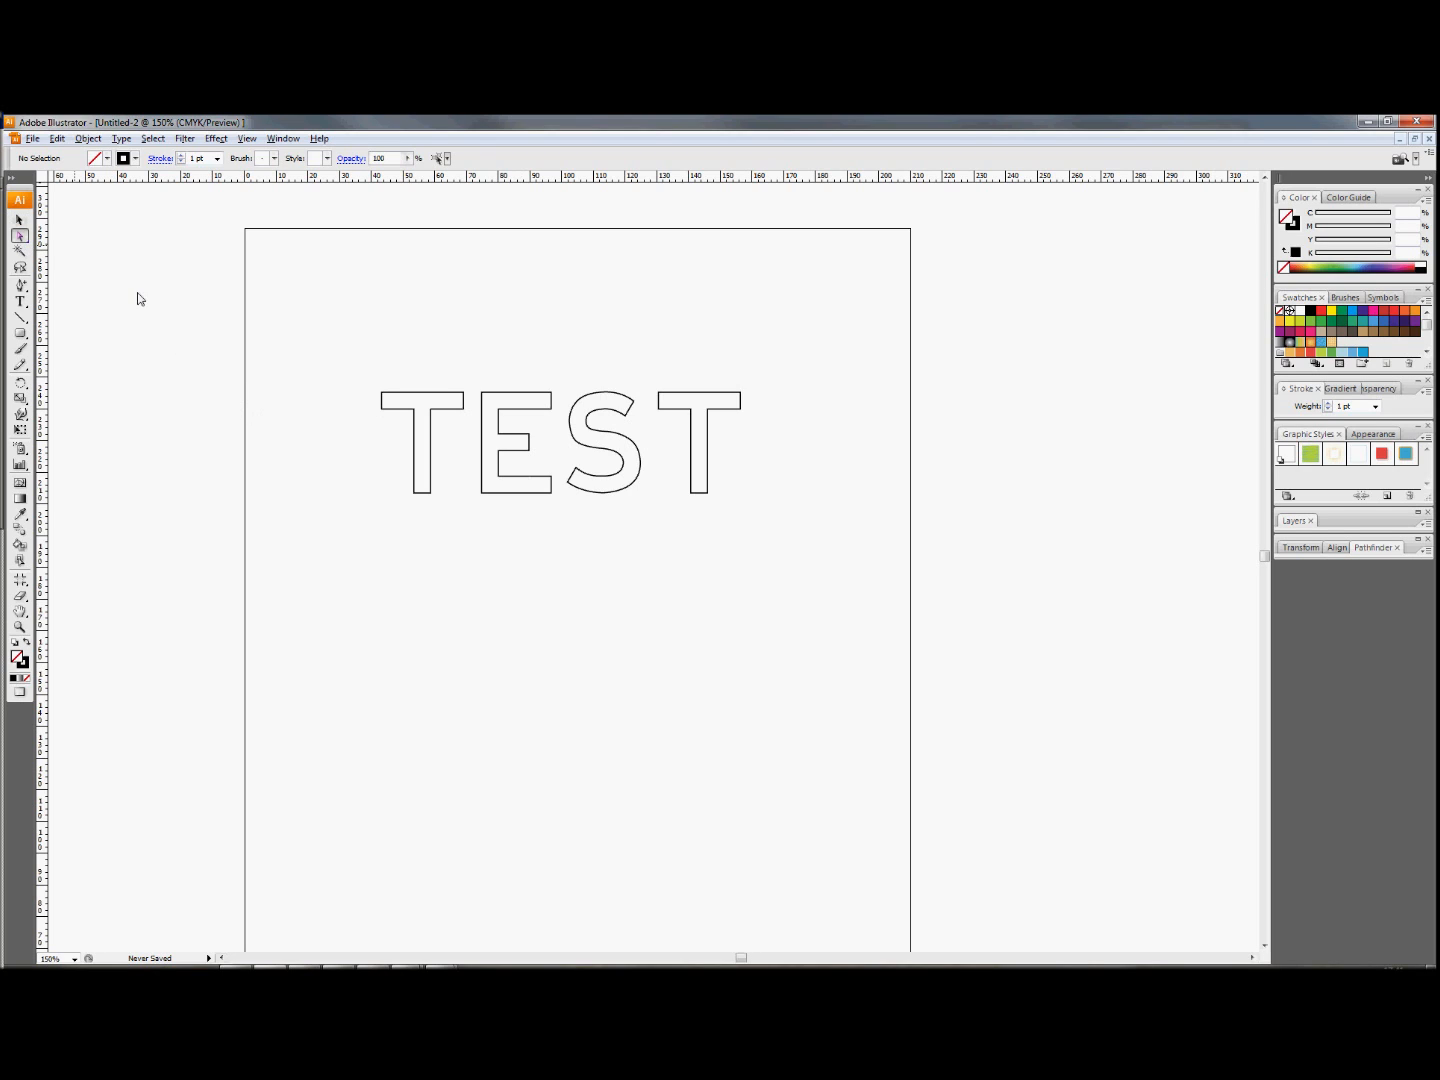
{"action": "left_click", "coordinate": [520, 481]}
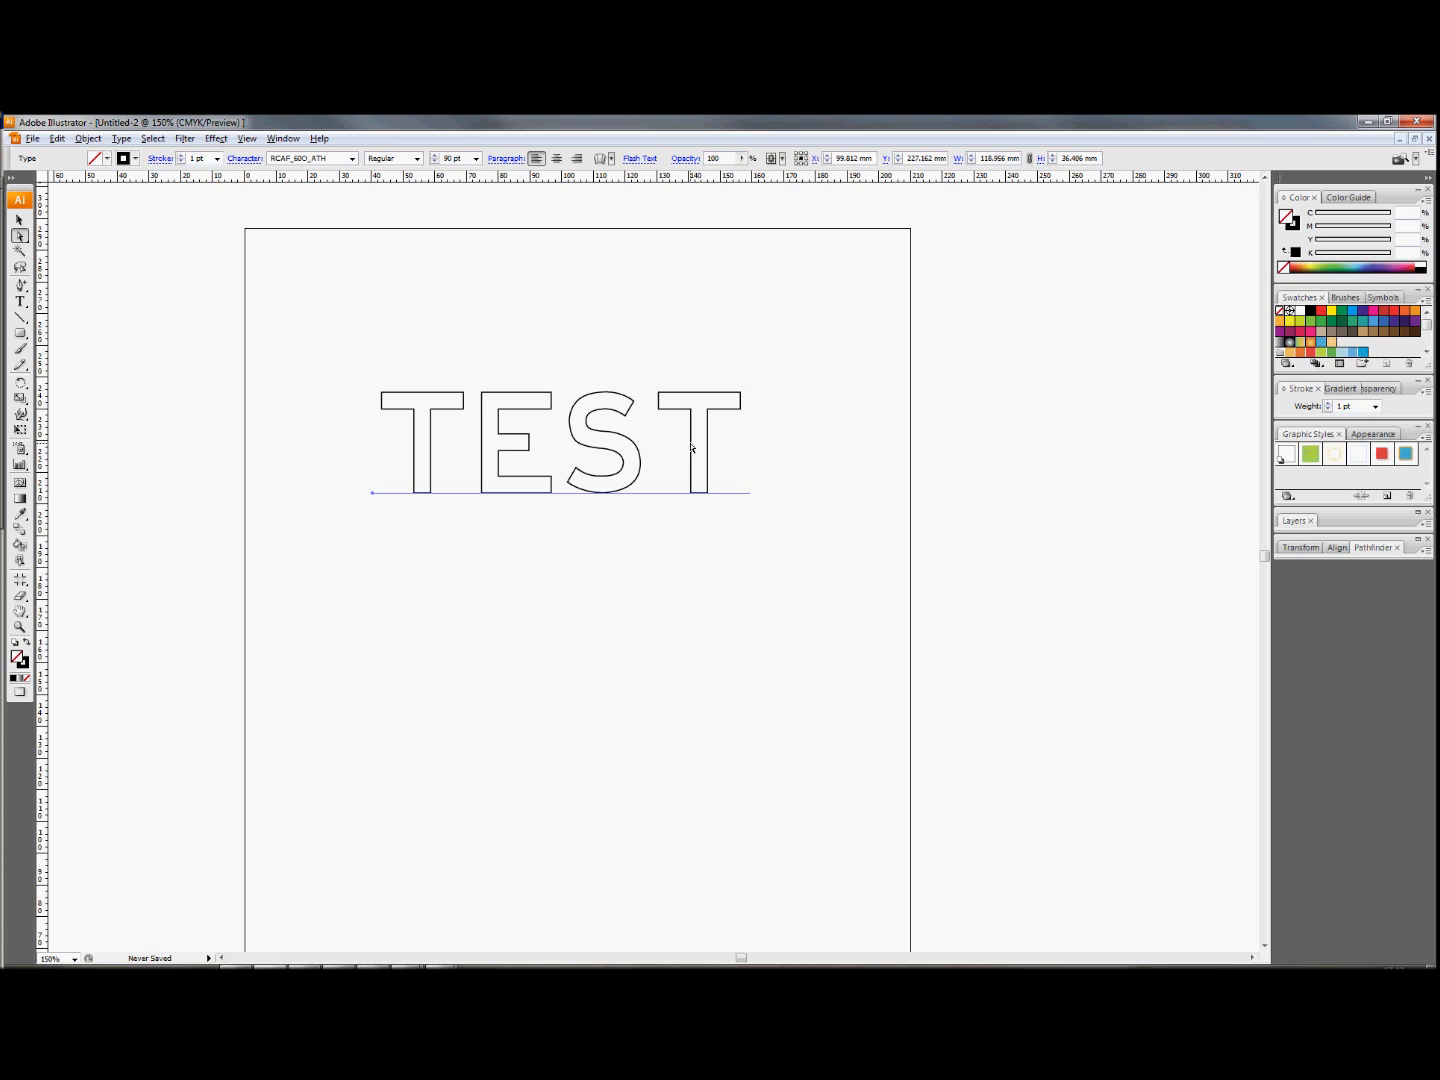
{"action": "left_click", "coordinate": [19, 219]}
{"action": "left_click", "coordinate": [342, 370]}
- Make a compound shape from the whole TEST text and expand it into paths
{"action": "left_click_drag", "start_coordinate": [329, 356], "coordinate": [752, 552]}
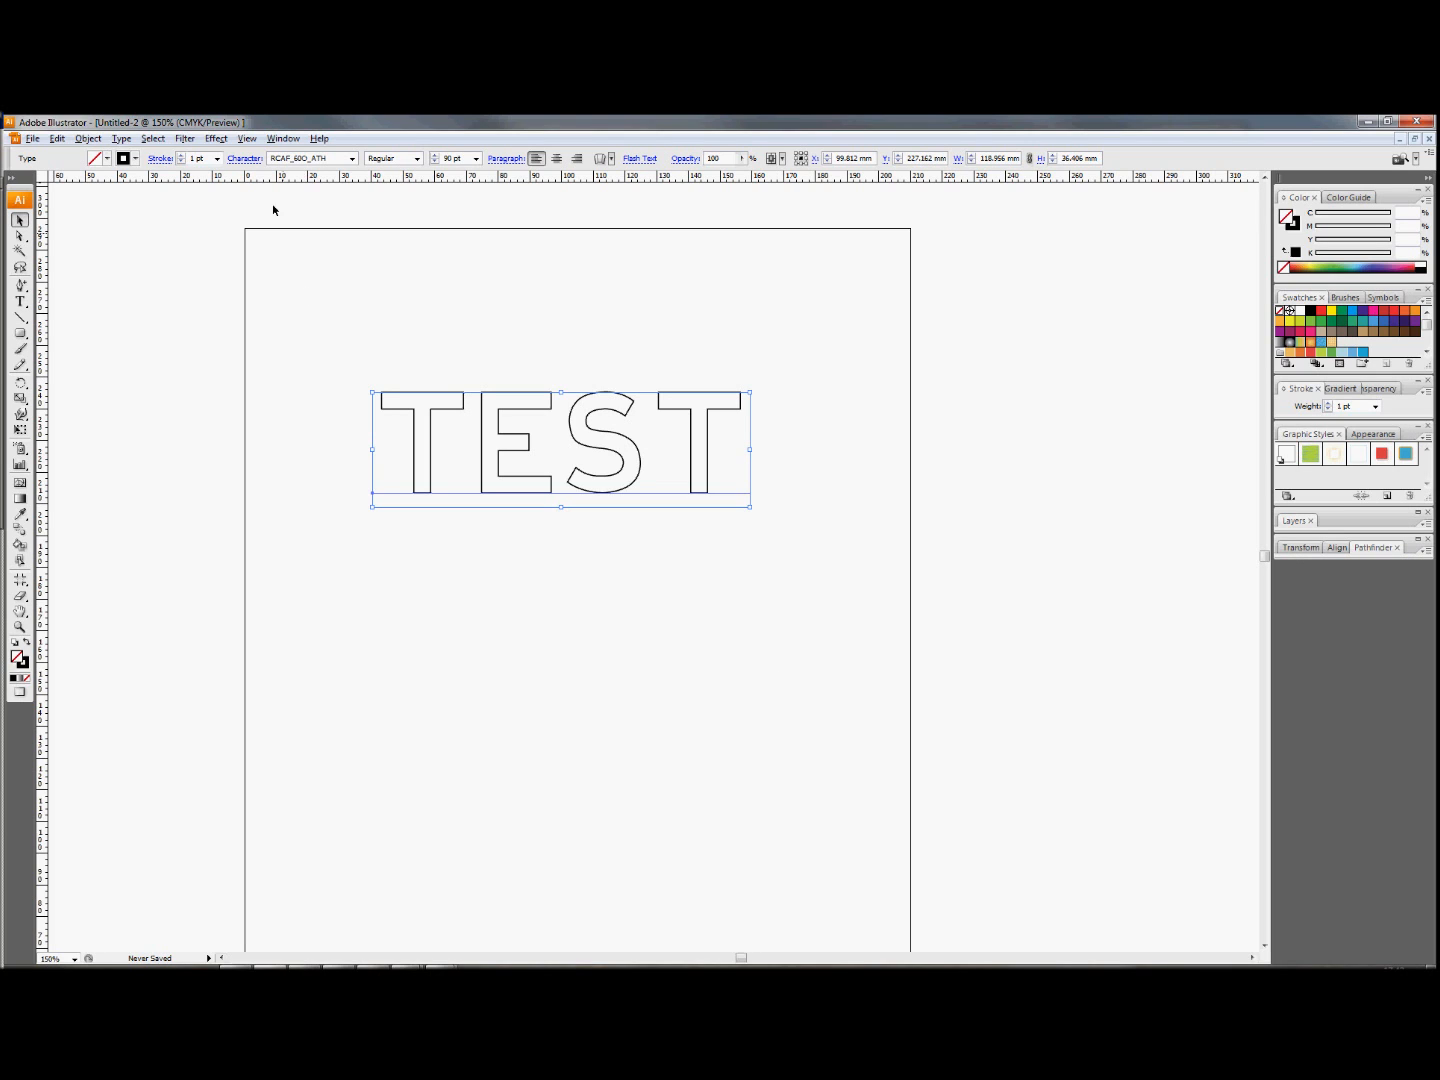
{"action": "left_click", "coordinate": [281, 139]}
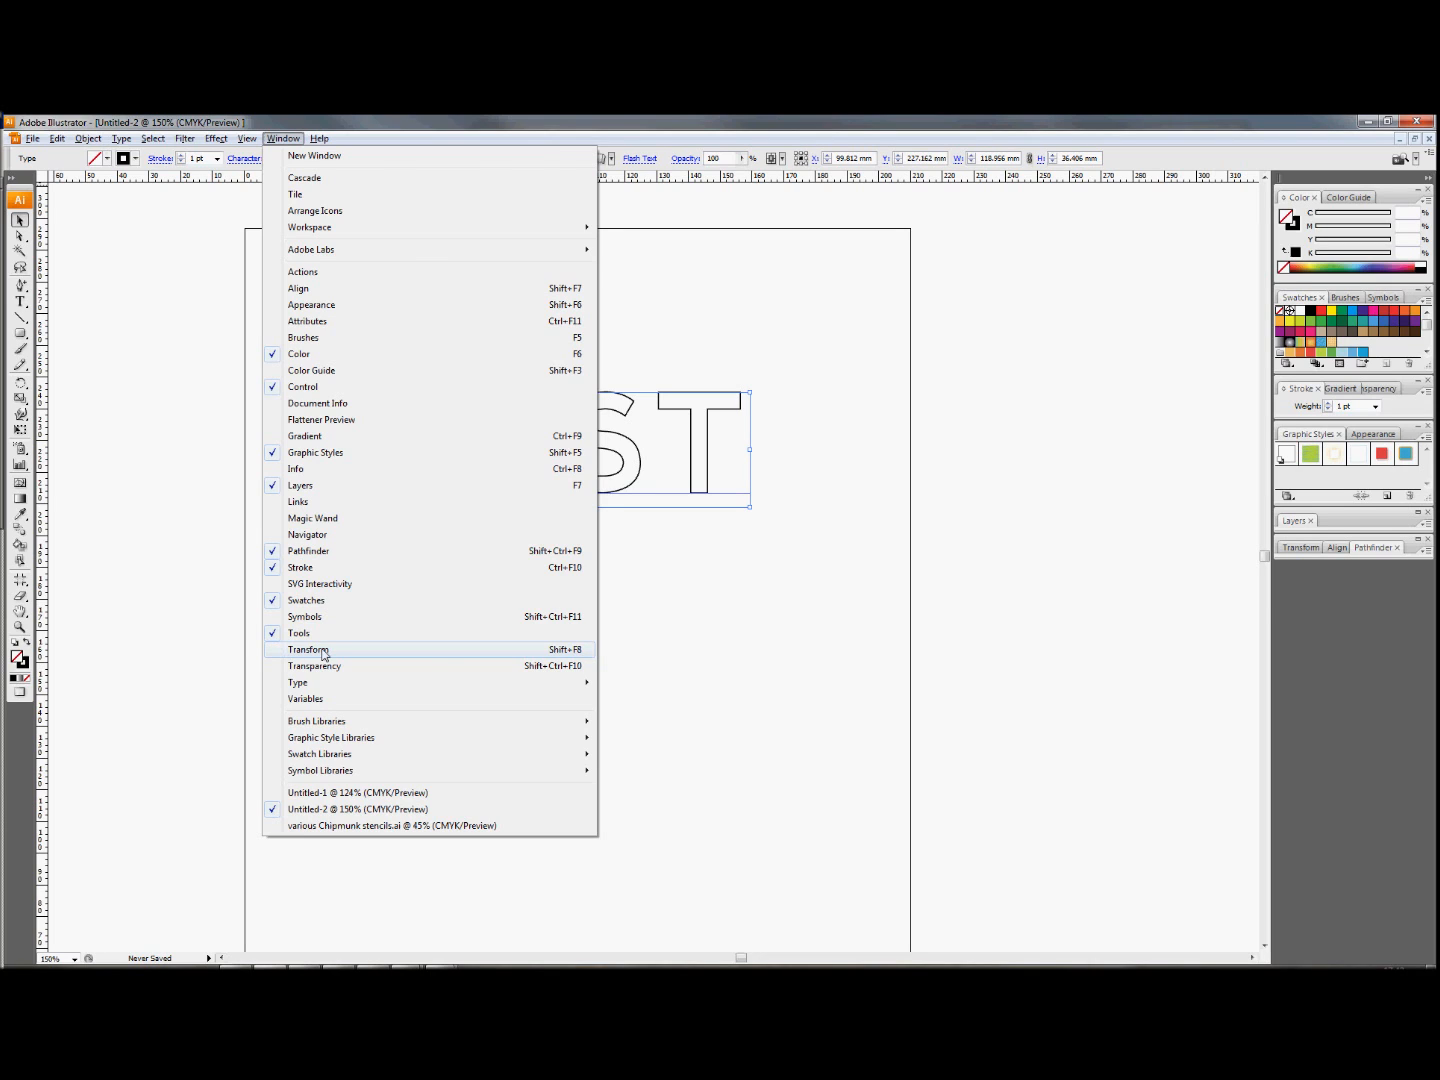
{"action": "left_click", "coordinate": [323, 653]}
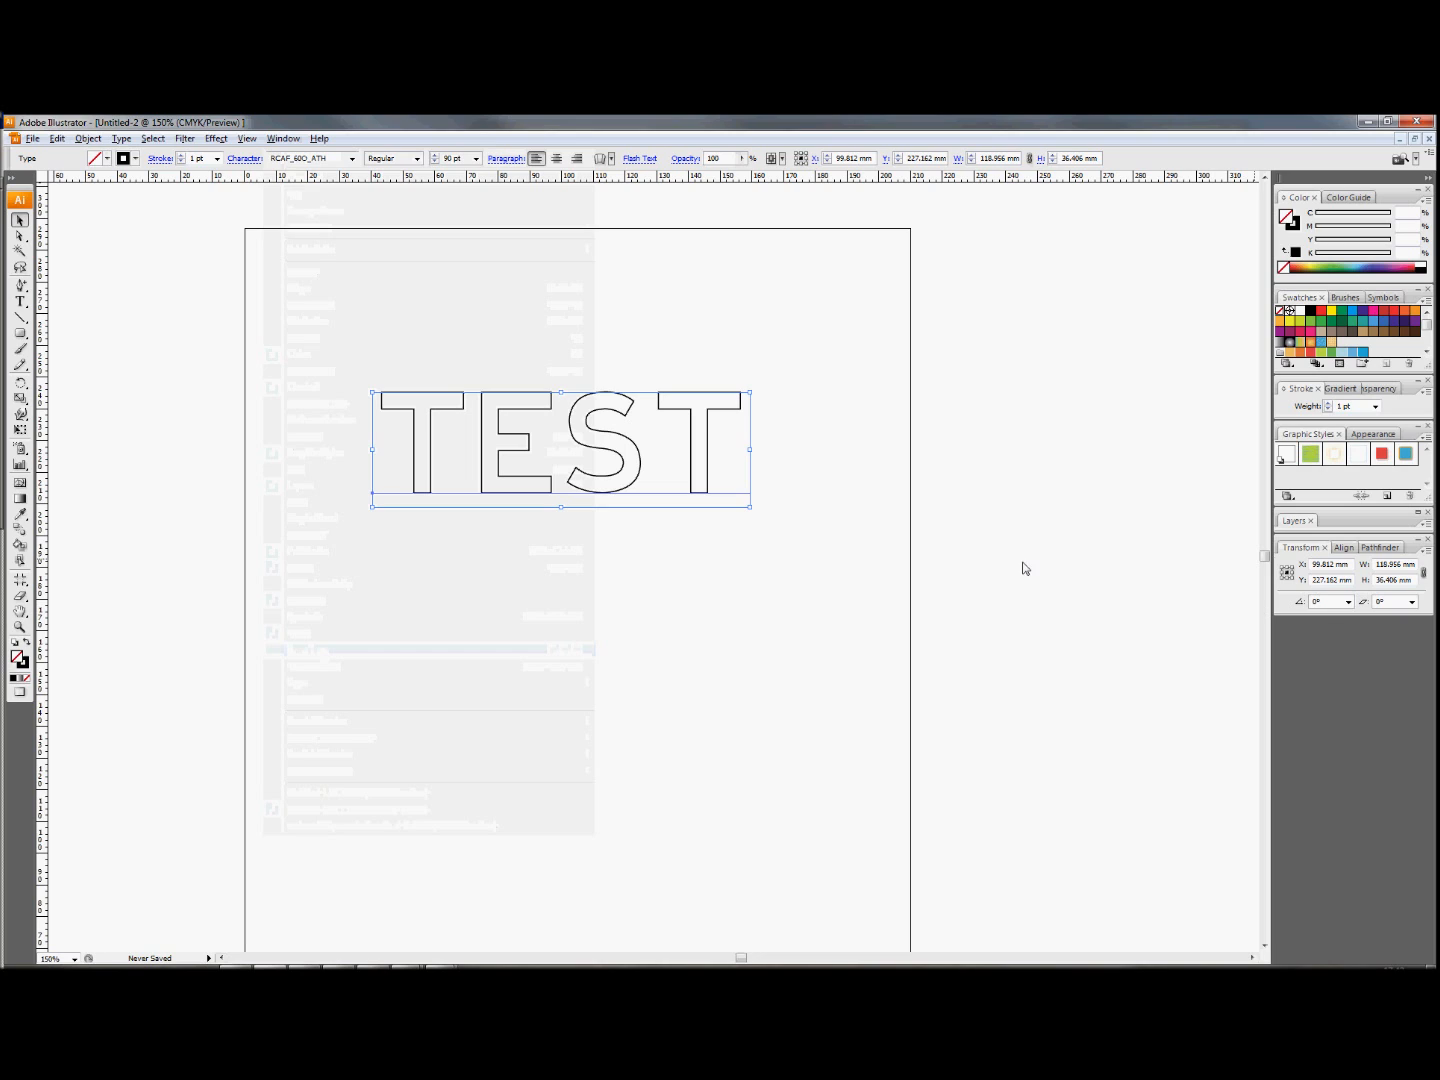
{"action": "left_click", "coordinate": [1378, 548]}
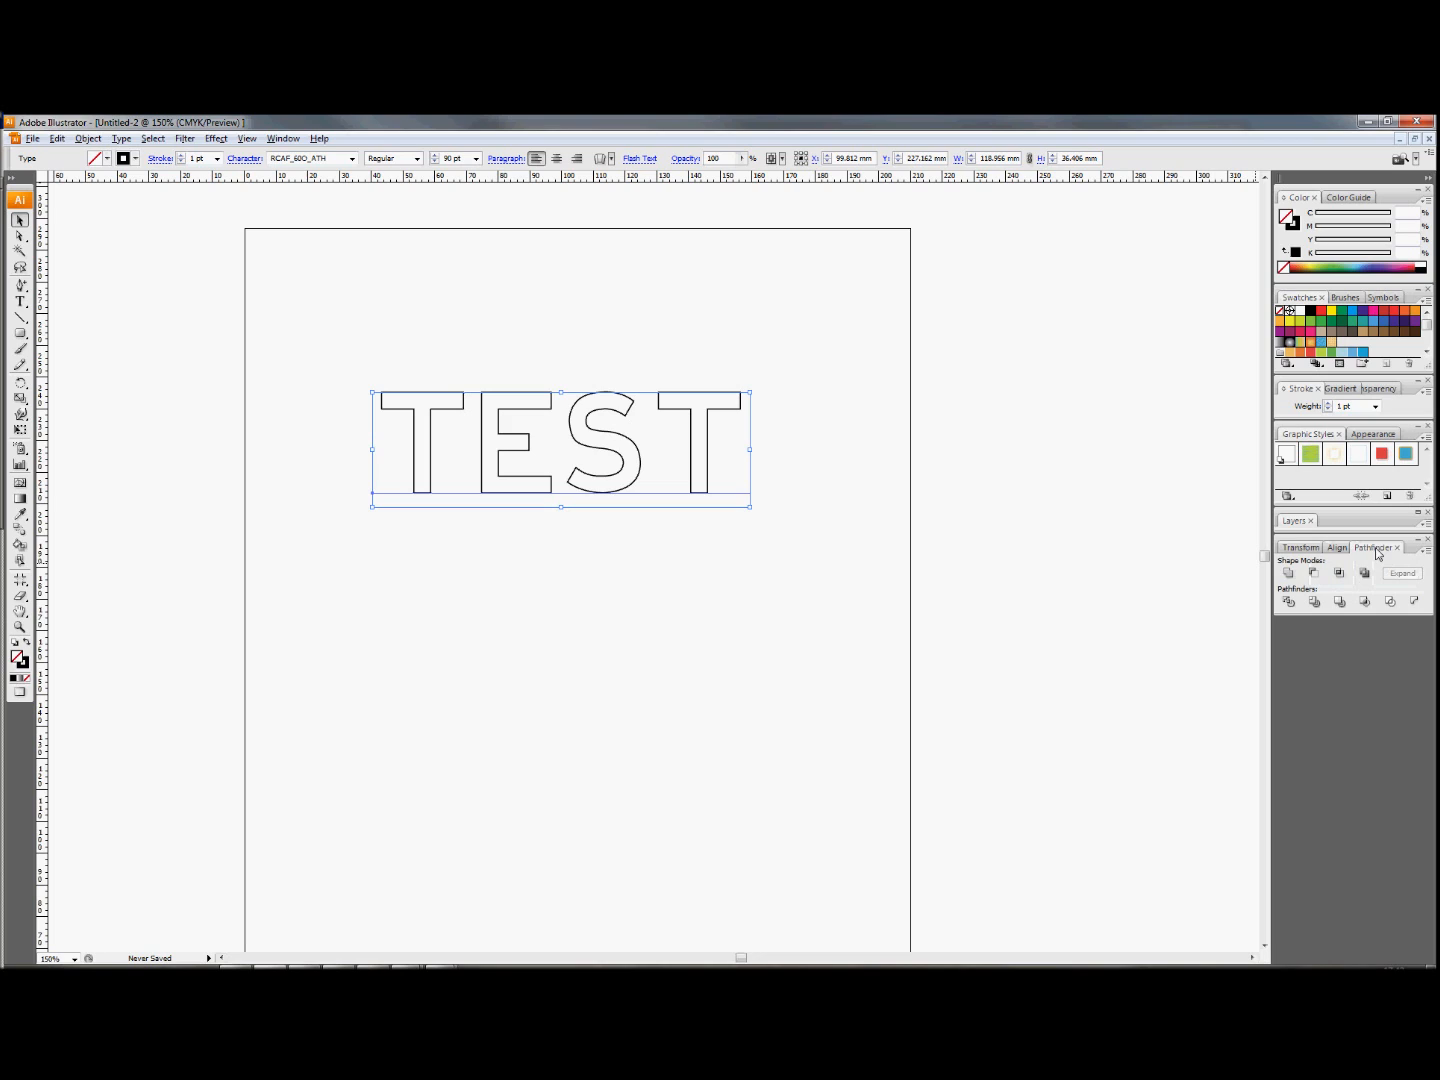
{"action": "left_click", "coordinate": [1425, 552]}
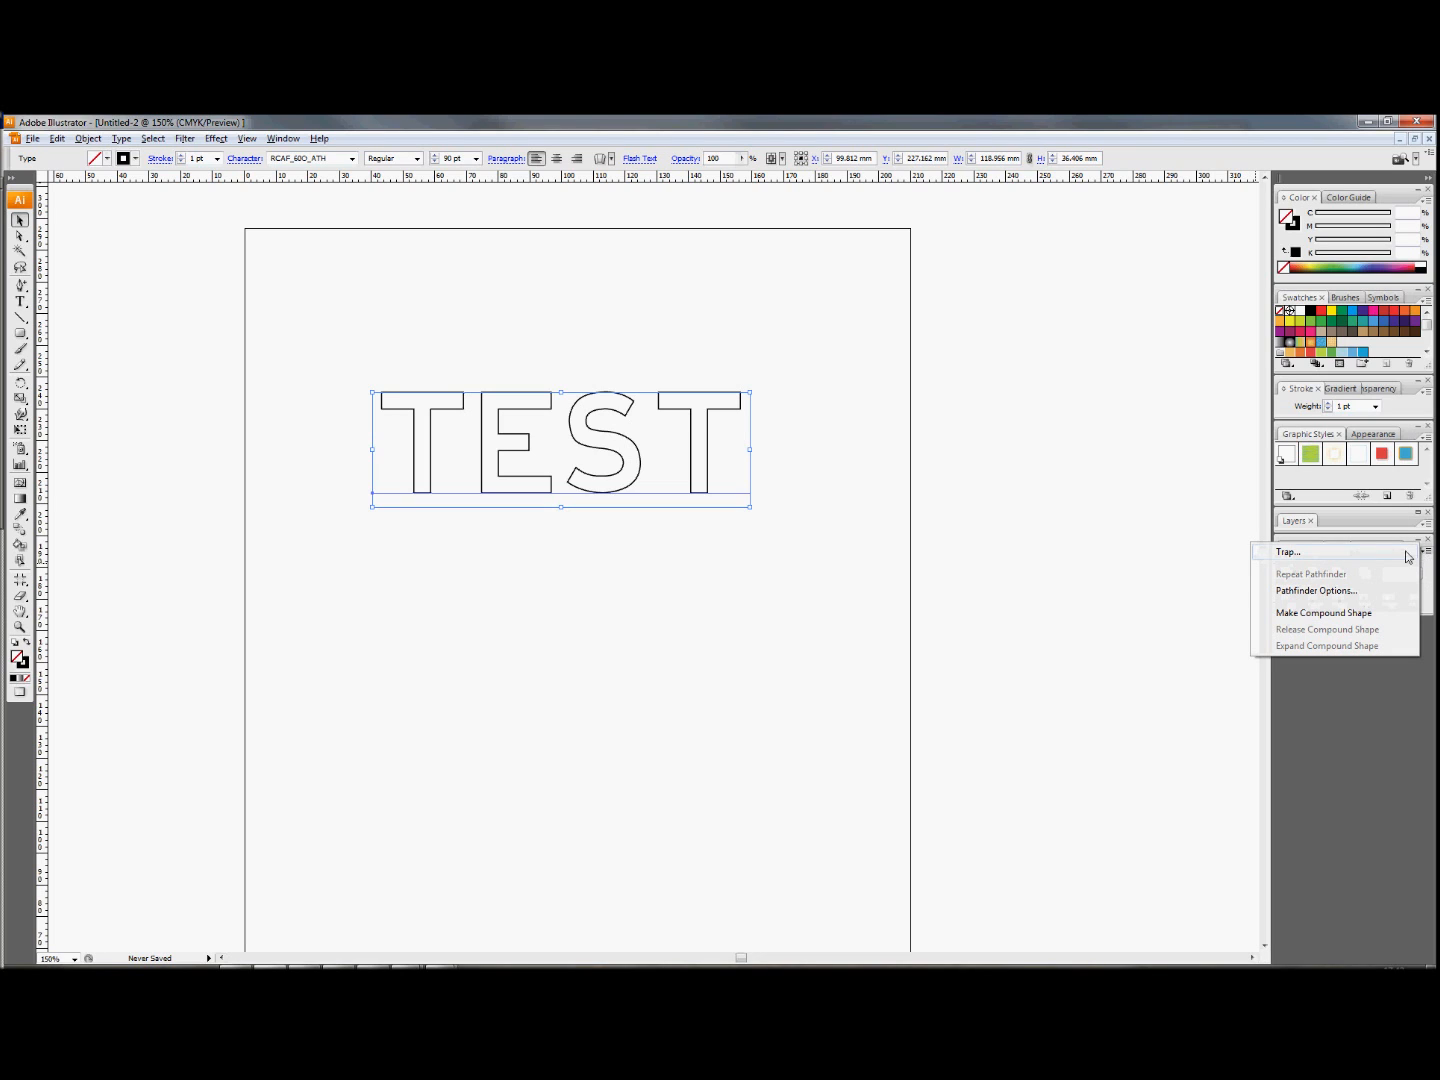
{"action": "left_click", "coordinate": [1332, 613]}
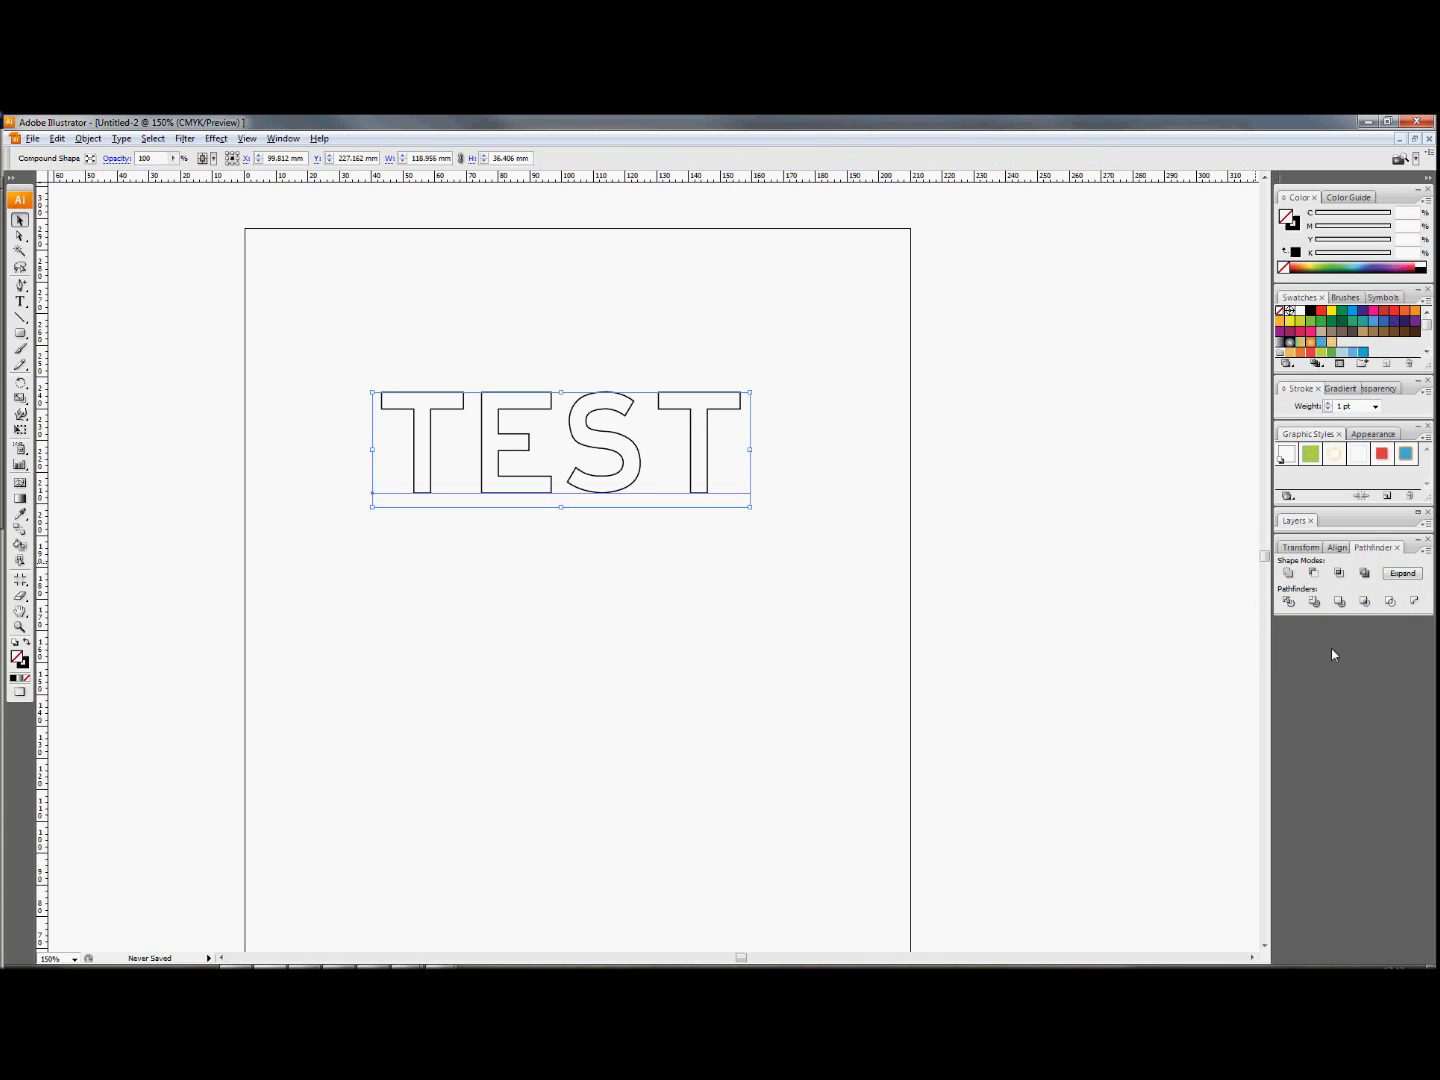
{"action": "left_click", "coordinate": [1425, 552]}
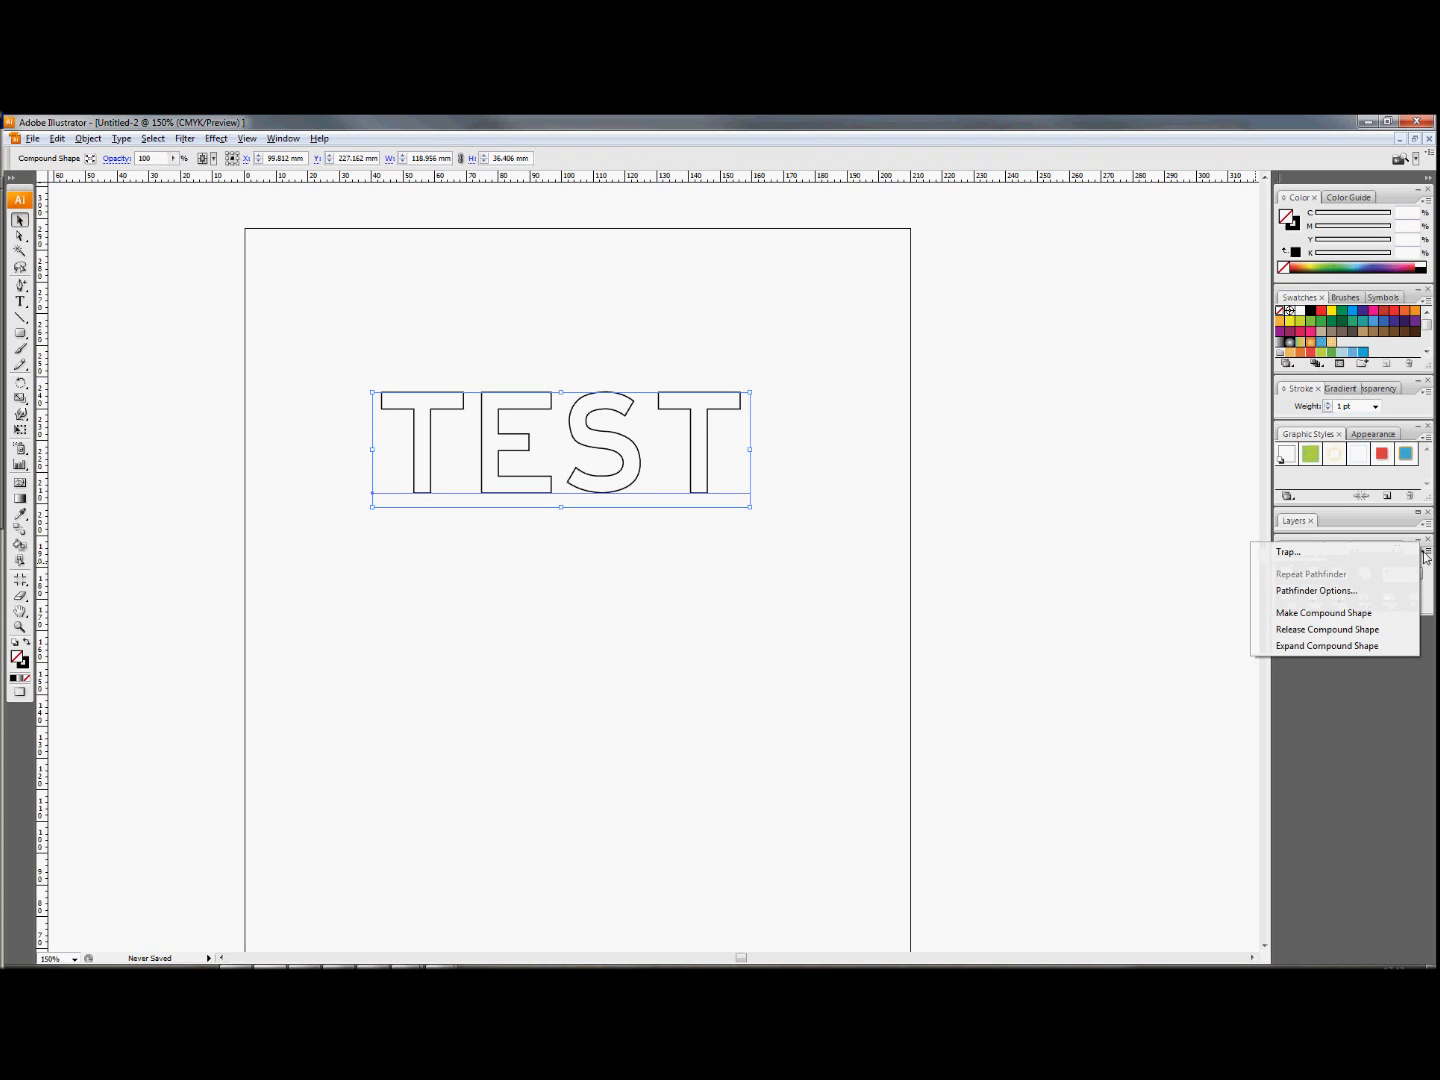
{"action": "left_click", "coordinate": [1327, 646]}
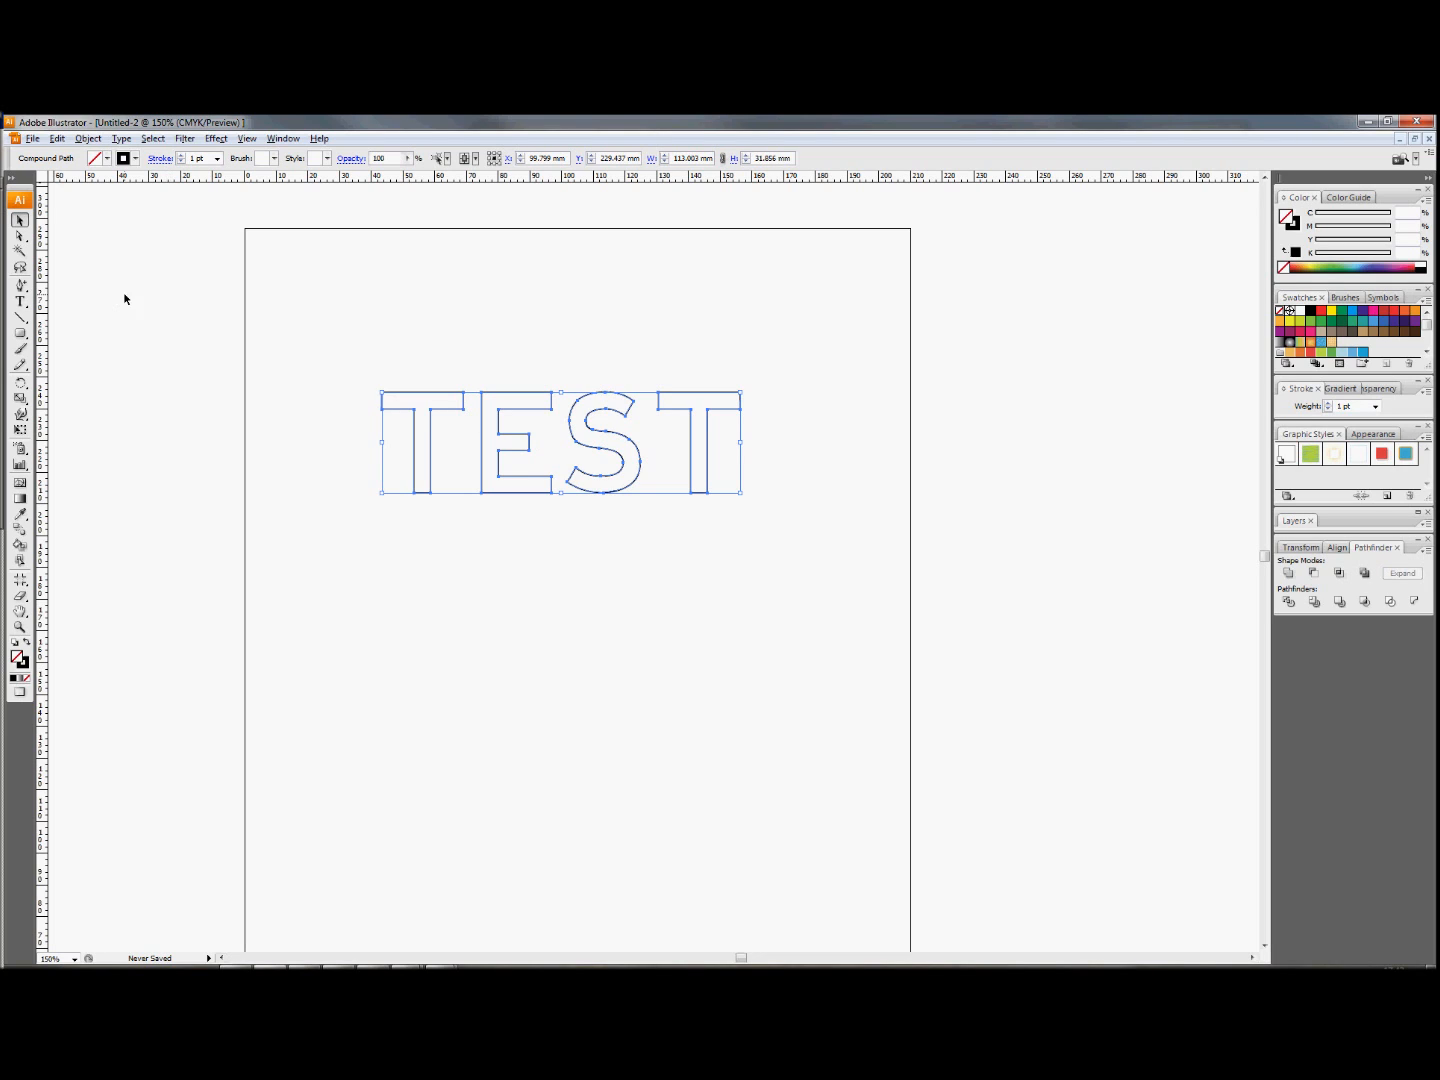
- Check the T, E, S and T letters one by one with the Direct Selection tool as separate paths with editable anchor points
{"action": "left_click", "coordinate": [21, 237]}
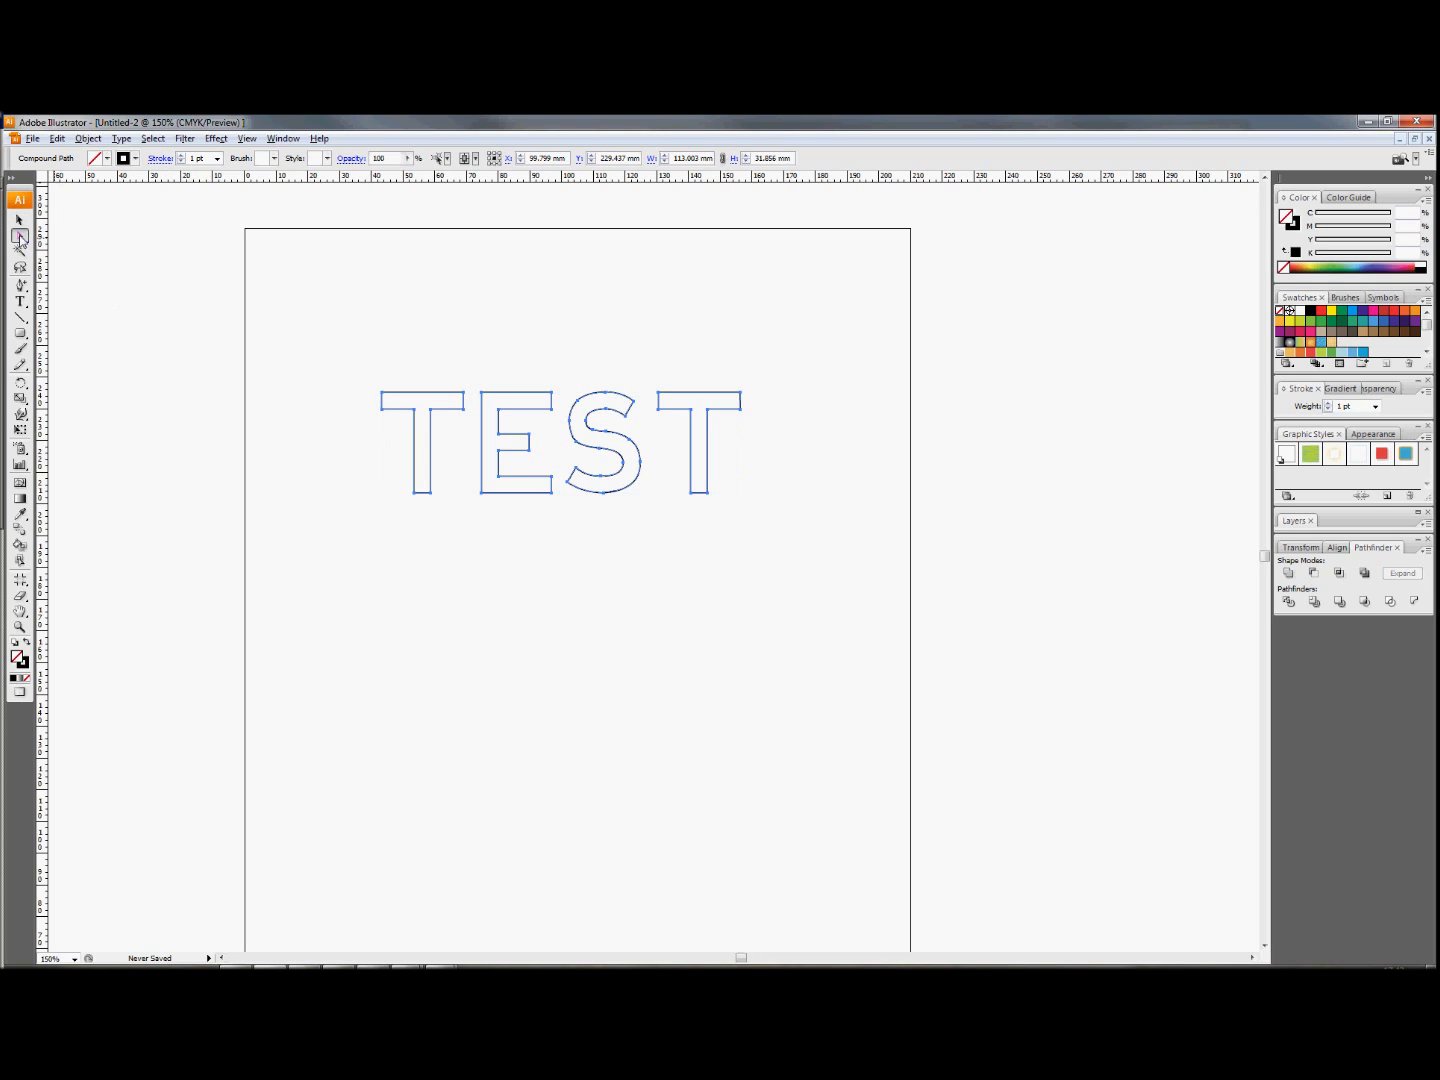
{"action": "left_click", "coordinate": [383, 411]}
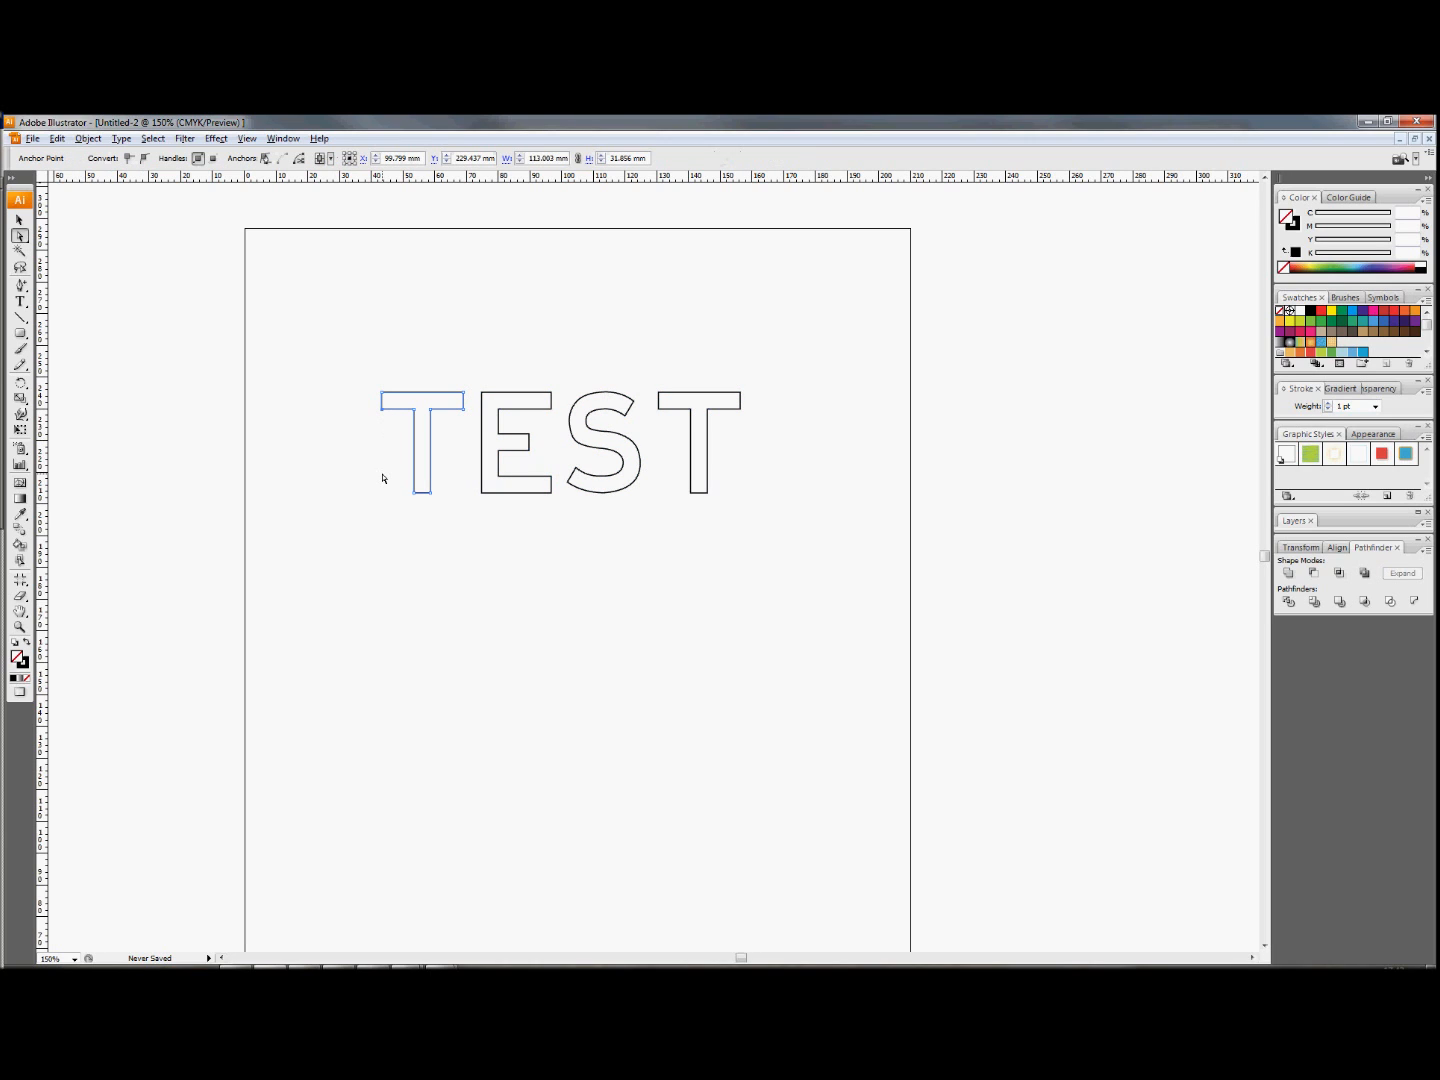
{"action": "left_click", "coordinate": [505, 452]}
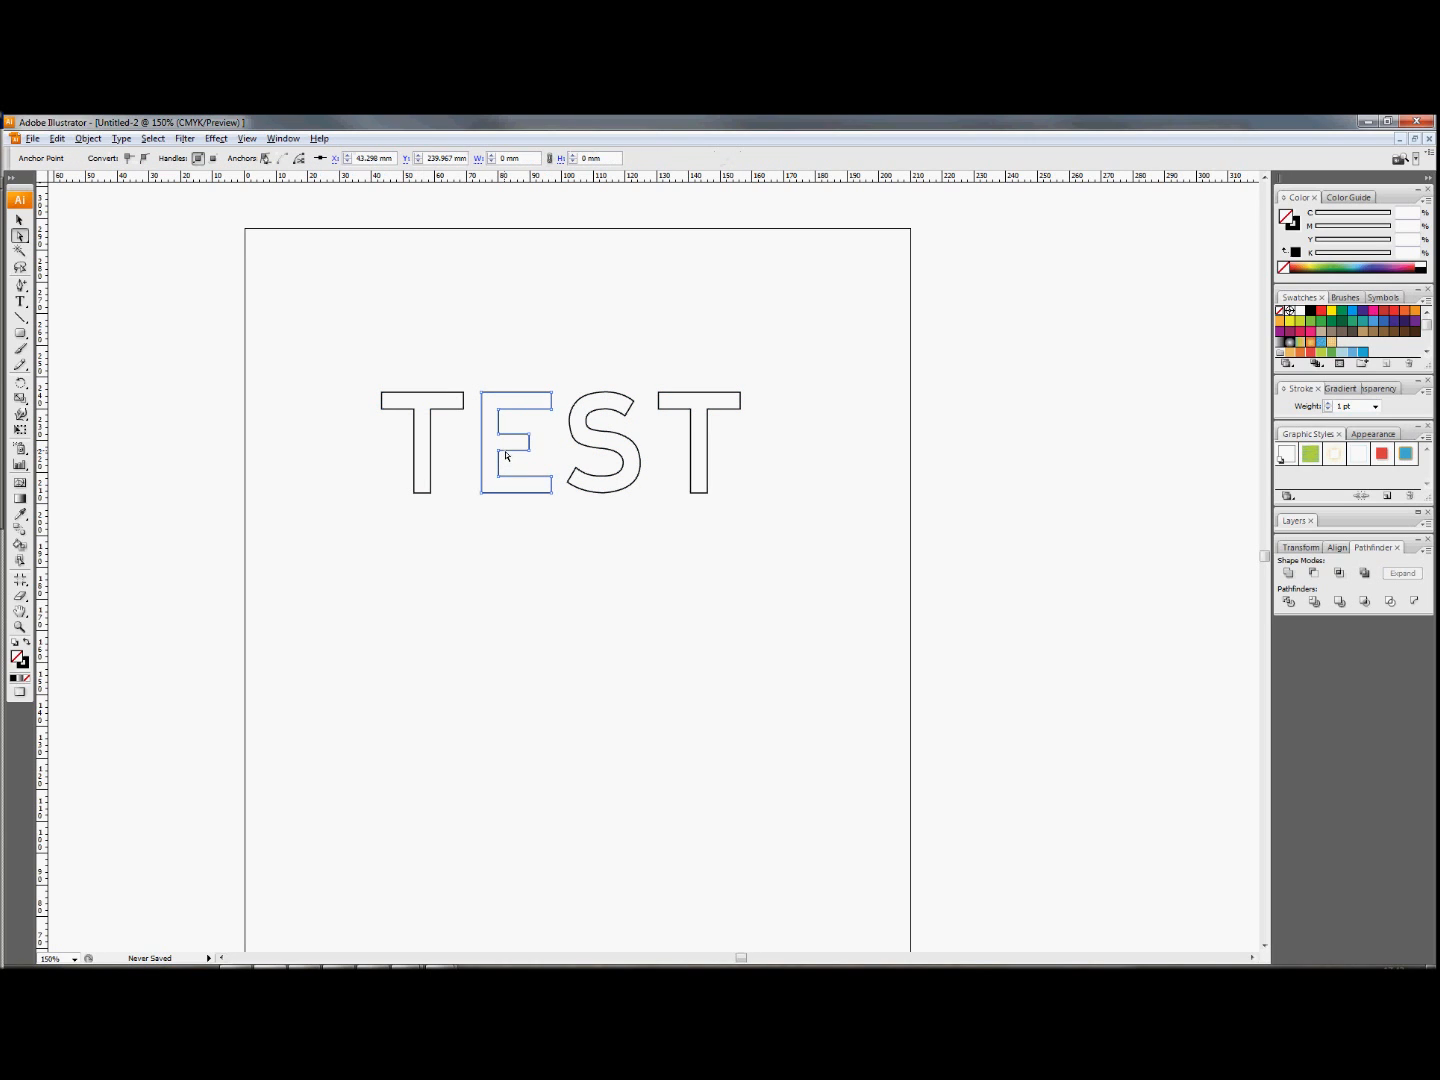
{"action": "left_click", "coordinate": [616, 457]}
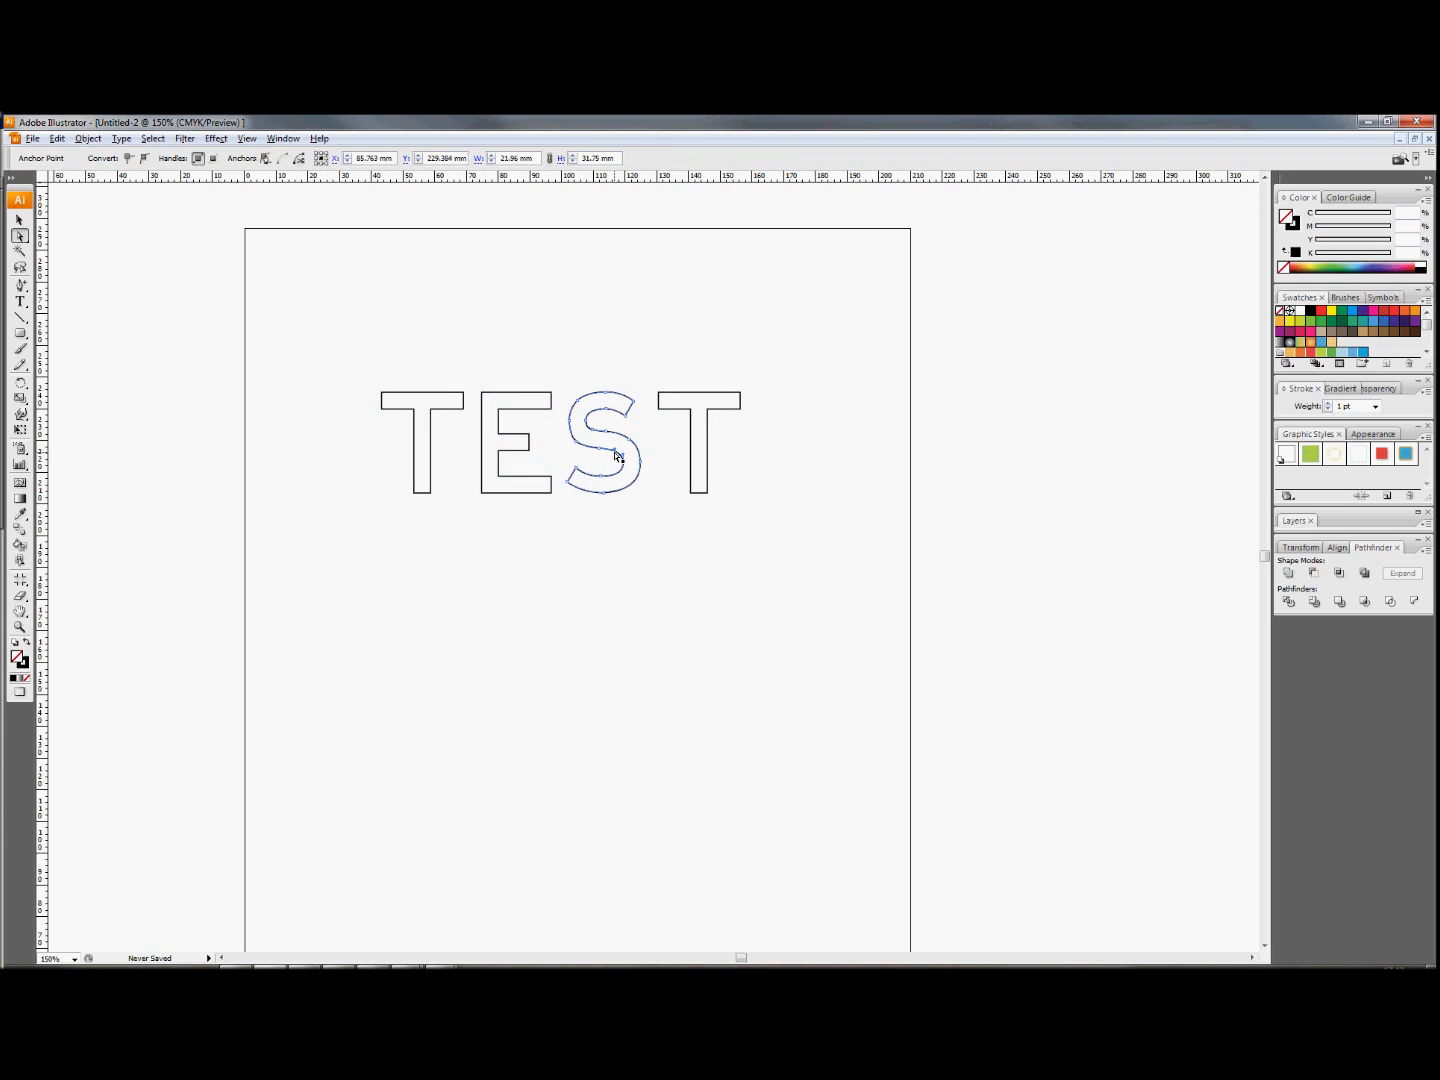
{"action": "left_click", "coordinate": [691, 454]}
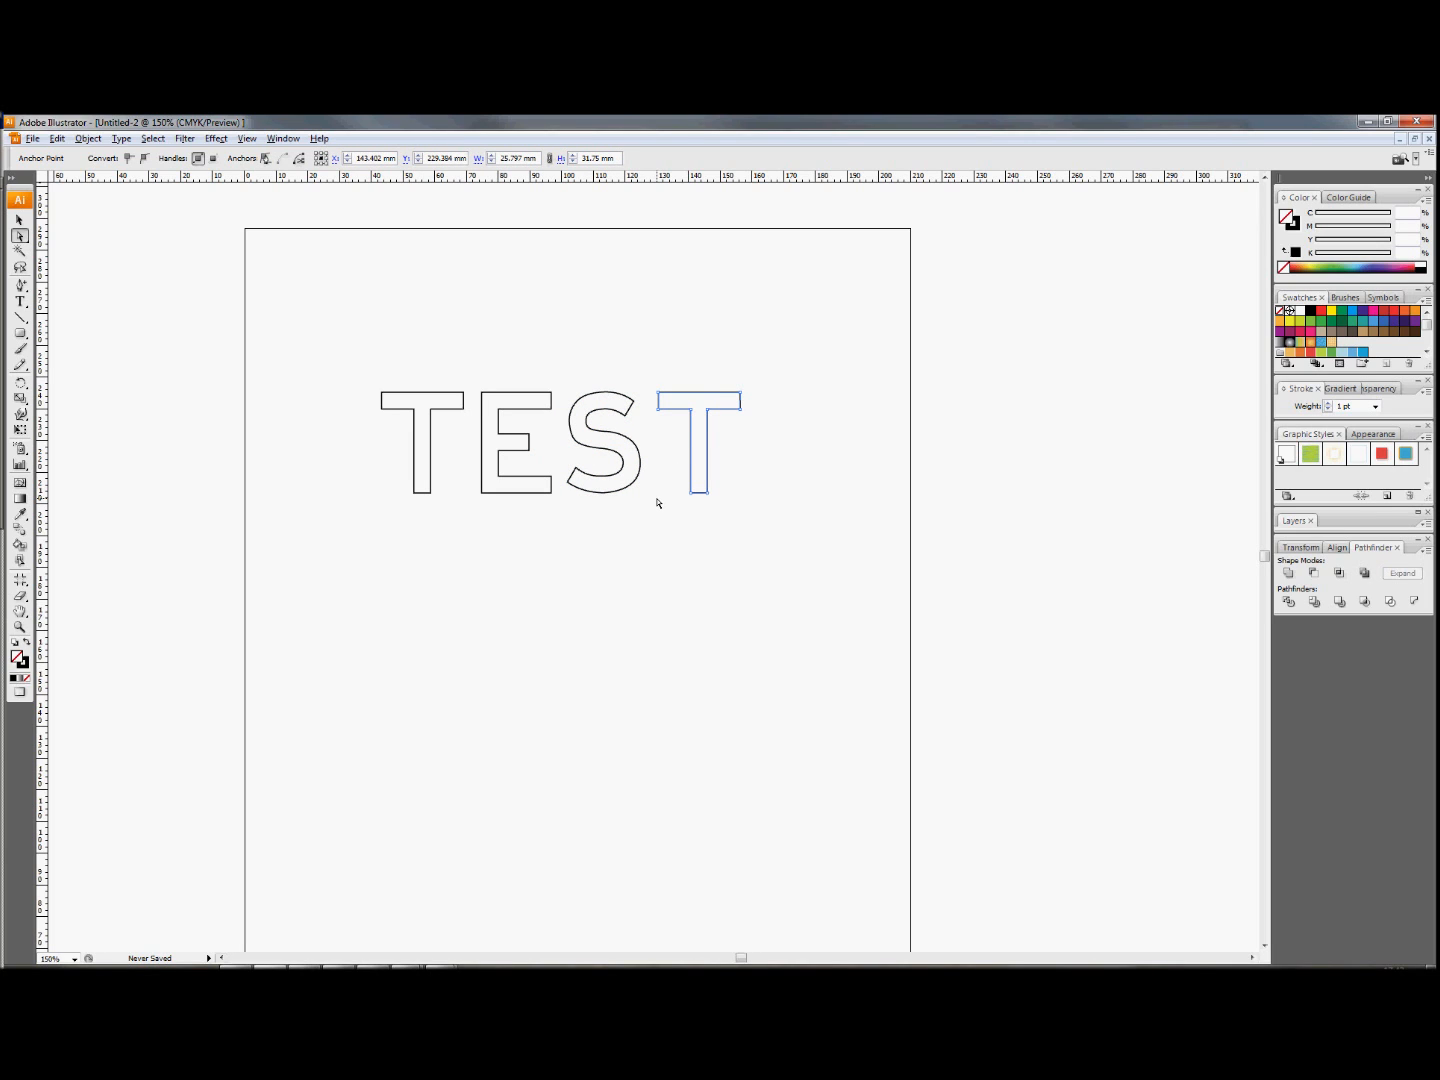
- Lower the middle arm of the E by about 3 mm by moving its corner anchor points straight down
{"action": "scroll", "coordinate": [560, 444], "scroll_direction": "up", "scroll_amount": 1}
{"action": "scroll", "coordinate": [560, 443], "scroll_direction": "up", "scroll_amount": 3}
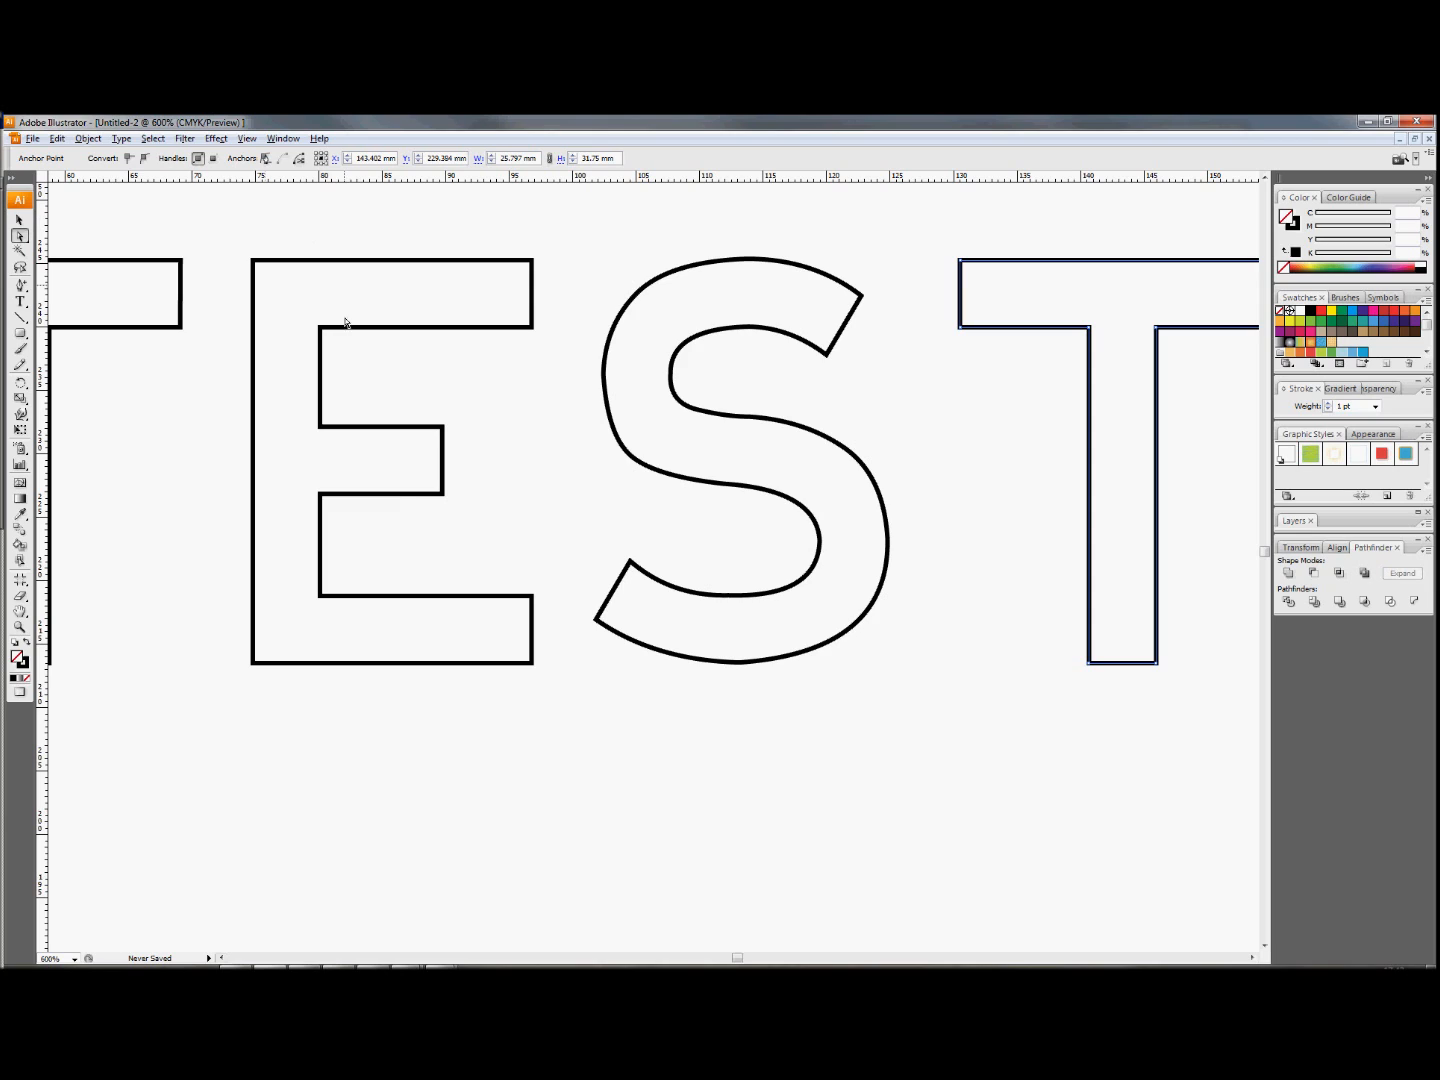
{"action": "left_click", "coordinate": [374, 430]}
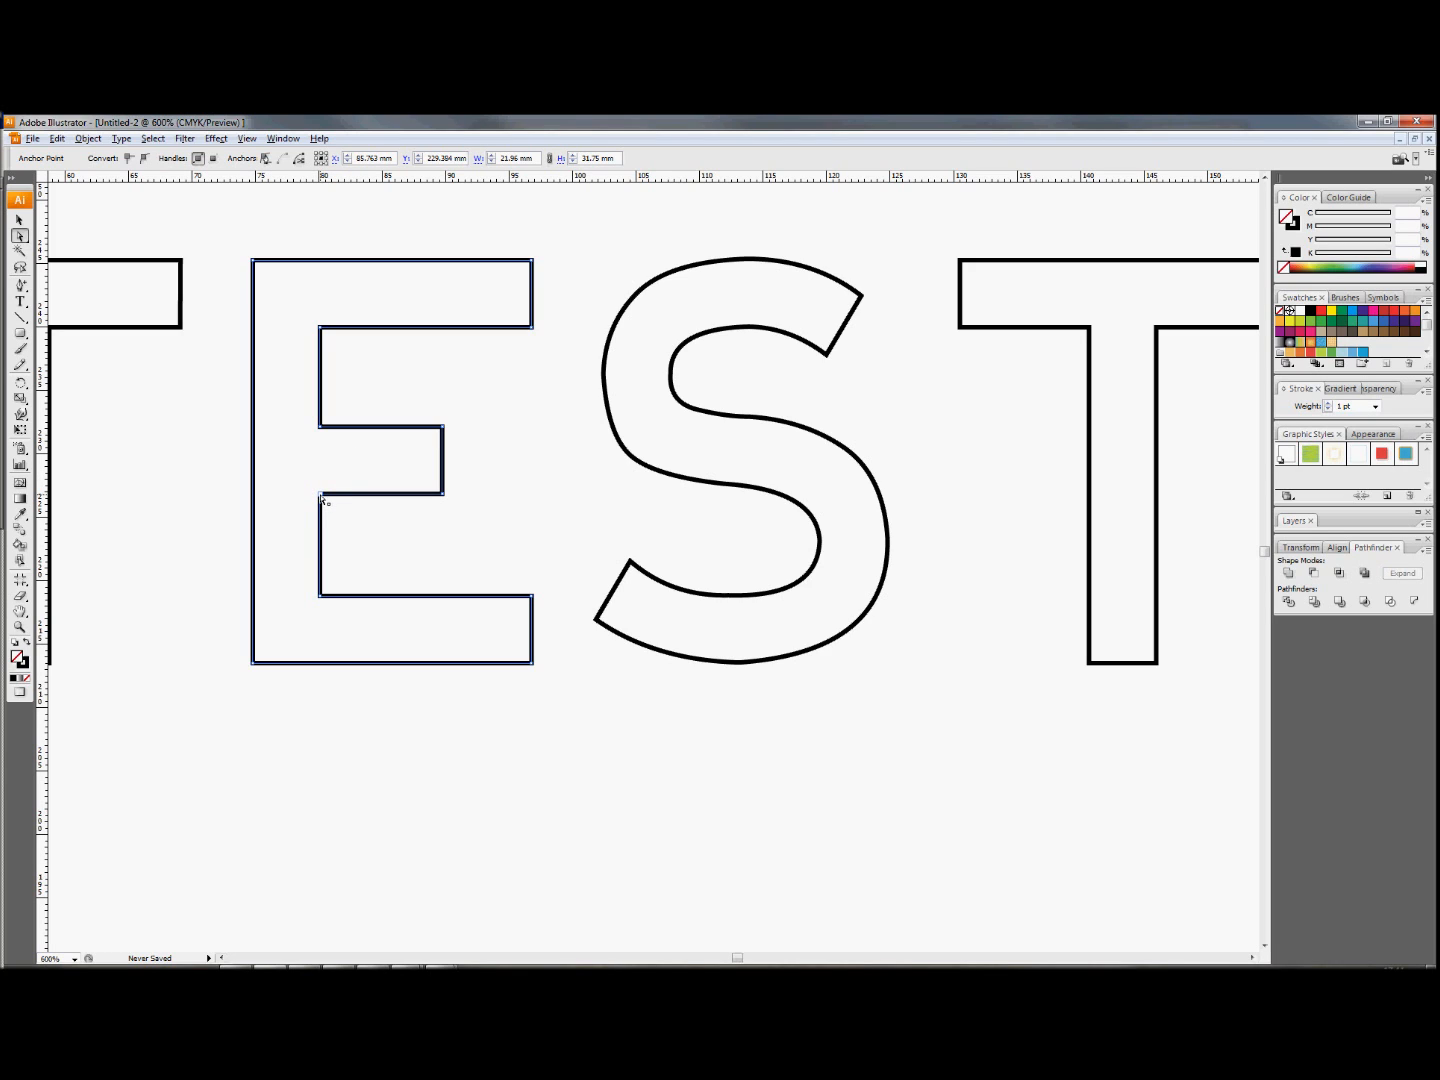
{"action": "mouse_move", "coordinate": [321, 496]}
{"action": "left_mouse_down"}
{"action": "mouse_move", "coordinate": [347, 516]}
{"action": "mouse_move", "coordinate": [295, 518]}
{"action": "mouse_move", "coordinate": [319, 507]}
{"action": "mouse_move", "coordinate": [319, 531]}
{"action": "left_mouse_up"}
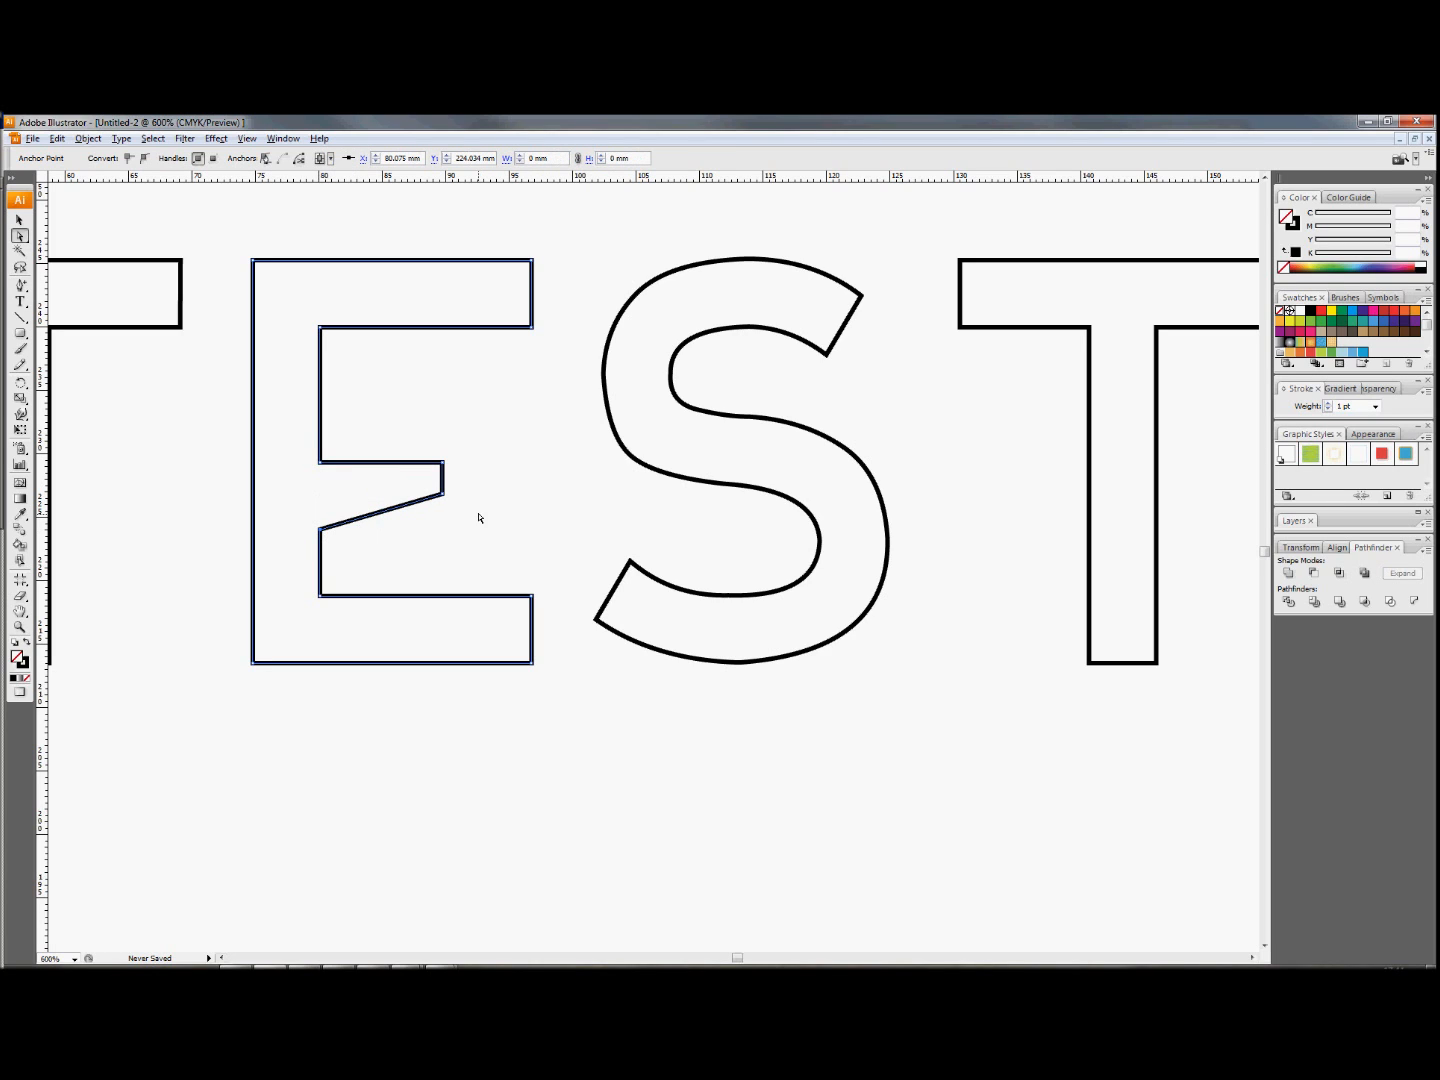
{"action": "mouse_move", "coordinate": [445, 497]}
{"action": "left_mouse_down"}
{"action": "mouse_move", "coordinate": [441, 517]}
{"action": "mouse_move", "coordinate": [443, 495]}
{"action": "left_mouse_up"}
{"action": "left_click", "coordinate": [446, 498]}
{"action": "left_click", "coordinate": [443, 465]}
{"action": "left_click", "coordinate": [320, 530]}
{"action": "left_click_drag", "start_coordinate": [443, 494], "coordinate": [444, 530]}
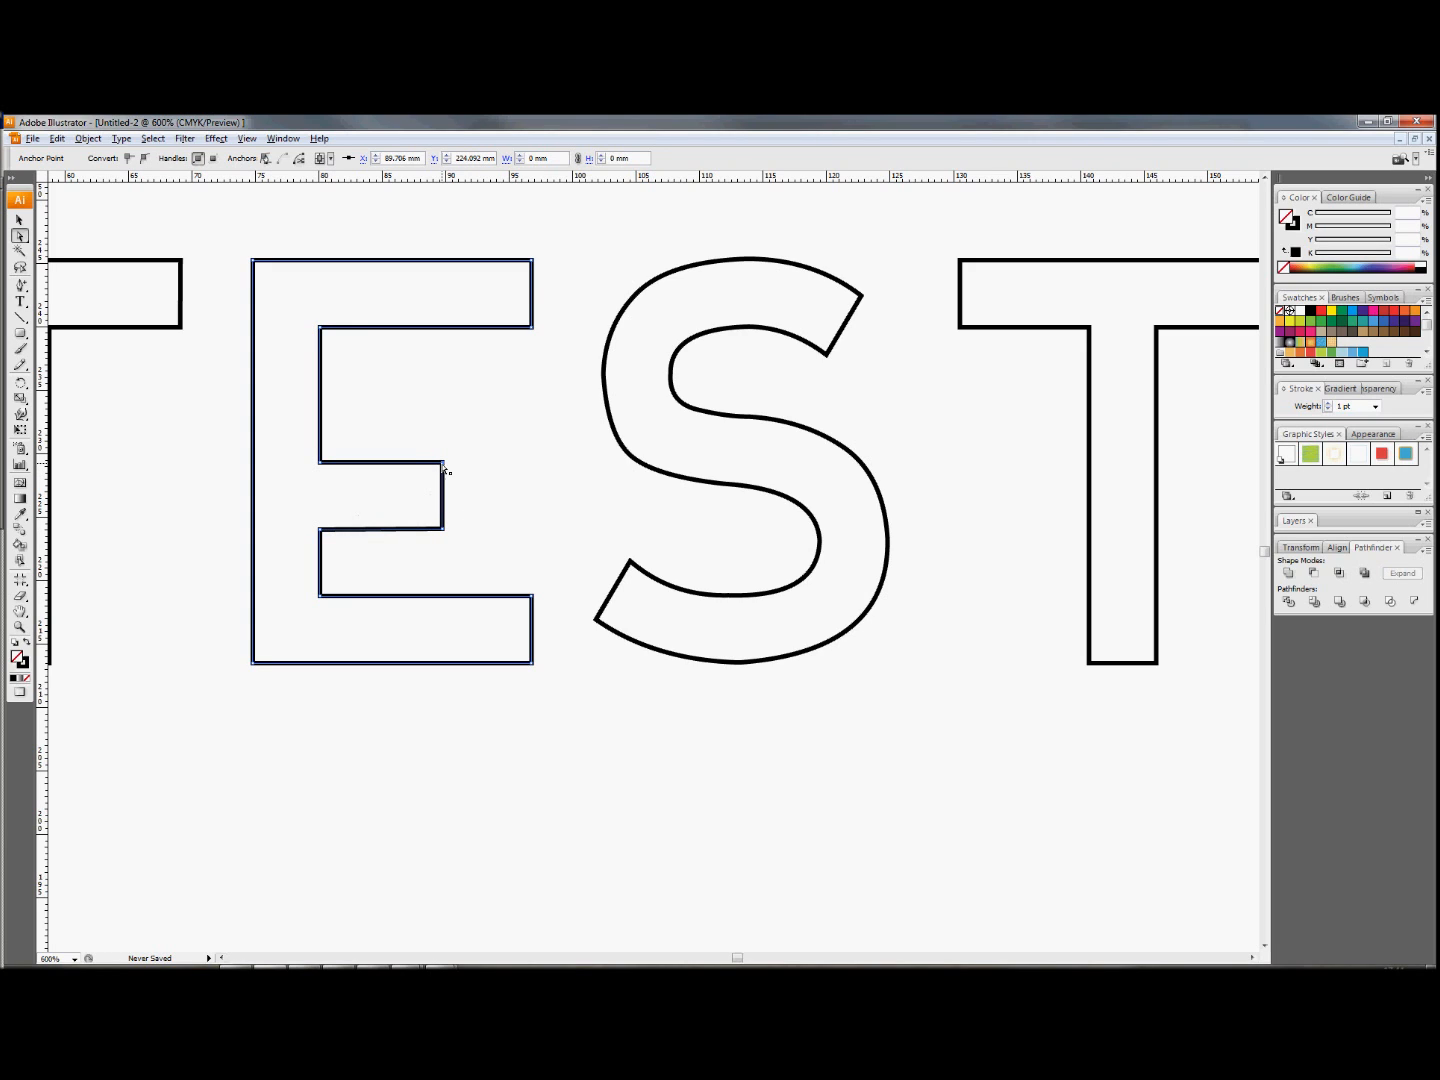
- Thin the E's middle arm by moving its upper edge down about 2 mm, and deselect the letter
{"action": "left_click", "coordinate": [321, 463]}
{"action": "left_click_drag", "start_coordinate": [320, 463], "coordinate": [321, 486]}
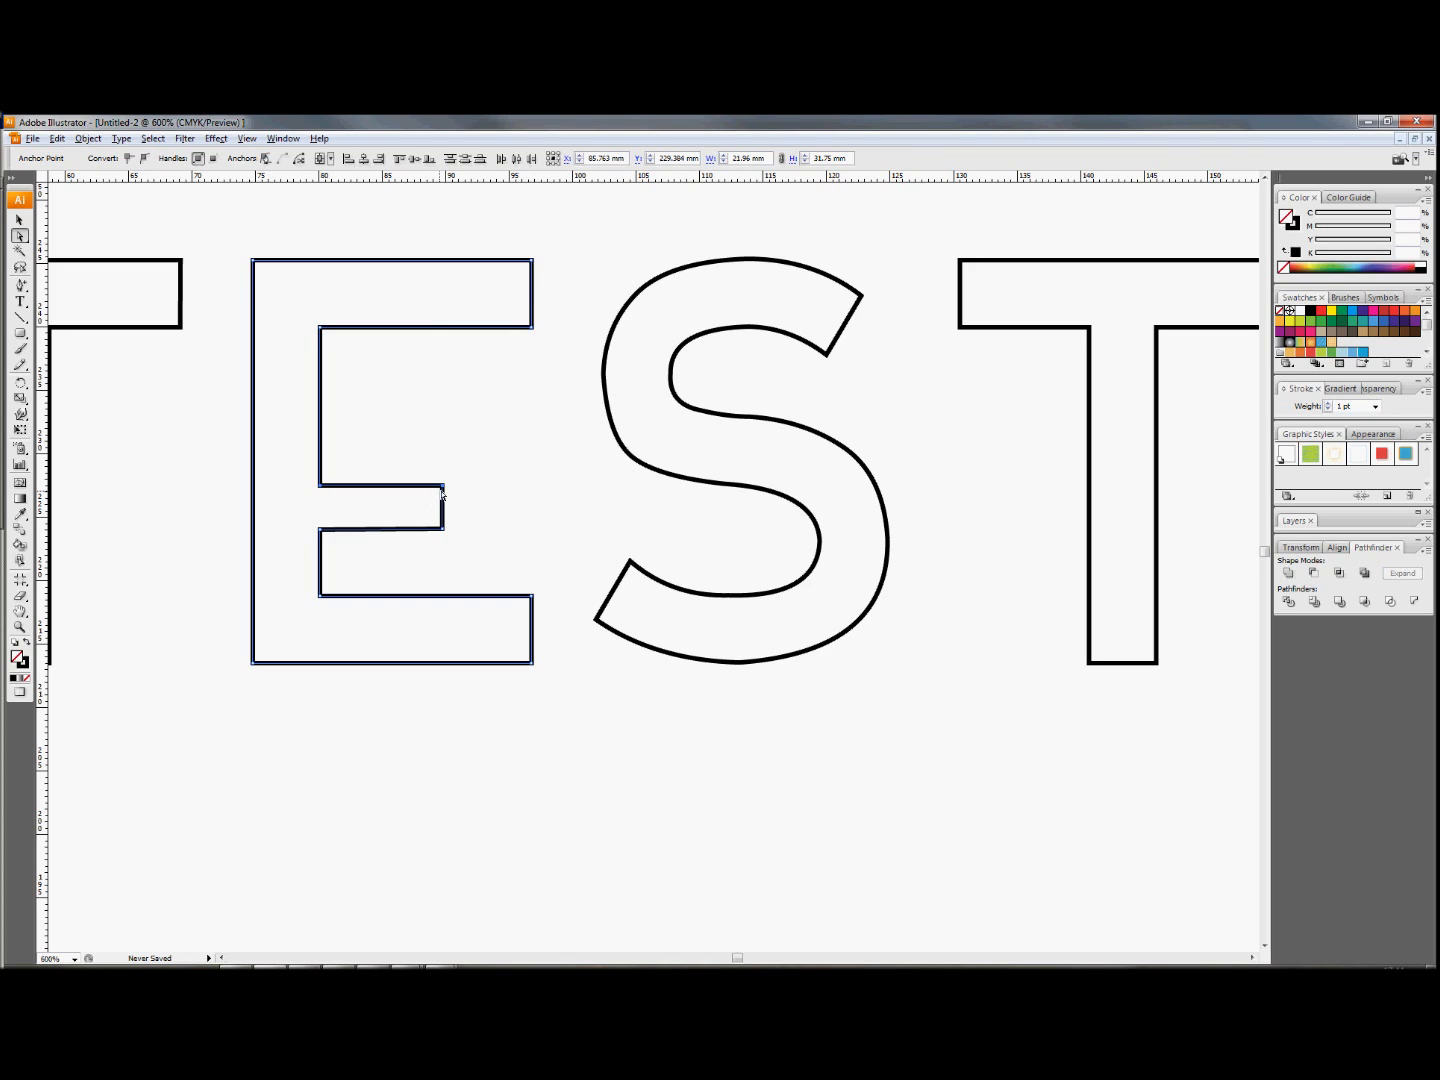
{"action": "left_click", "coordinate": [500, 509]}
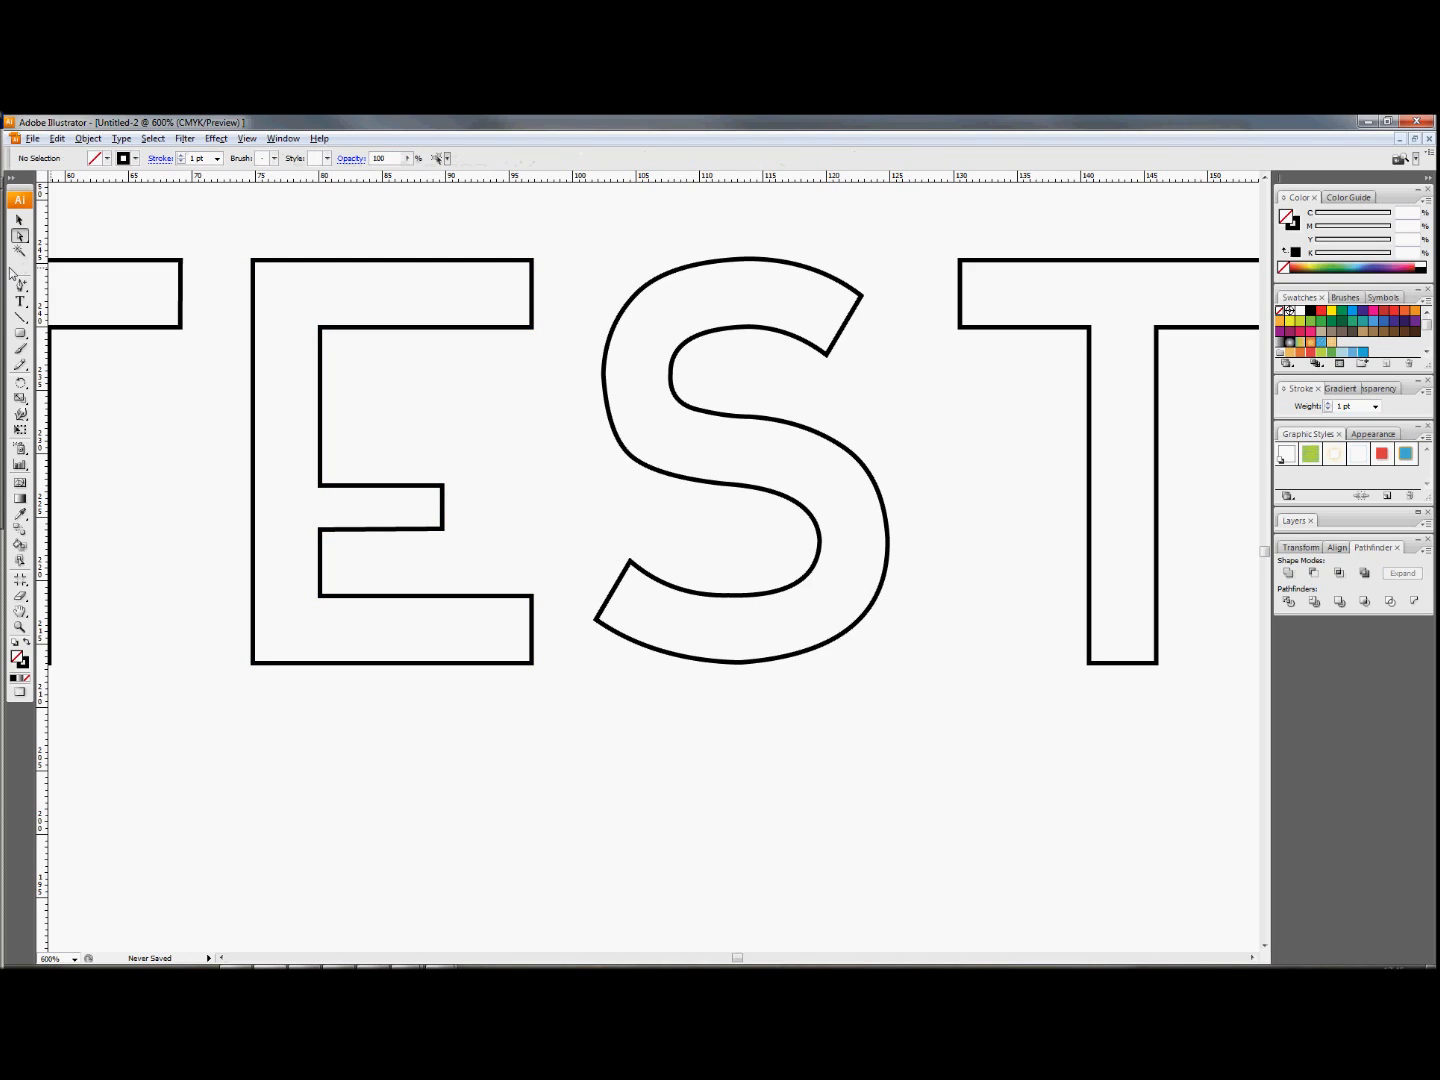
- Select both upper anchor points of the E's middle arm and raise that edge slightly, keeping it horizontal
{"action": "left_click", "coordinate": [442, 490]}
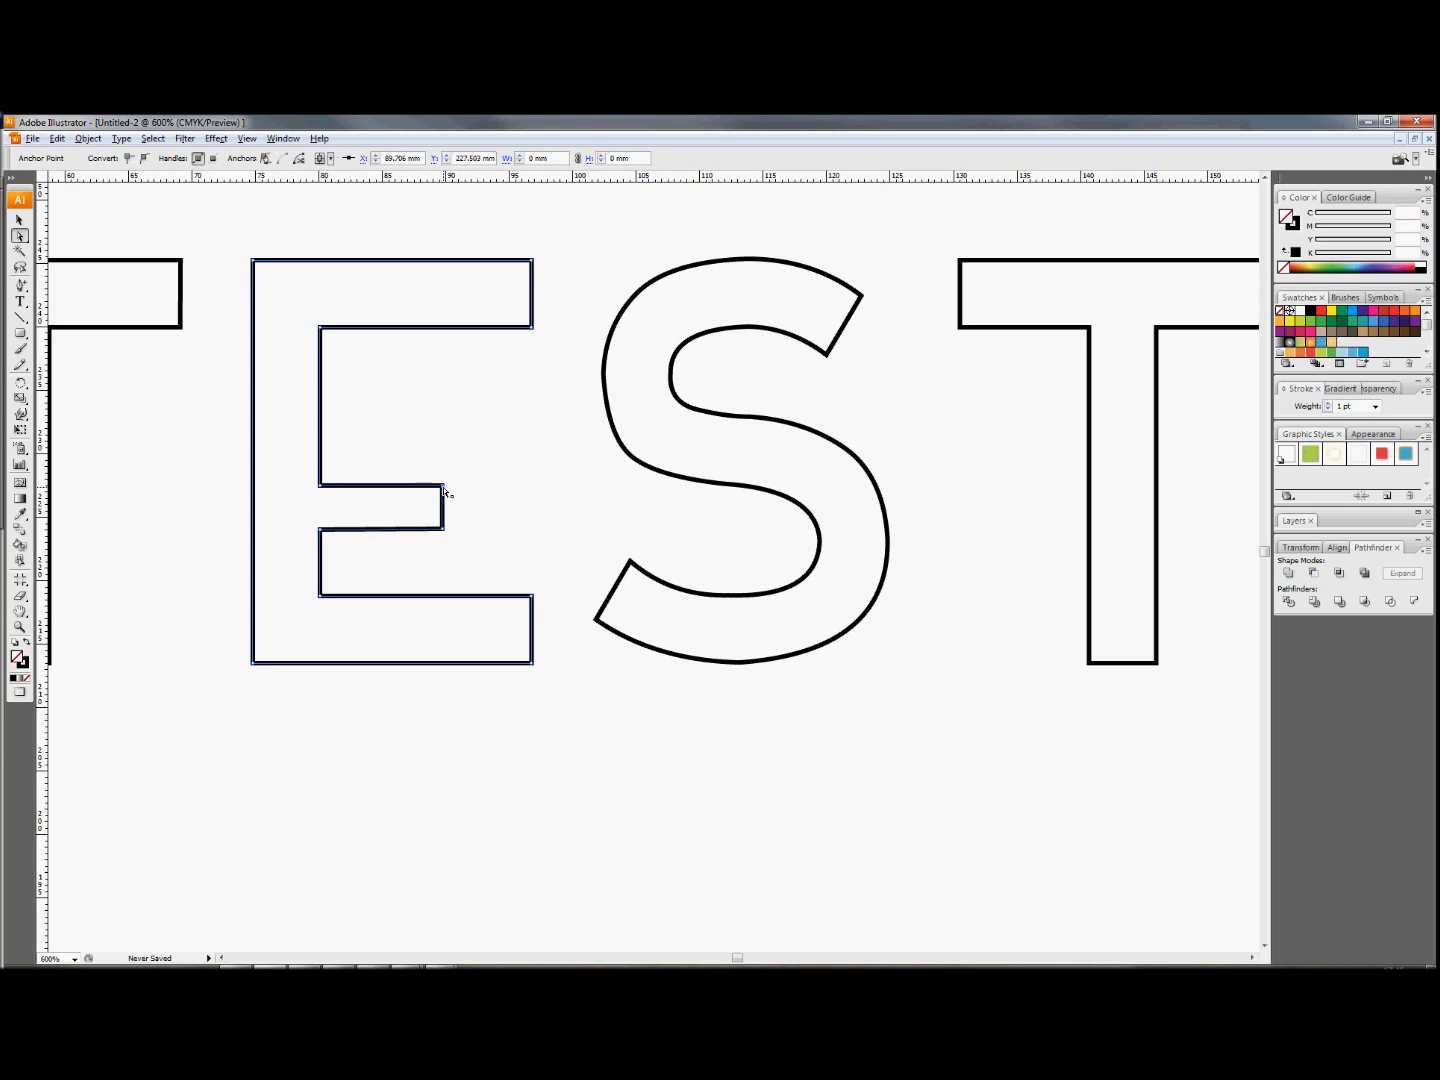
{"action": "left_click", "coordinate": [320, 490], "text": "shift"}
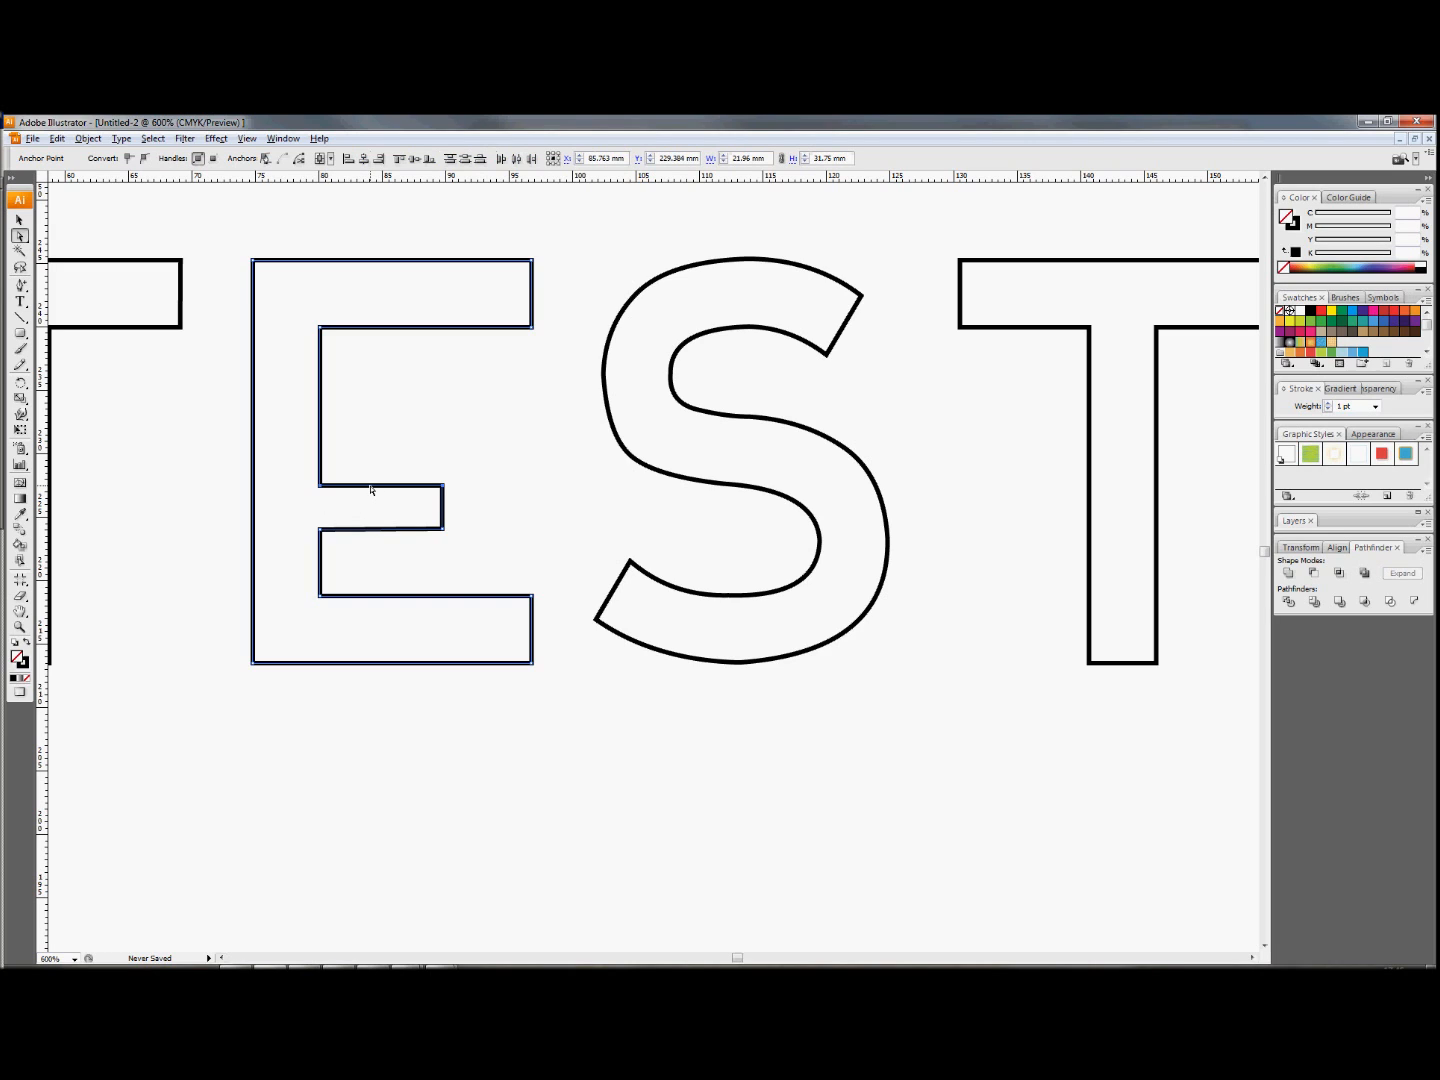
{"action": "left_click_drag", "start_coordinate": [371, 488], "coordinate": [367, 412]}
{"action": "left_click_drag", "start_coordinate": [366, 412], "coordinate": [372, 478]}
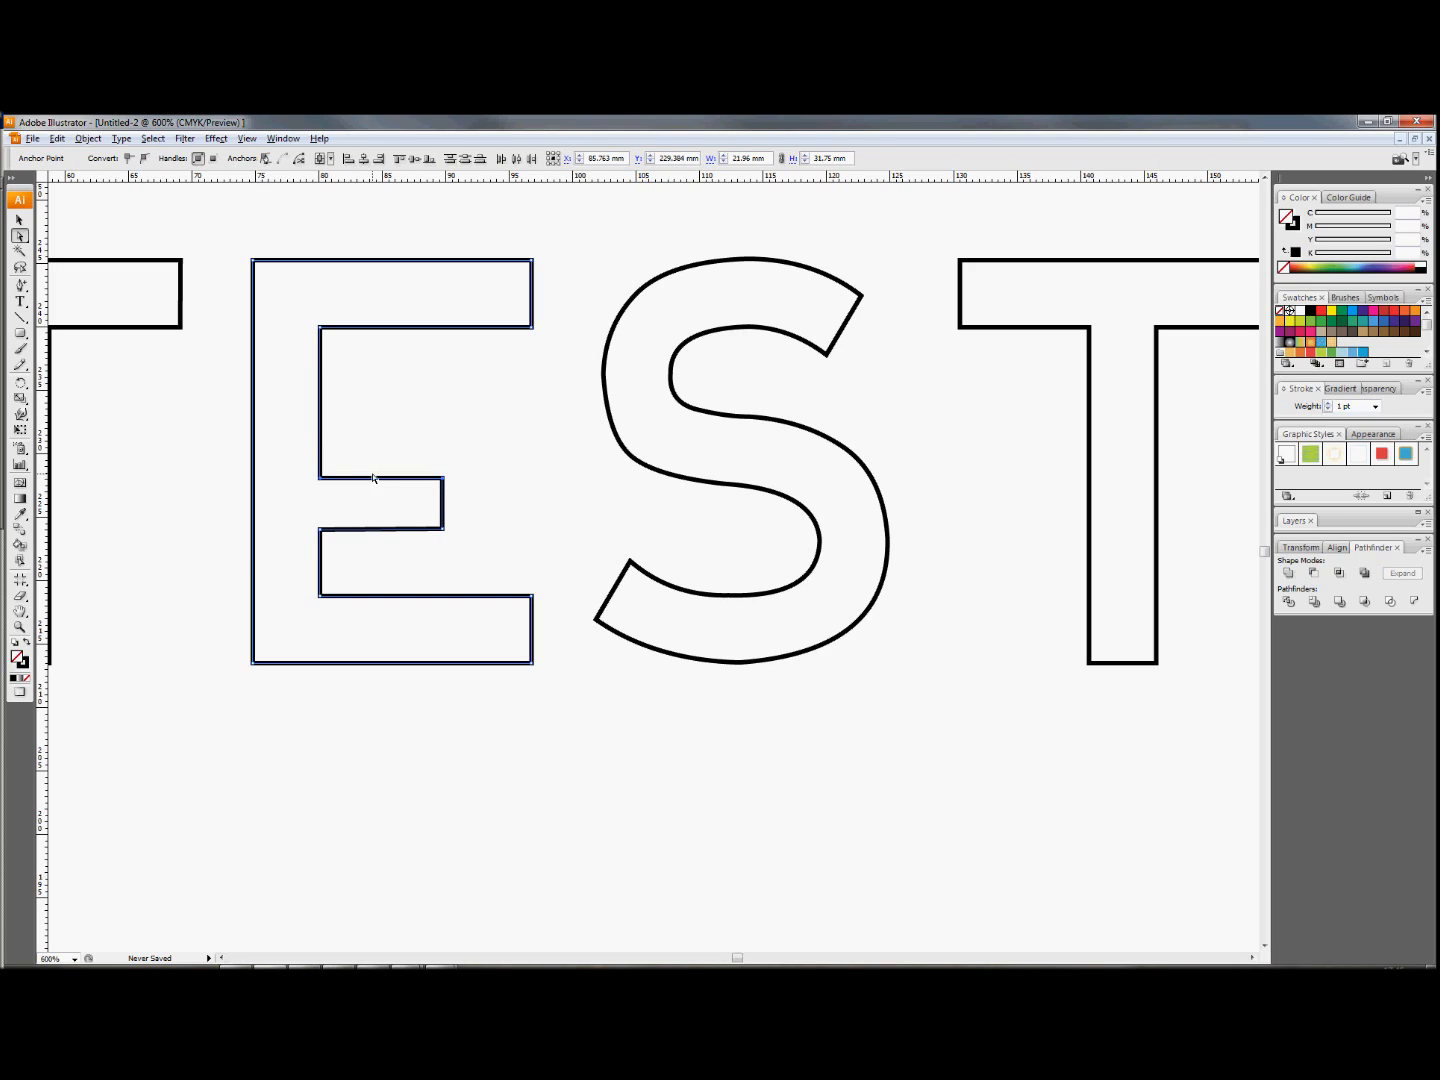
{"action": "left_click", "coordinate": [529, 504]}
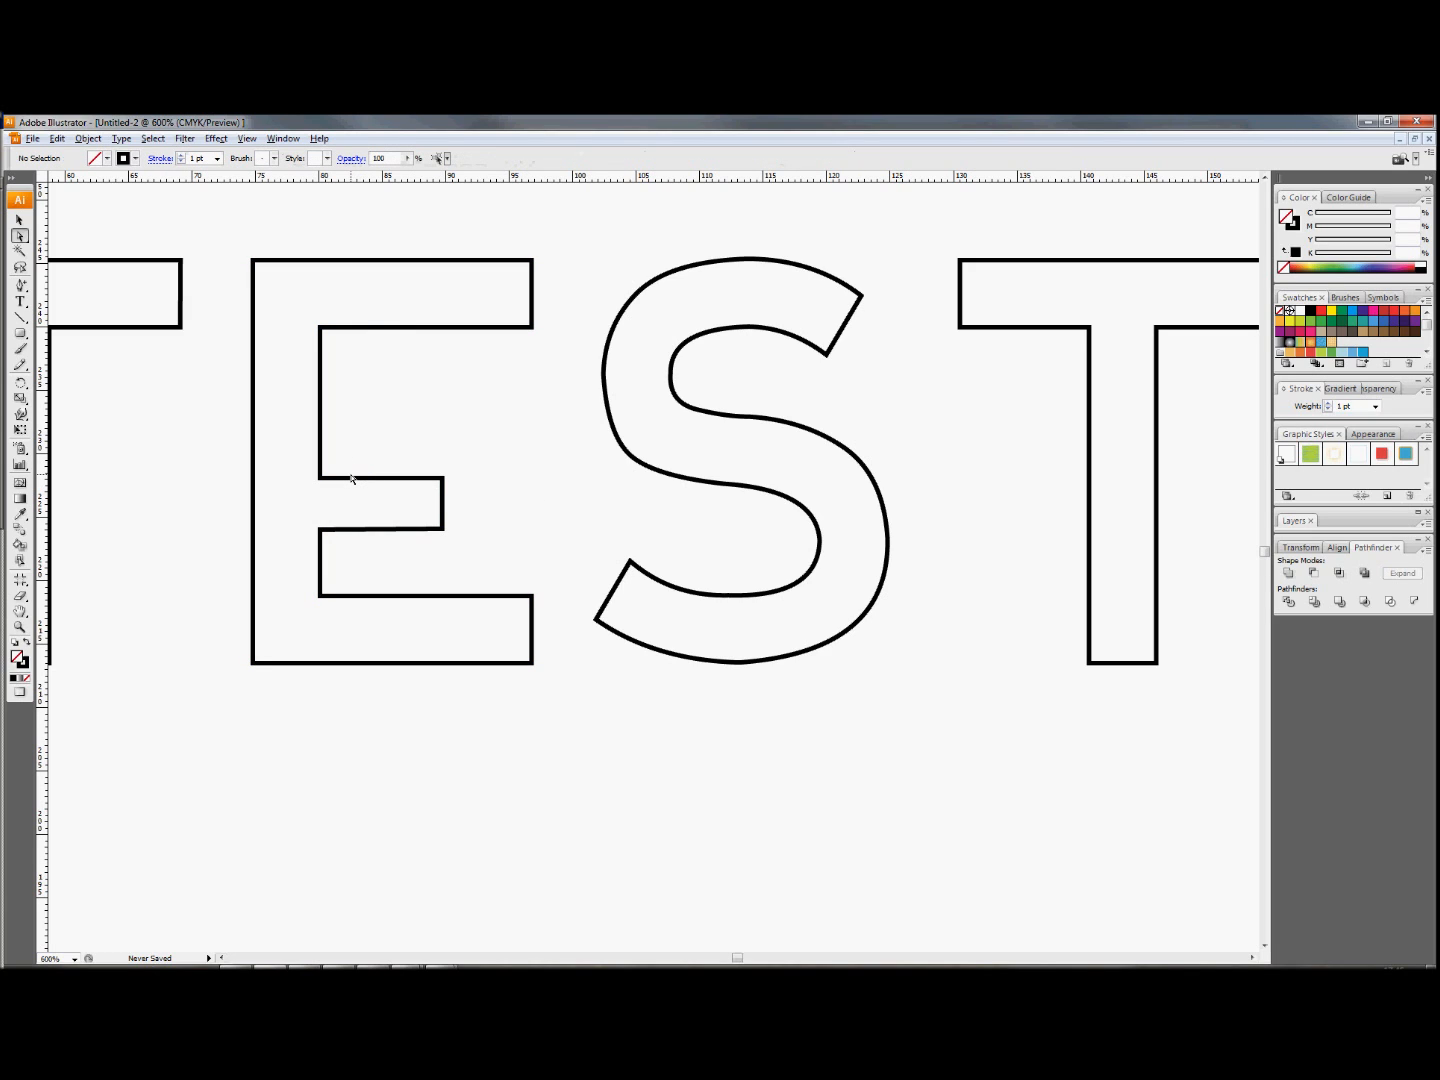
- Try to move the upper end corner of the E's bottom arm inward, undo the move and deselect
{"action": "left_click", "coordinate": [532, 635]}
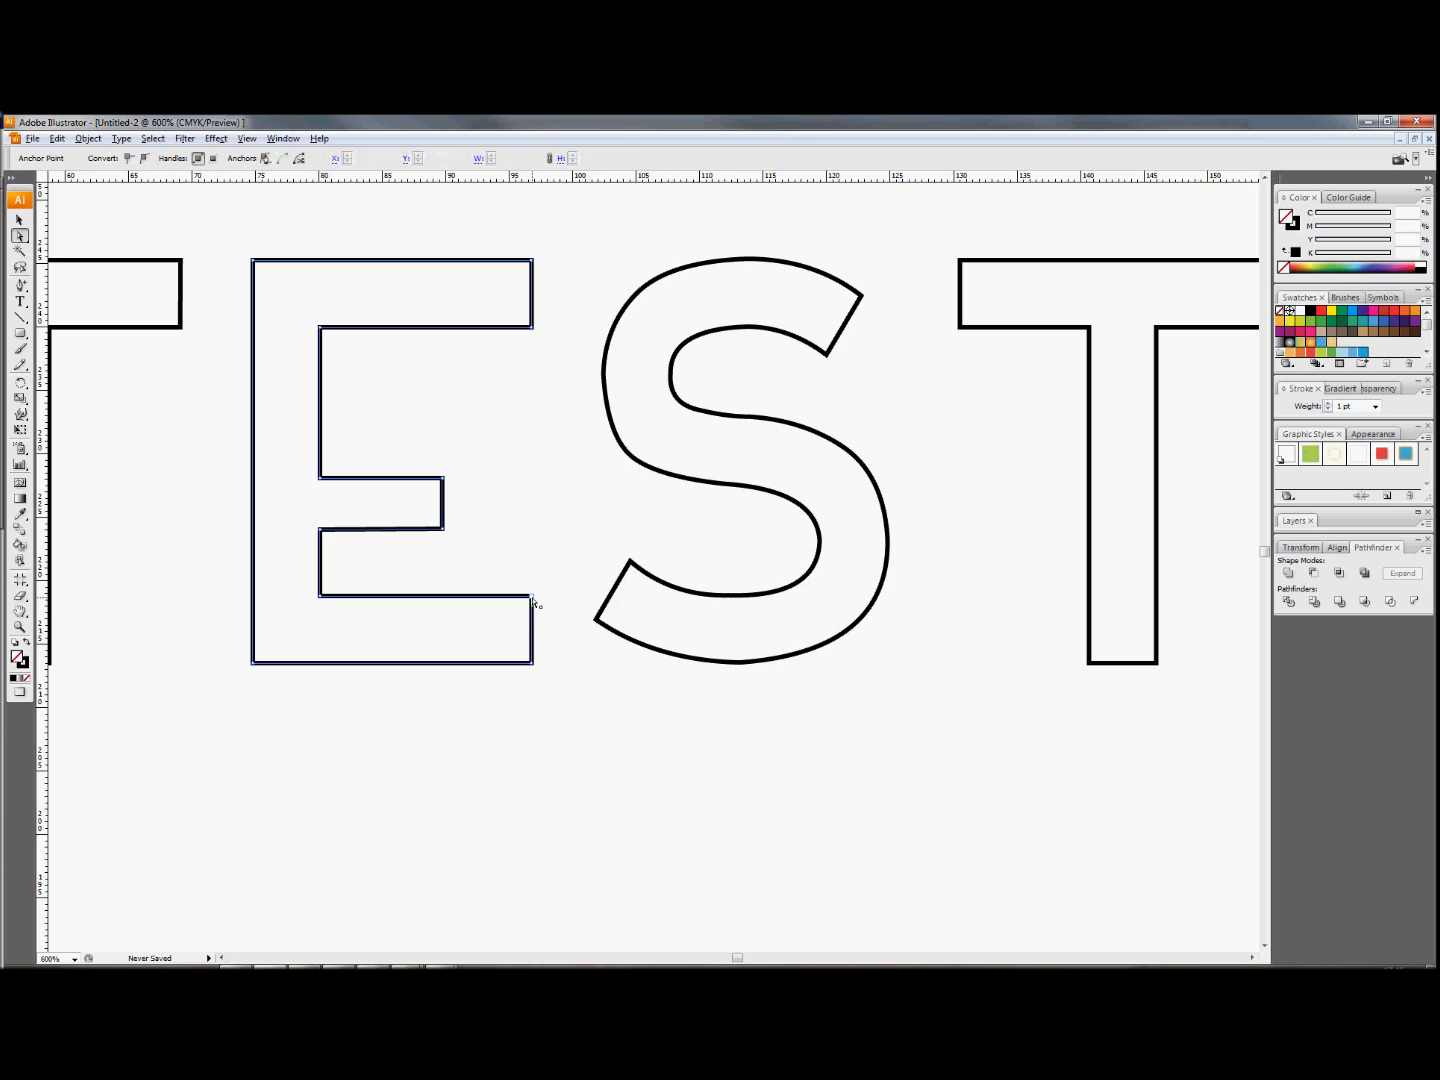
{"action": "left_click", "coordinate": [533, 662]}
{"action": "left_click", "coordinate": [535, 661], "text": "alt"}
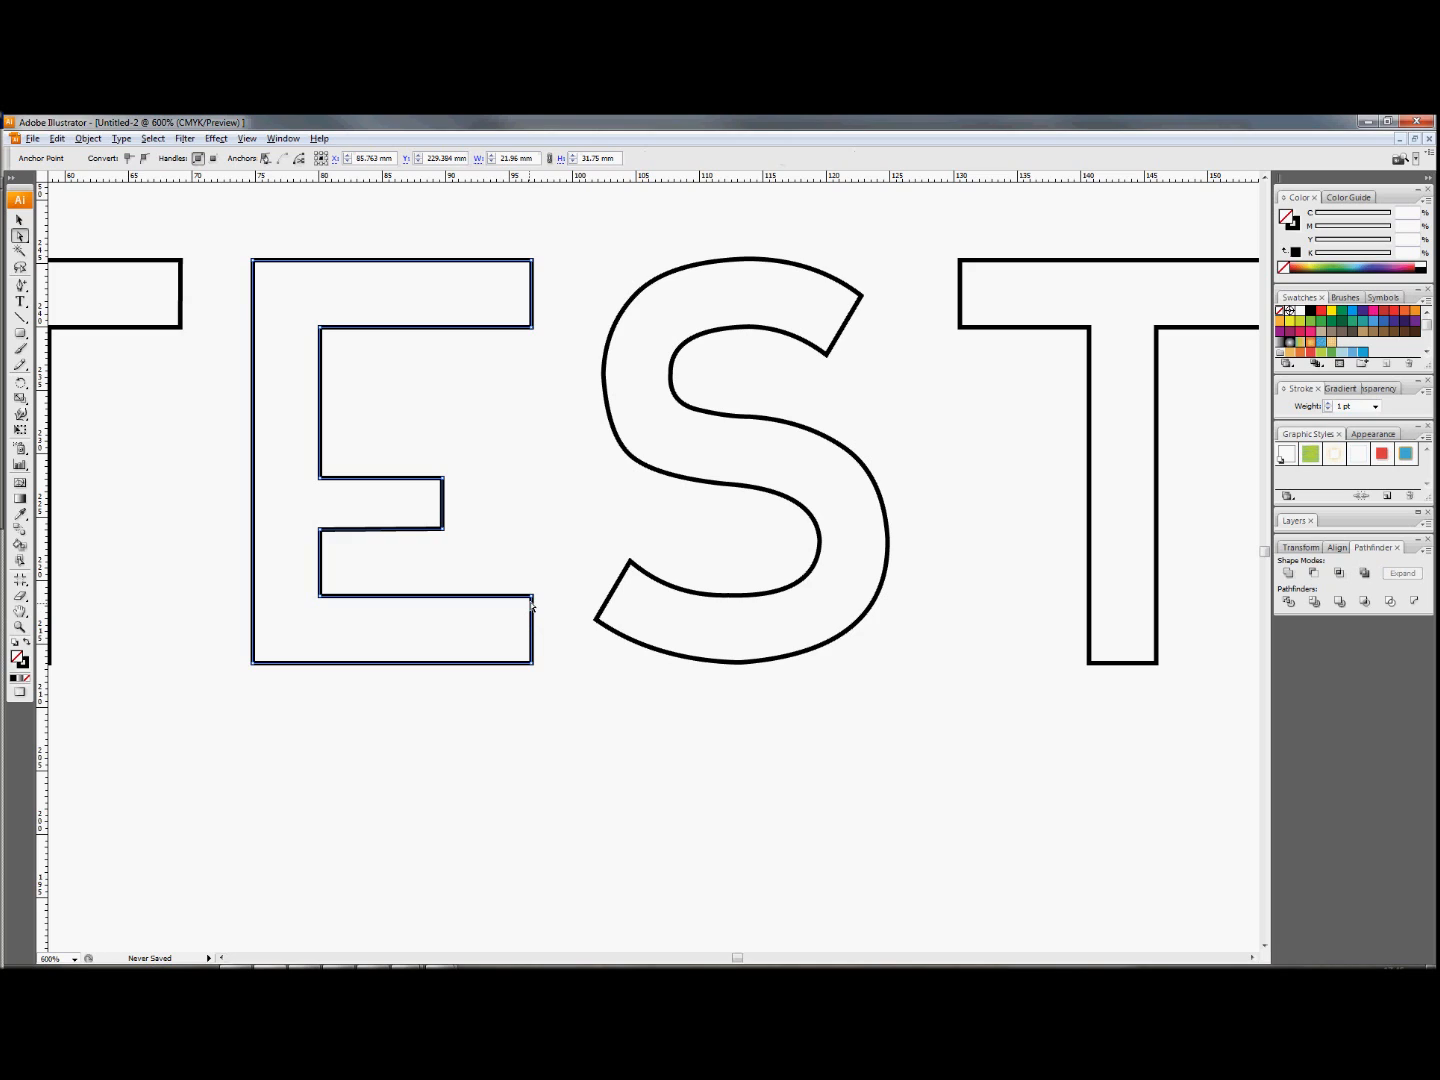
{"action": "left_click", "coordinate": [534, 598]}
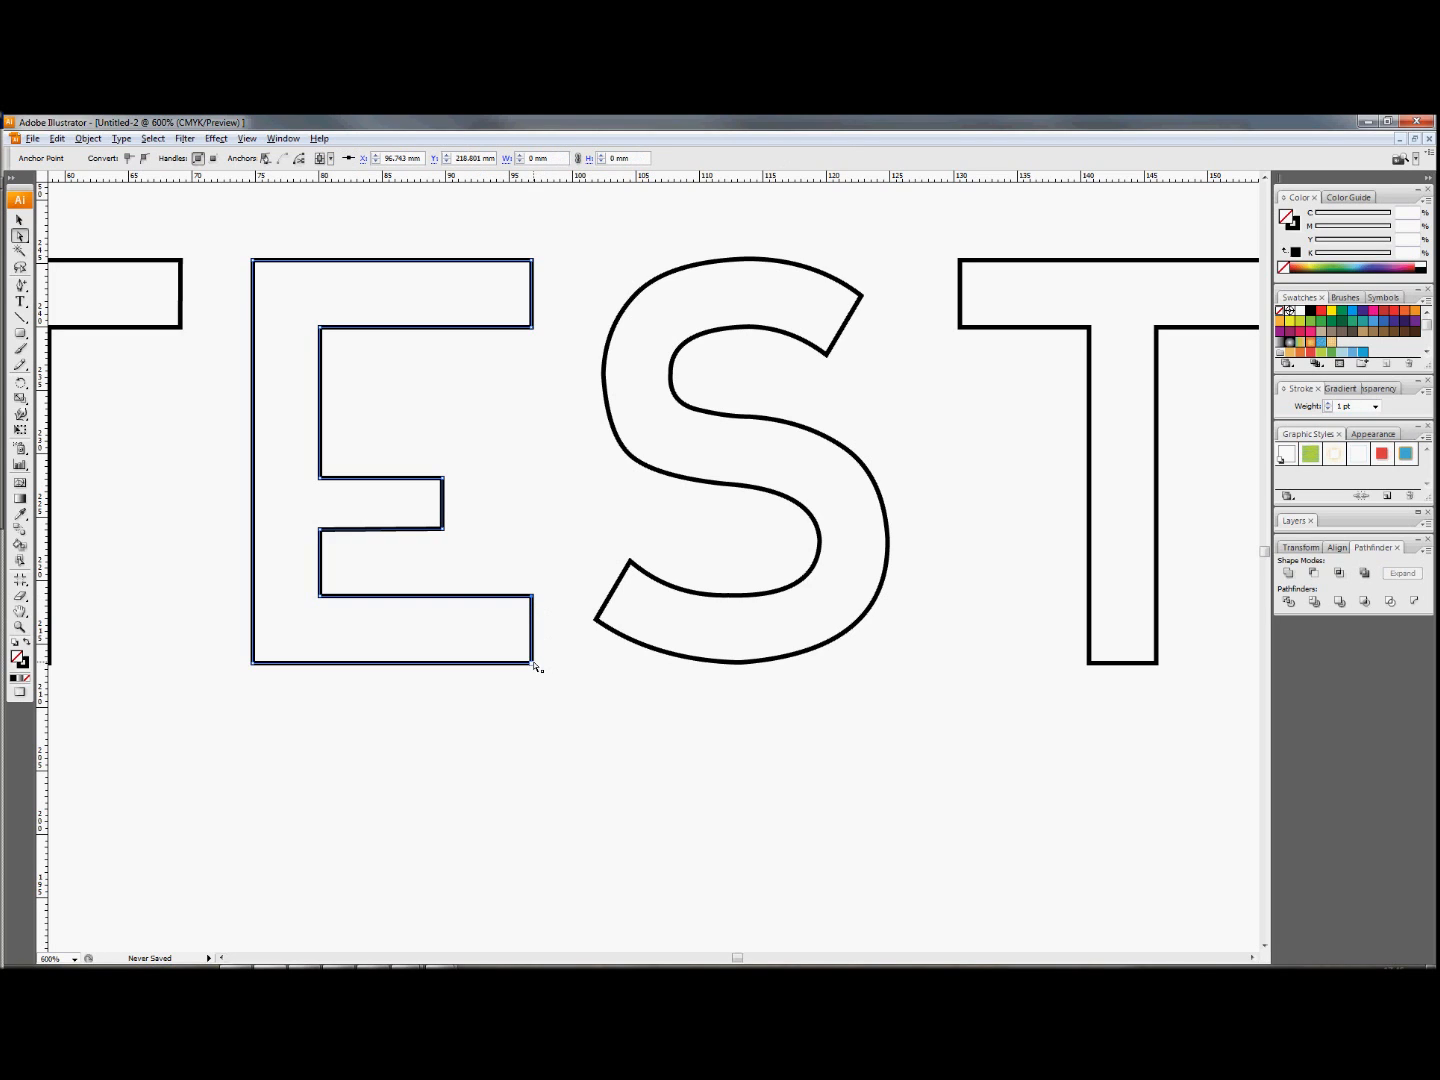
{"action": "left_click", "coordinate": [533, 664]}
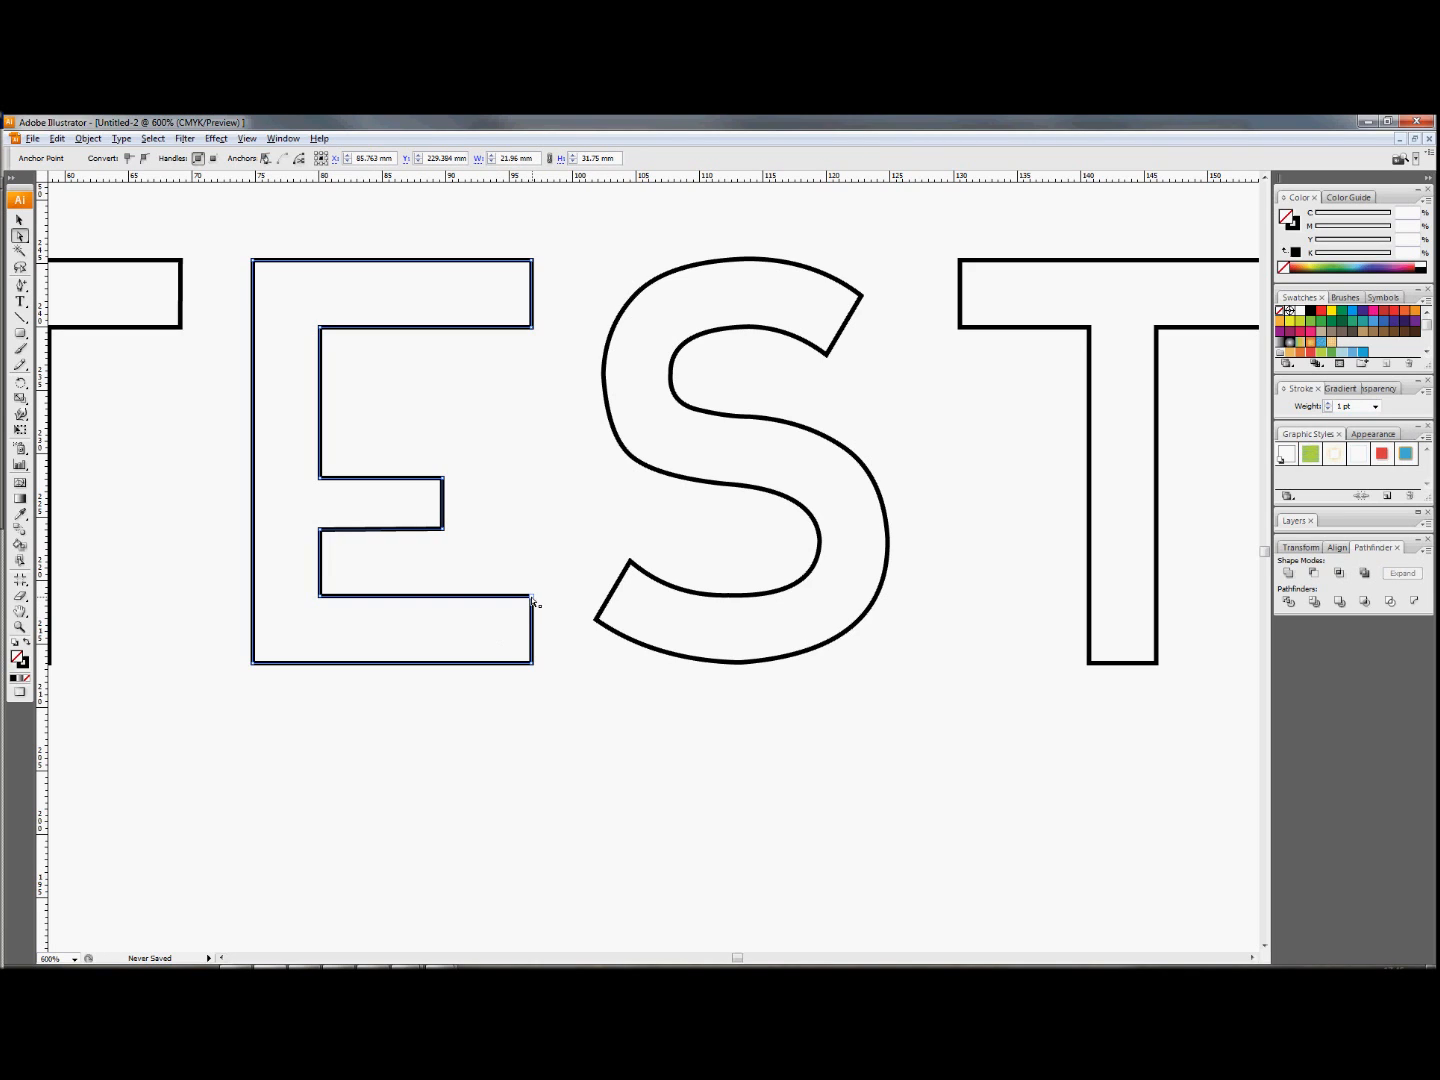
{"action": "left_click", "coordinate": [533, 599]}
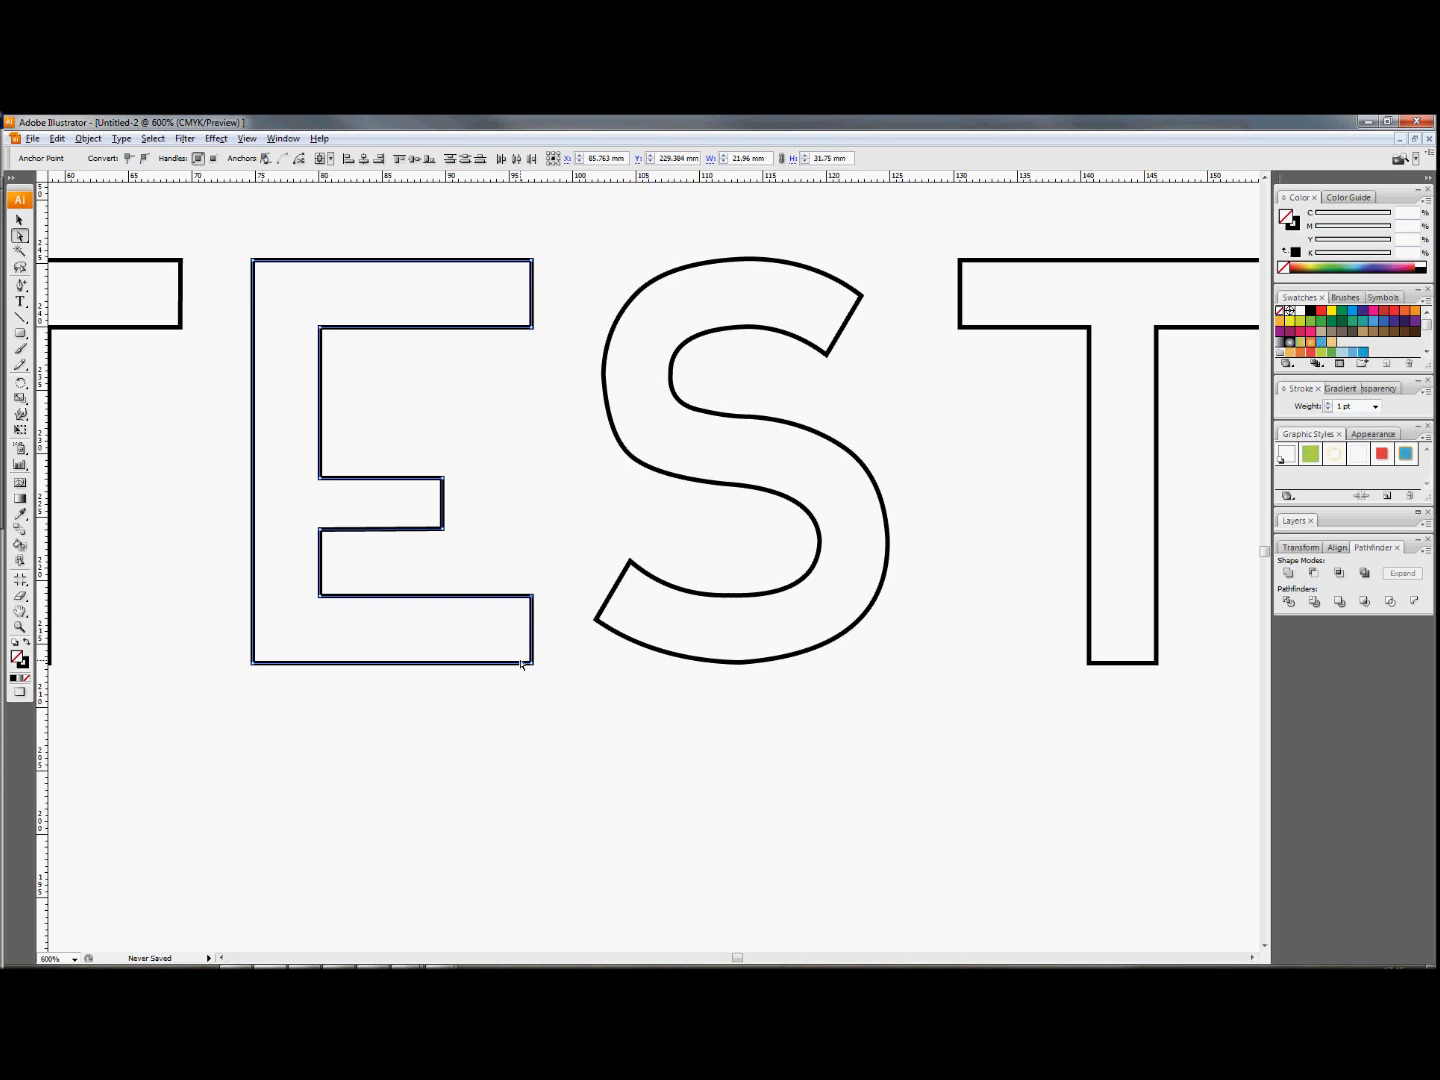
{"action": "left_click", "coordinate": [490, 655]}
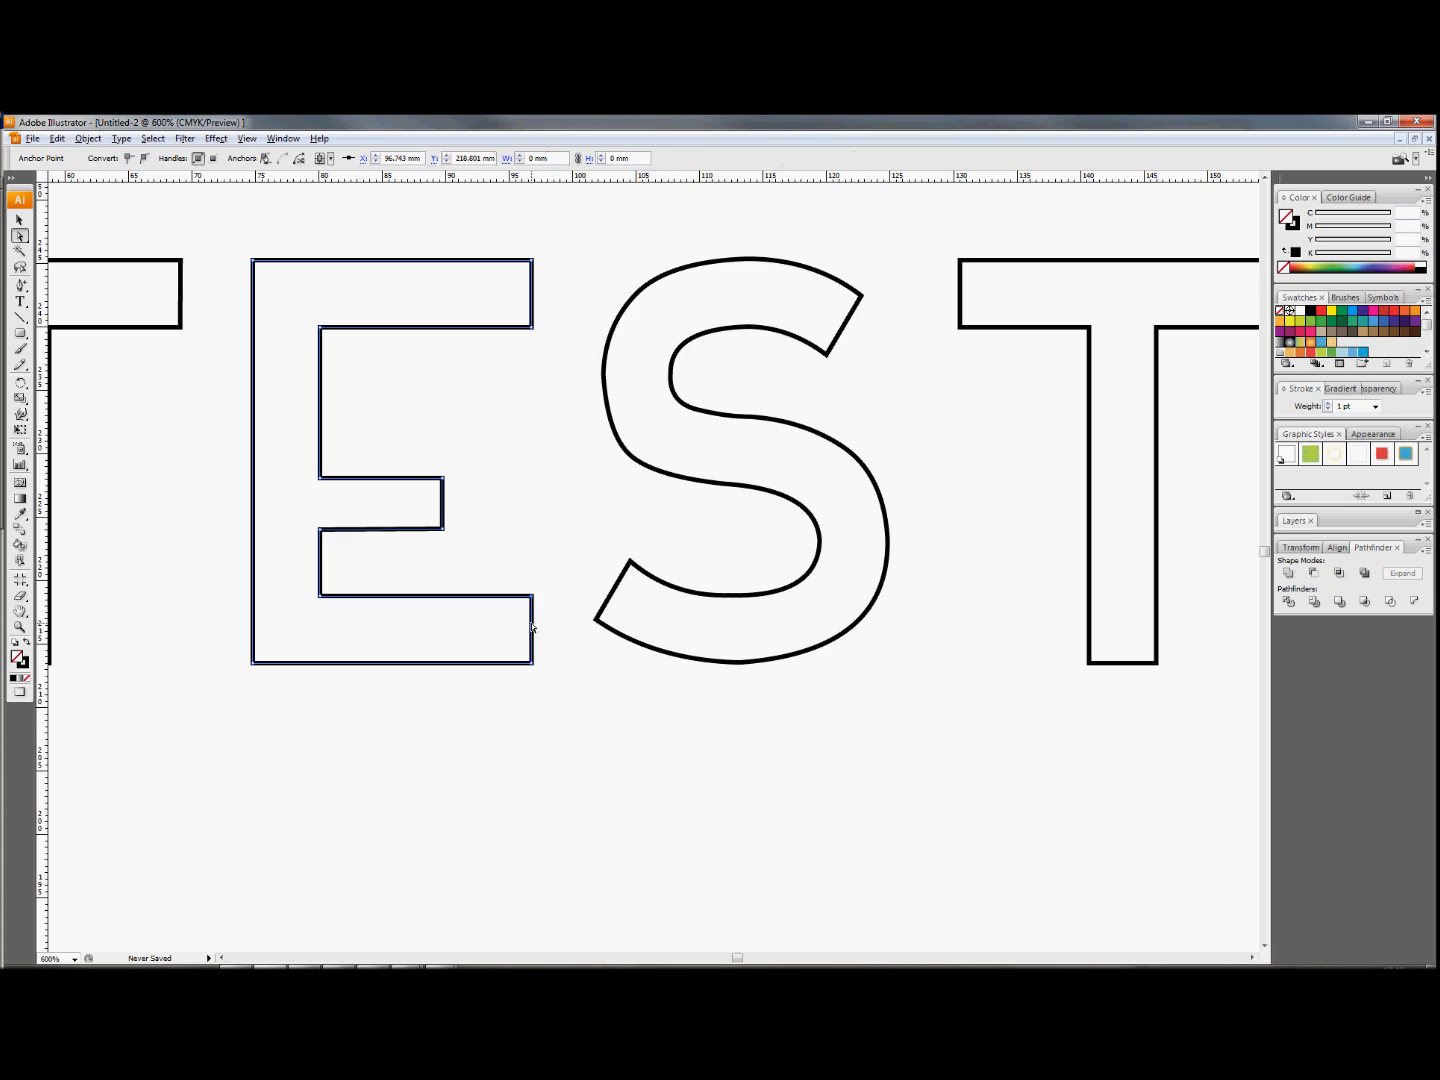
{"action": "left_click_drag", "start_coordinate": [533, 598], "coordinate": [445, 619]}
{"action": "key", "text": "ctrl+z"}
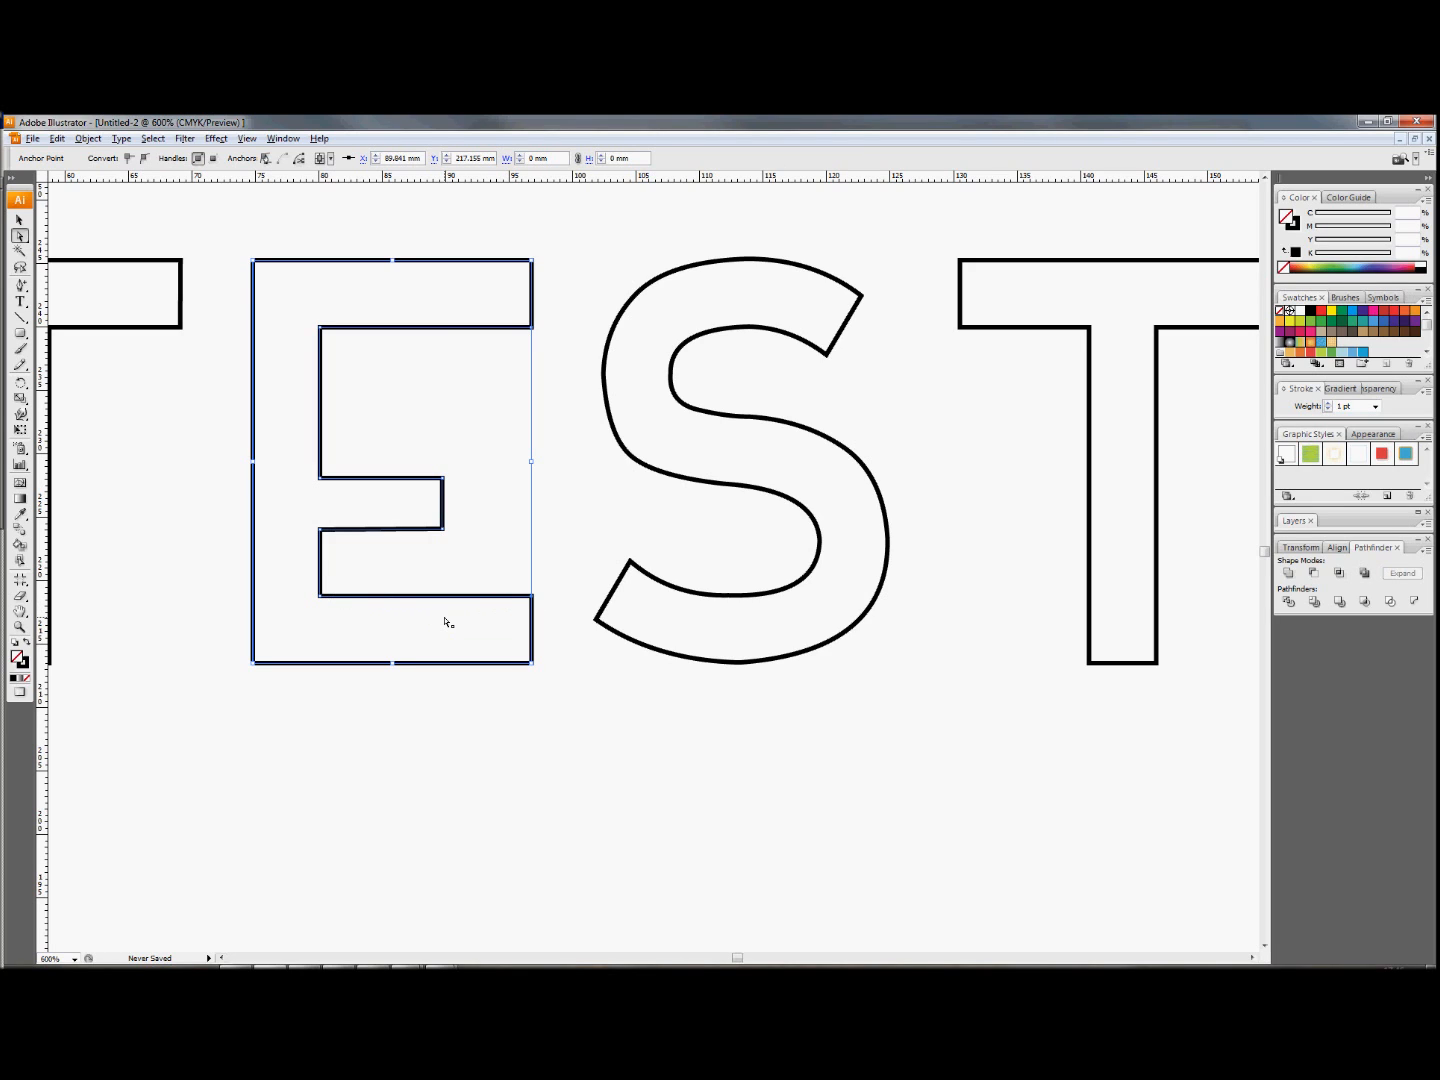
{"action": "left_click", "coordinate": [553, 627]}
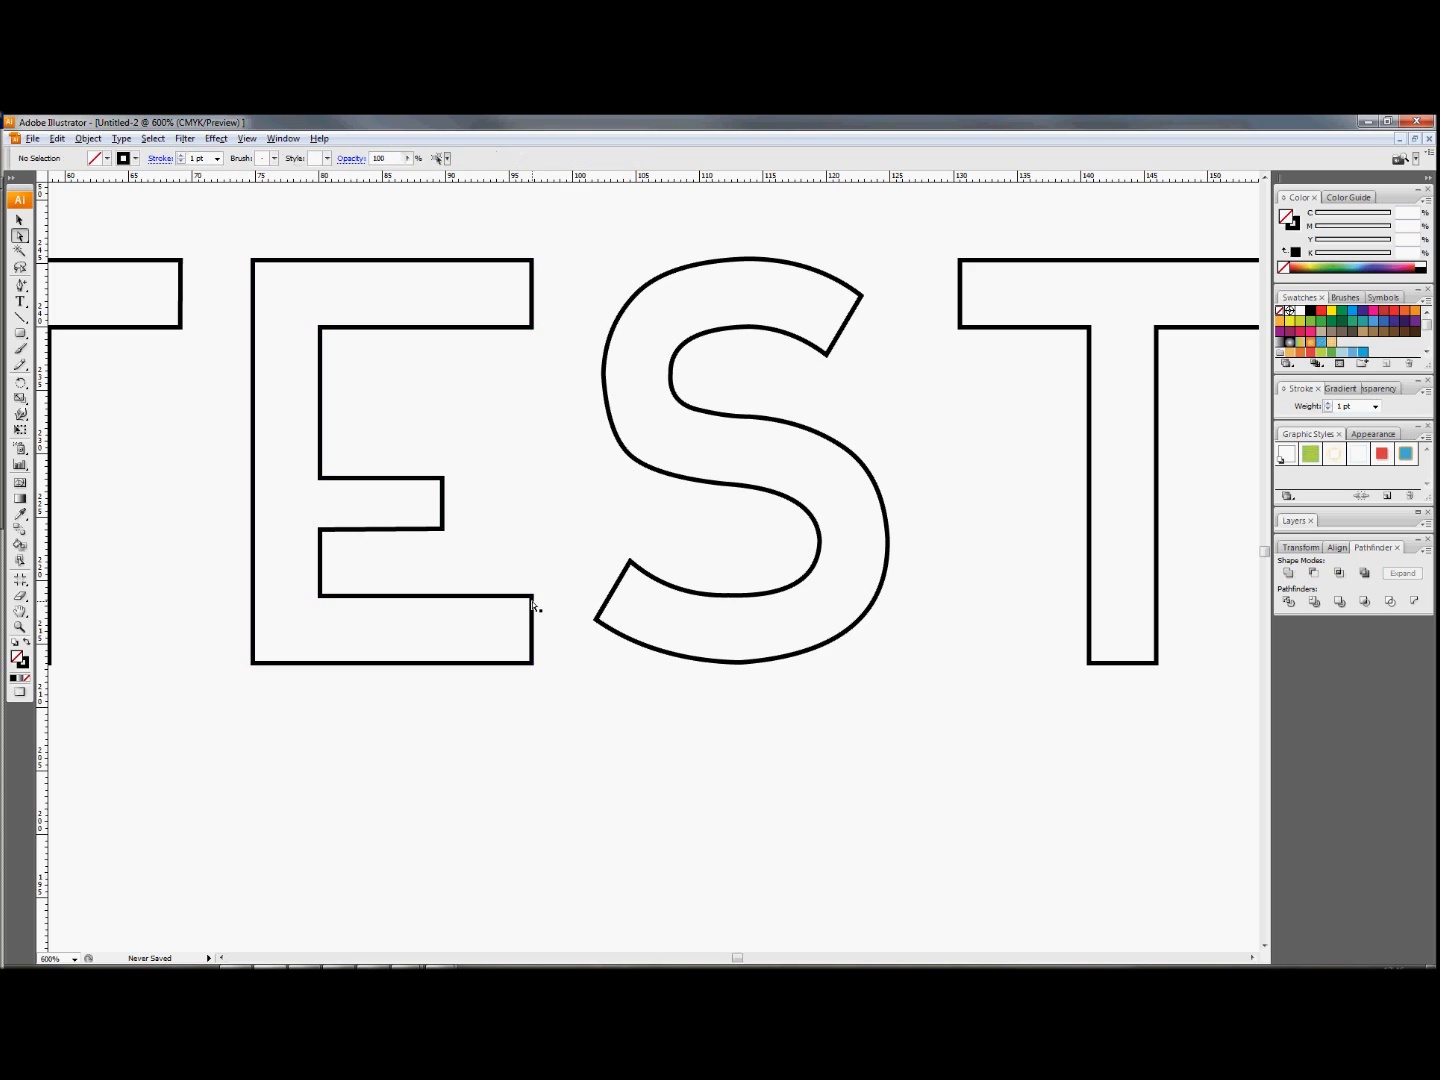
- Shorten the E's bottom arm by about 3 mm by selecting both end corner points and moving its end edge inward
{"action": "left_click", "coordinate": [534, 601]}
{"action": "left_click", "coordinate": [533, 662]}
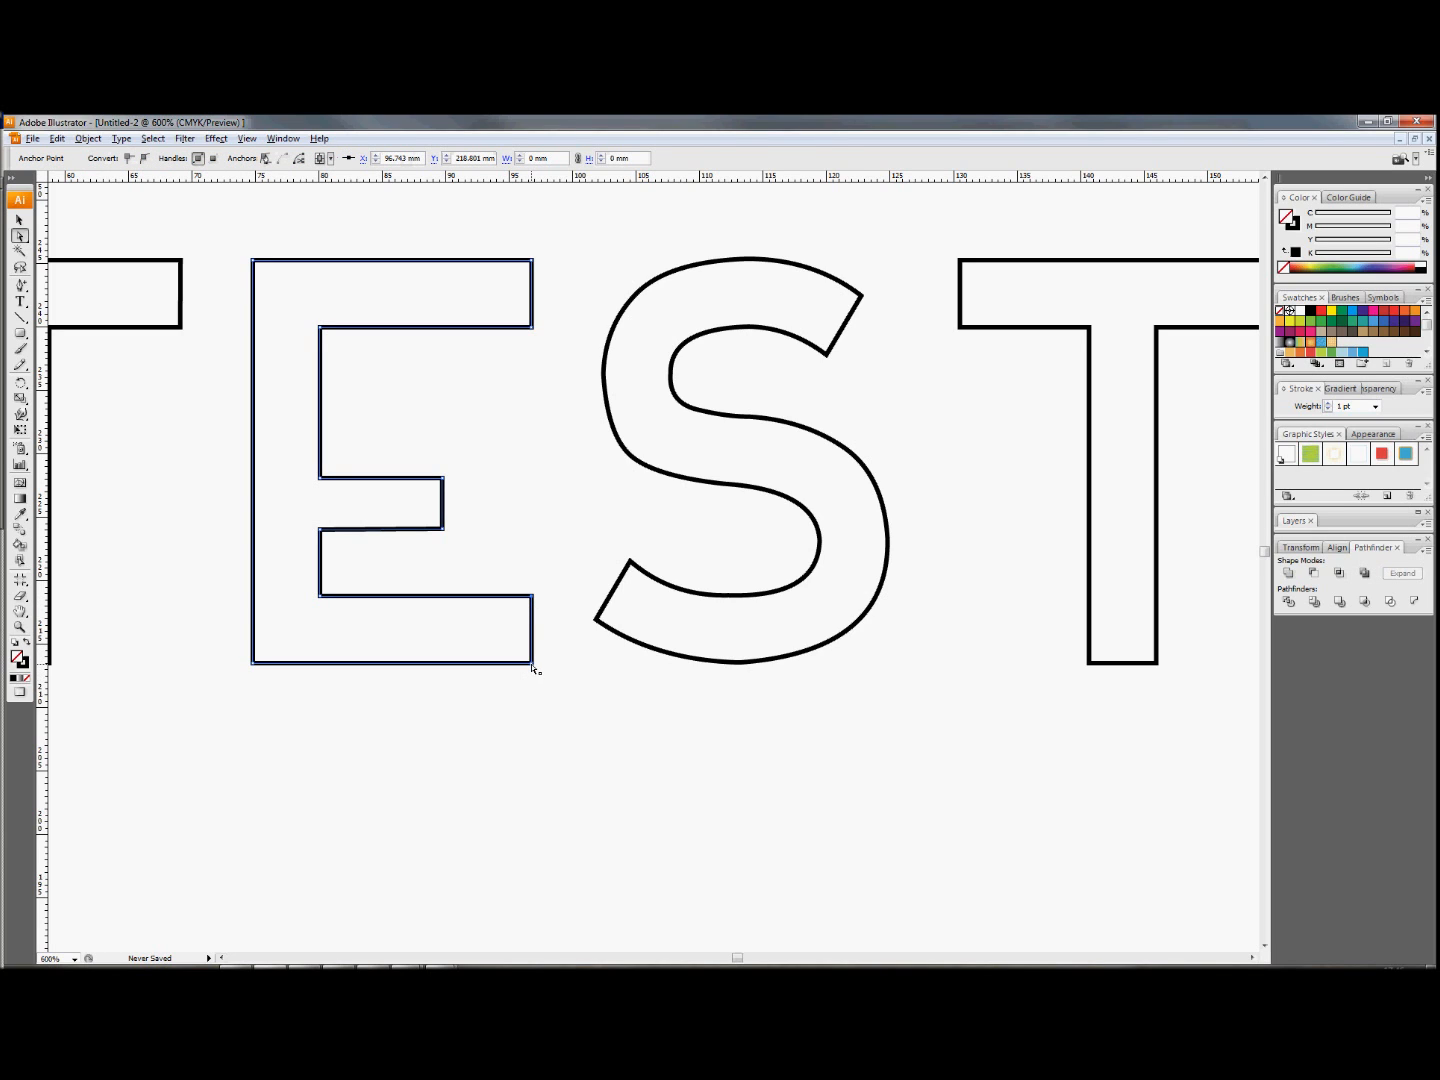
{"action": "left_click", "coordinate": [535, 614]}
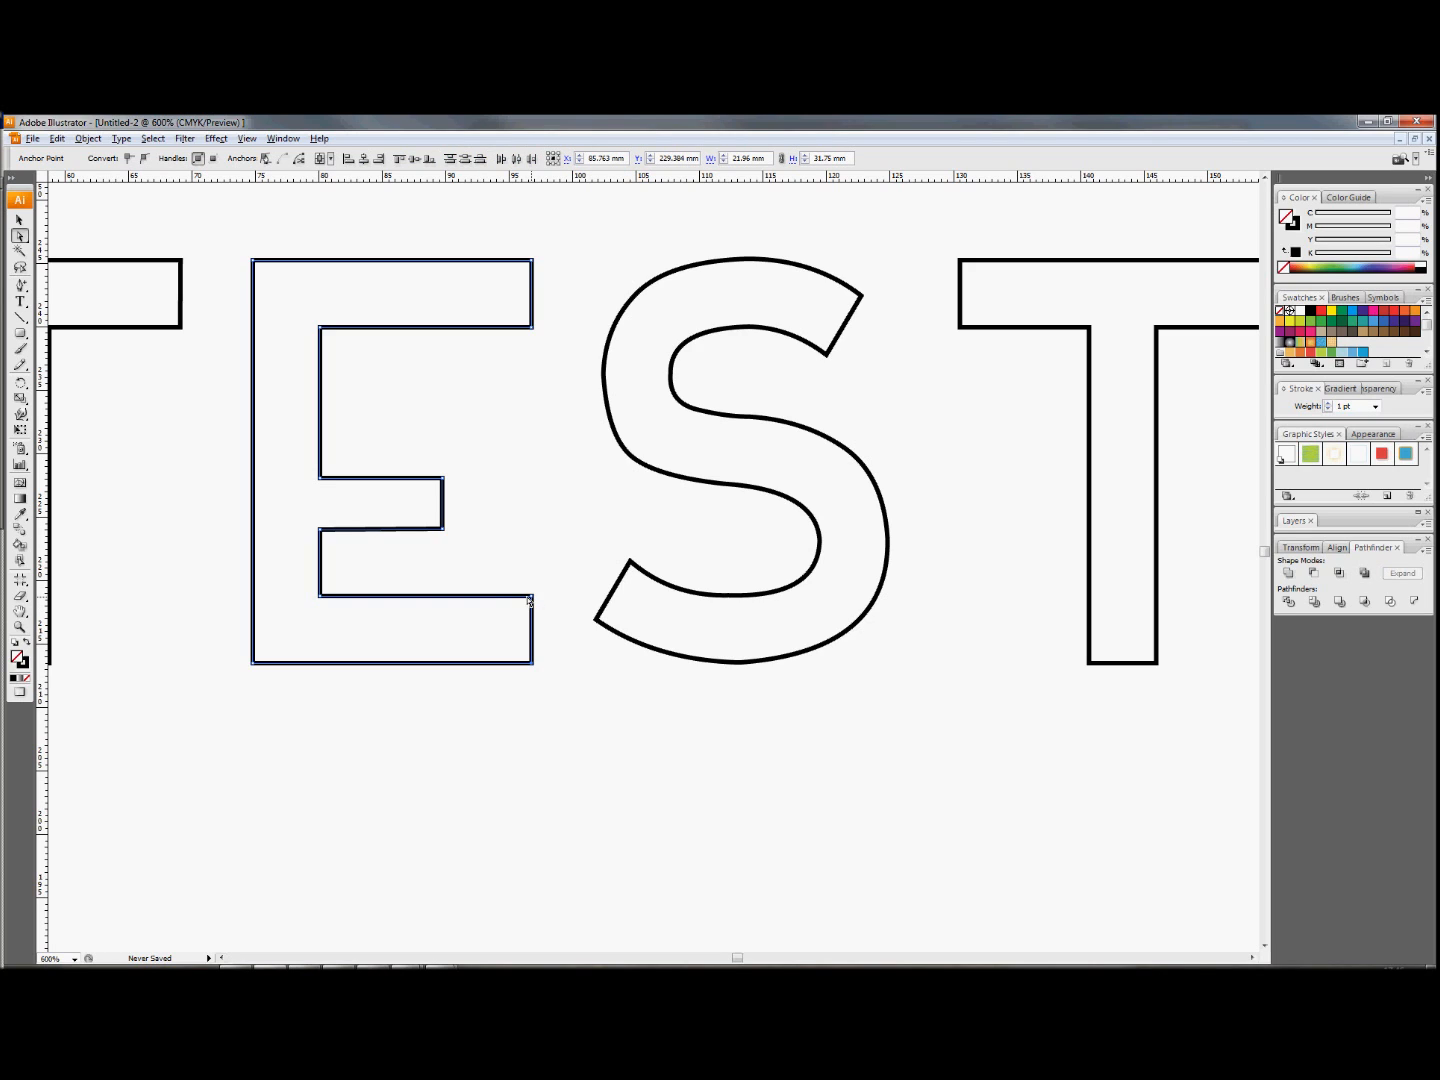
{"action": "left_click", "coordinate": [454, 594]}
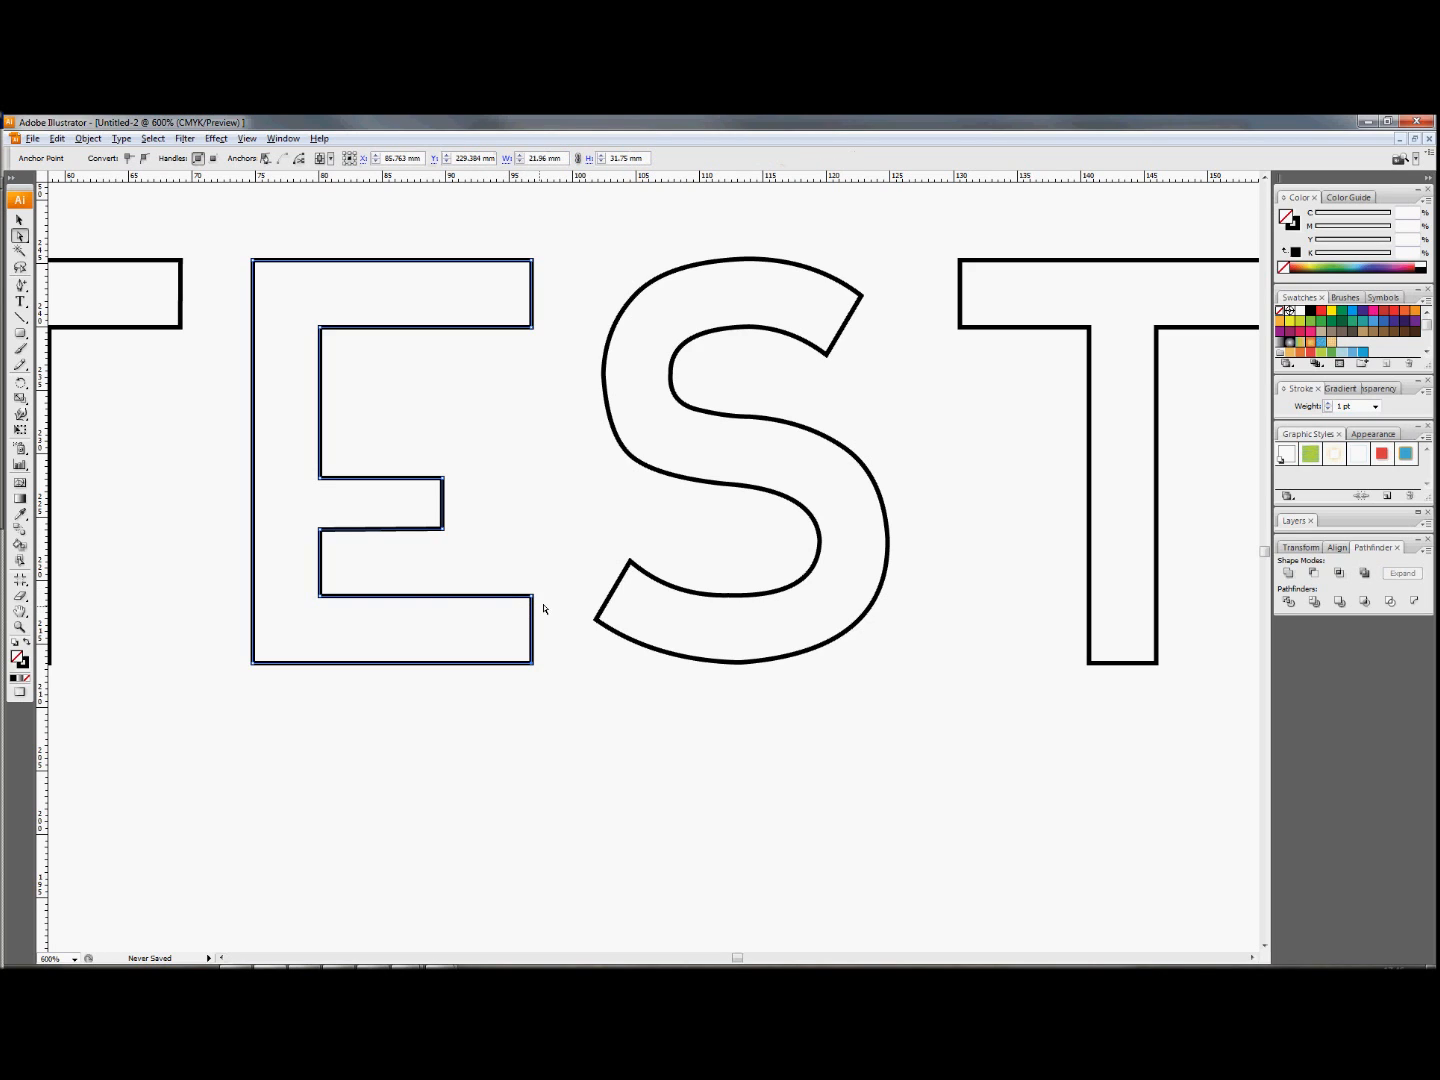
{"action": "left_click", "coordinate": [534, 667]}
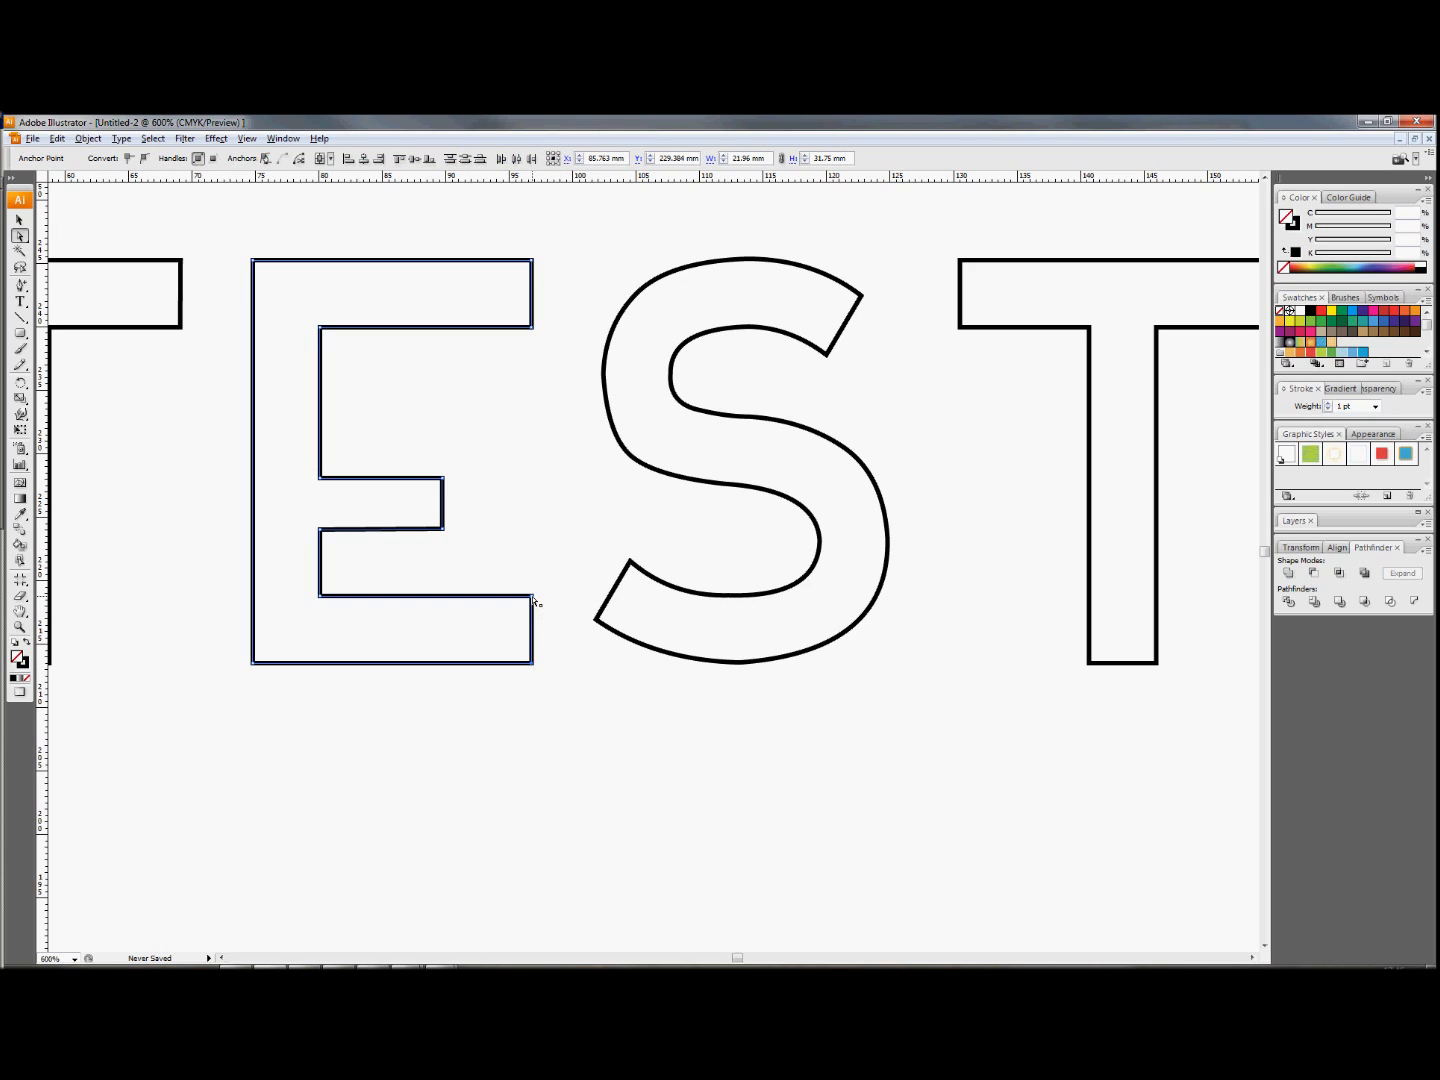
{"action": "left_click_drag", "start_coordinate": [532, 617], "coordinate": [495, 616]}
- Bulge the lower outer curve of the S outward by extending the direction handles of its segment, and deselect the path
{"action": "left_click", "coordinate": [709, 487]}
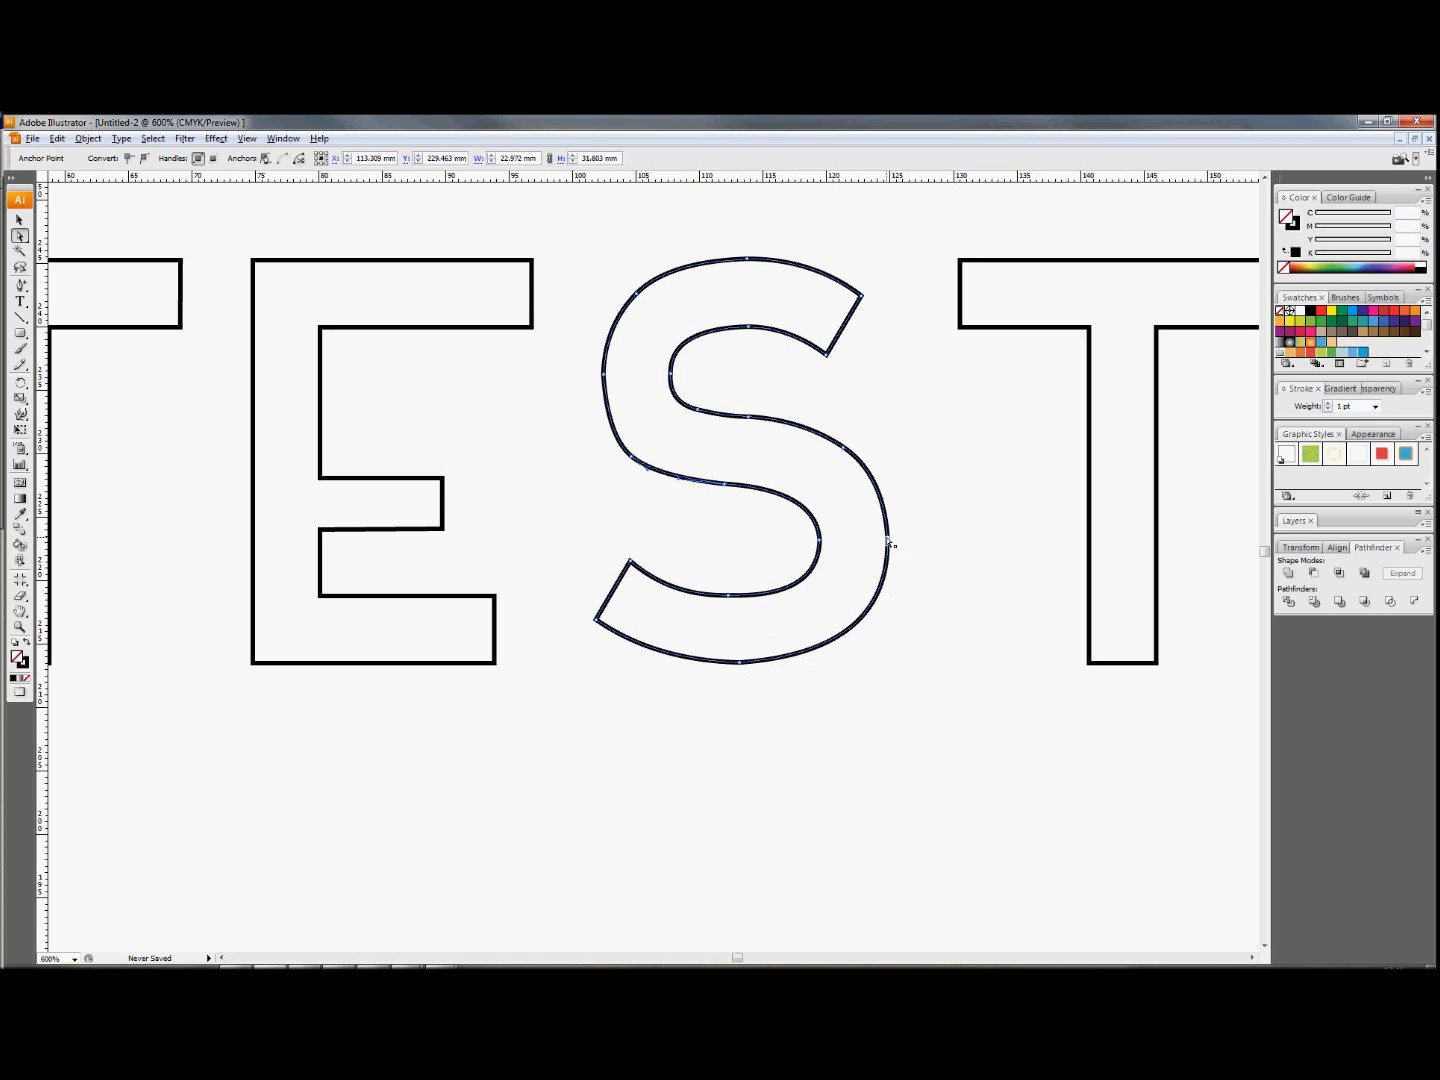
{"action": "left_click", "coordinate": [839, 637]}
{"action": "left_click_drag", "start_coordinate": [889, 617], "coordinate": [904, 650]}
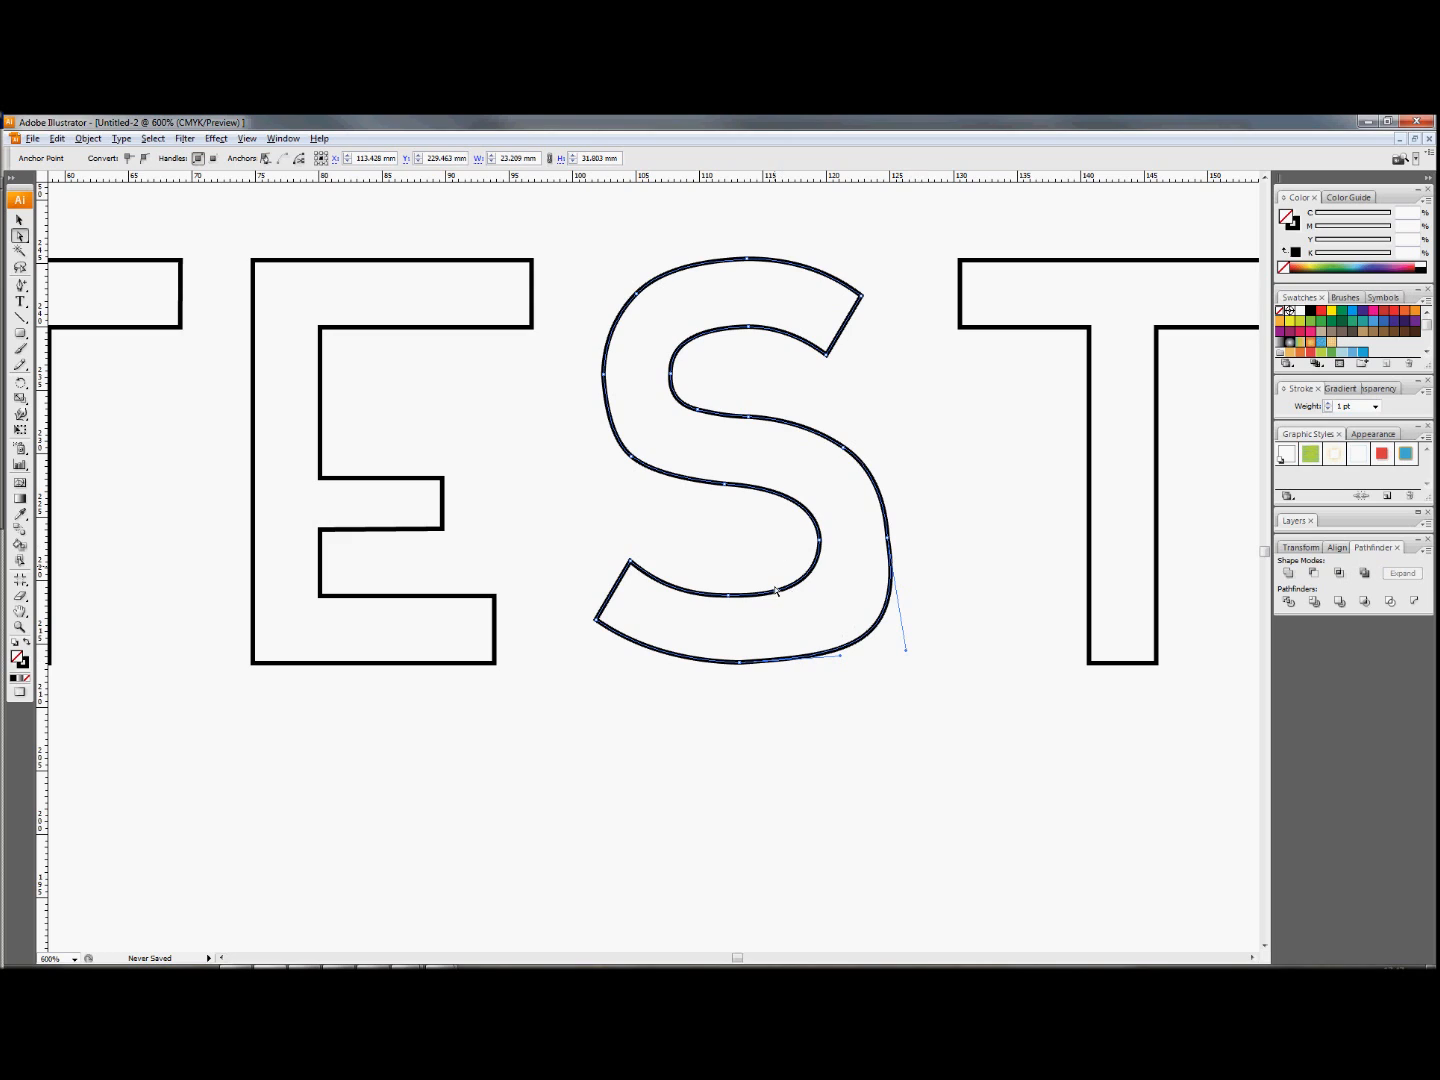
{"action": "left_click_drag", "start_coordinate": [840, 657], "coordinate": [885, 662]}
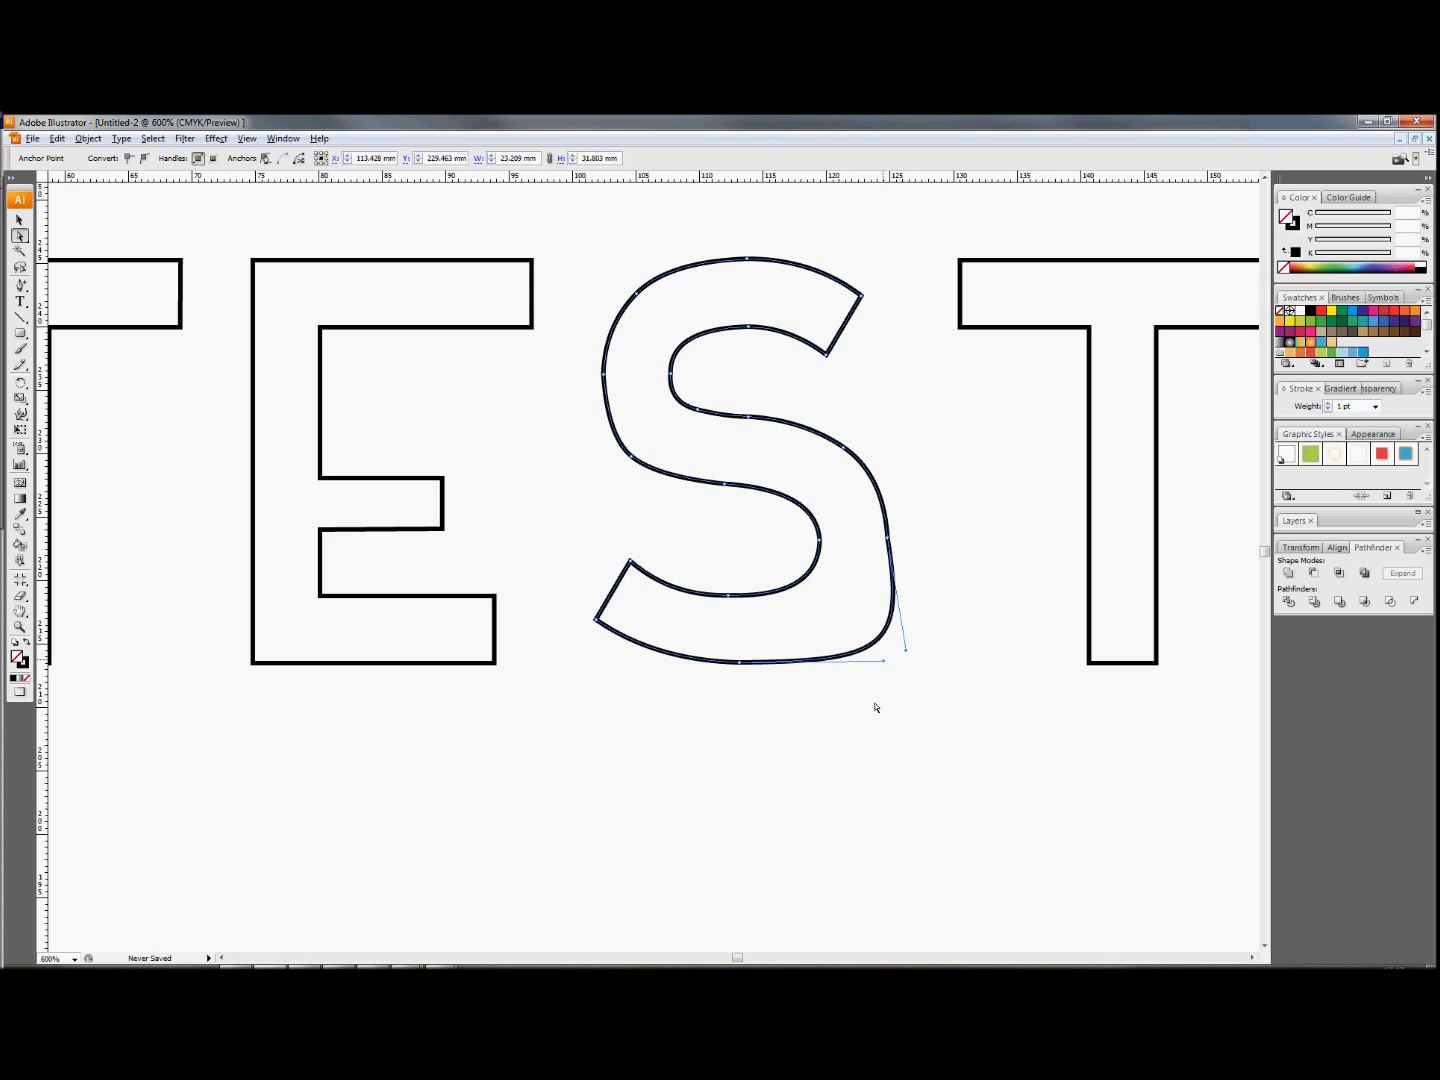
{"action": "left_click", "coordinate": [870, 715]}
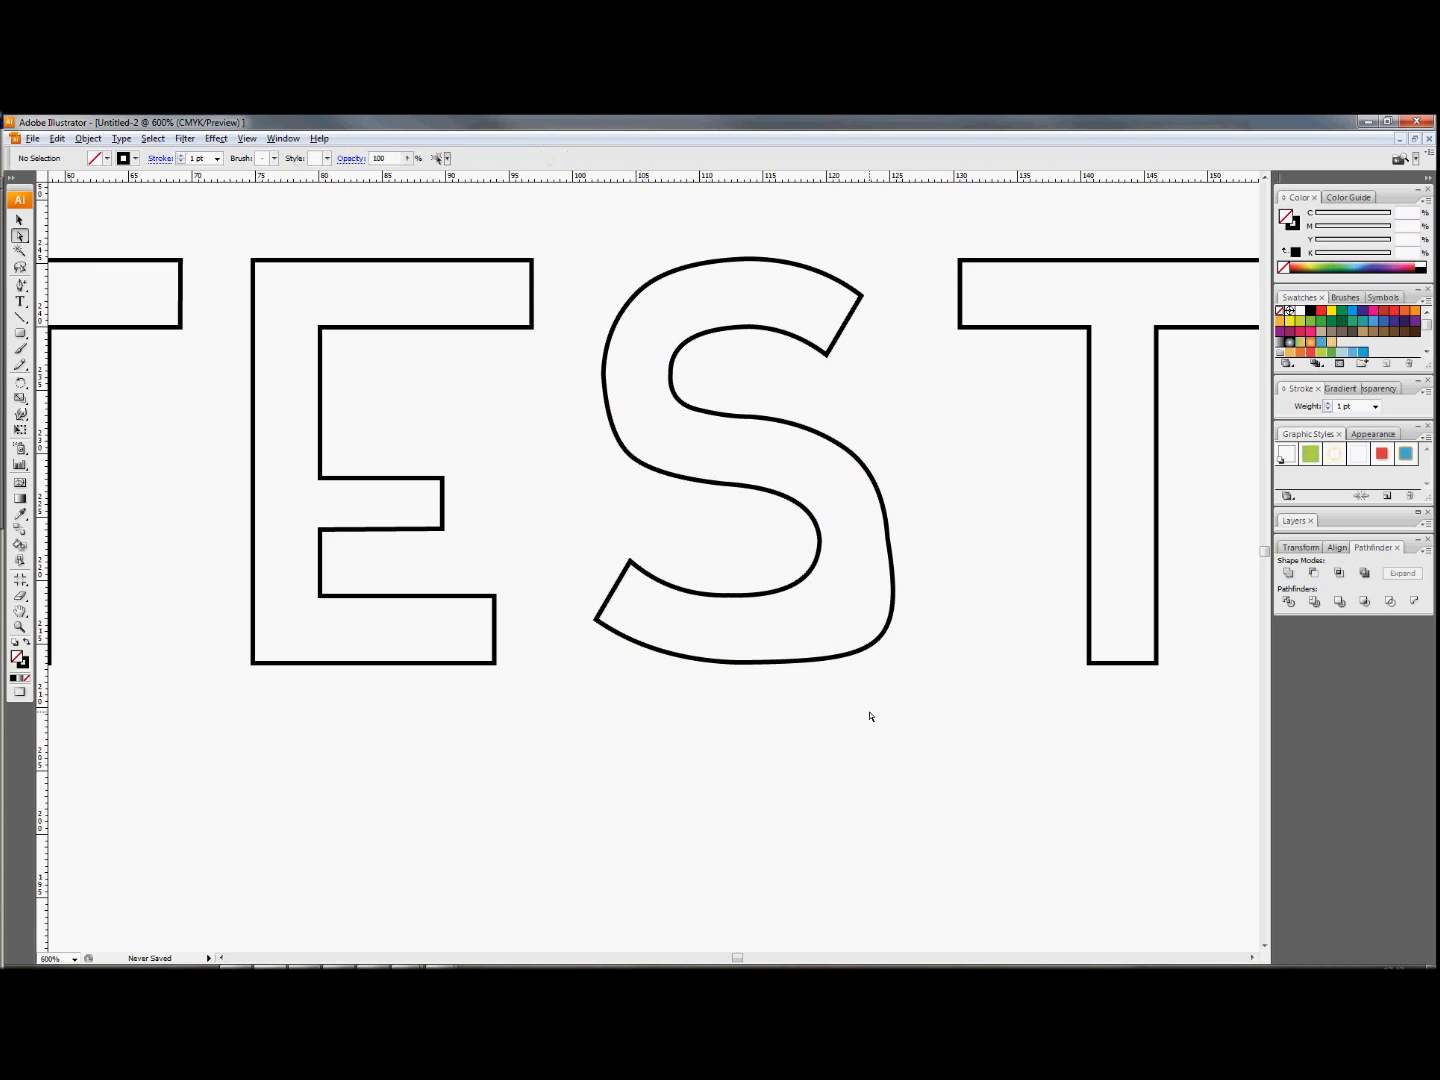